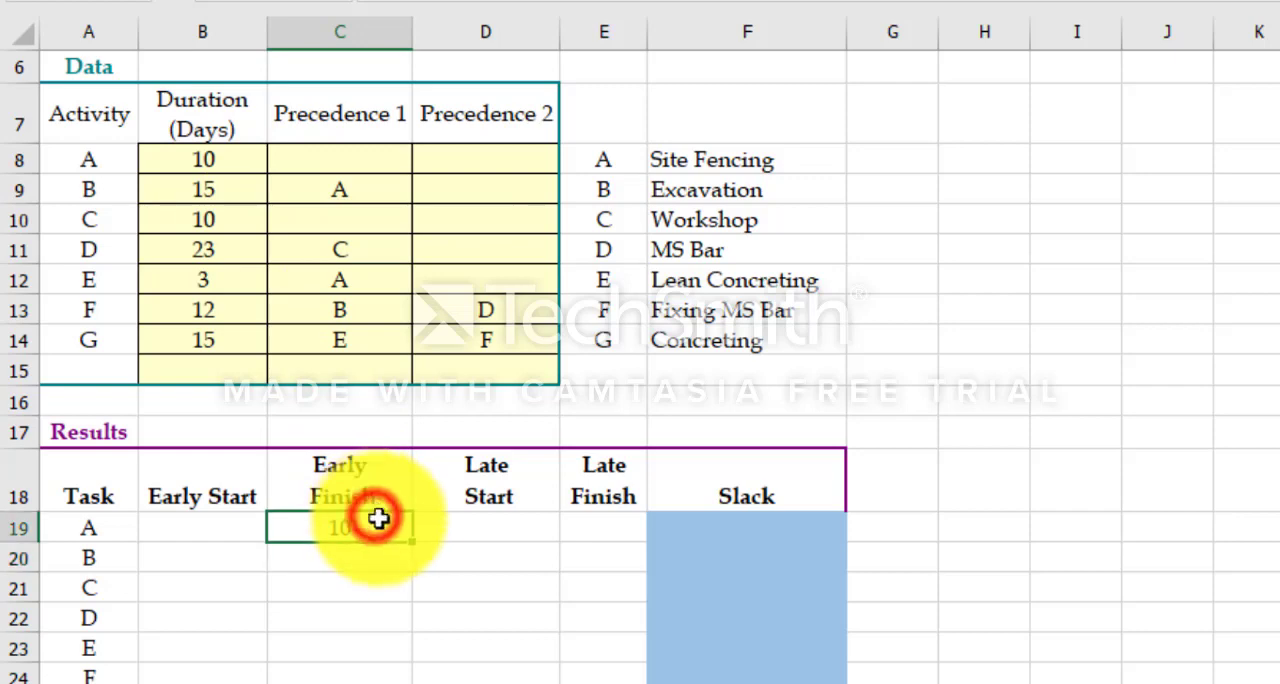
Step: Fill the Early Finish formula down through task G and calculate the Project early finish in C27 with =max(C19:C25)
left_click_drag(412, 542, 371, 637)
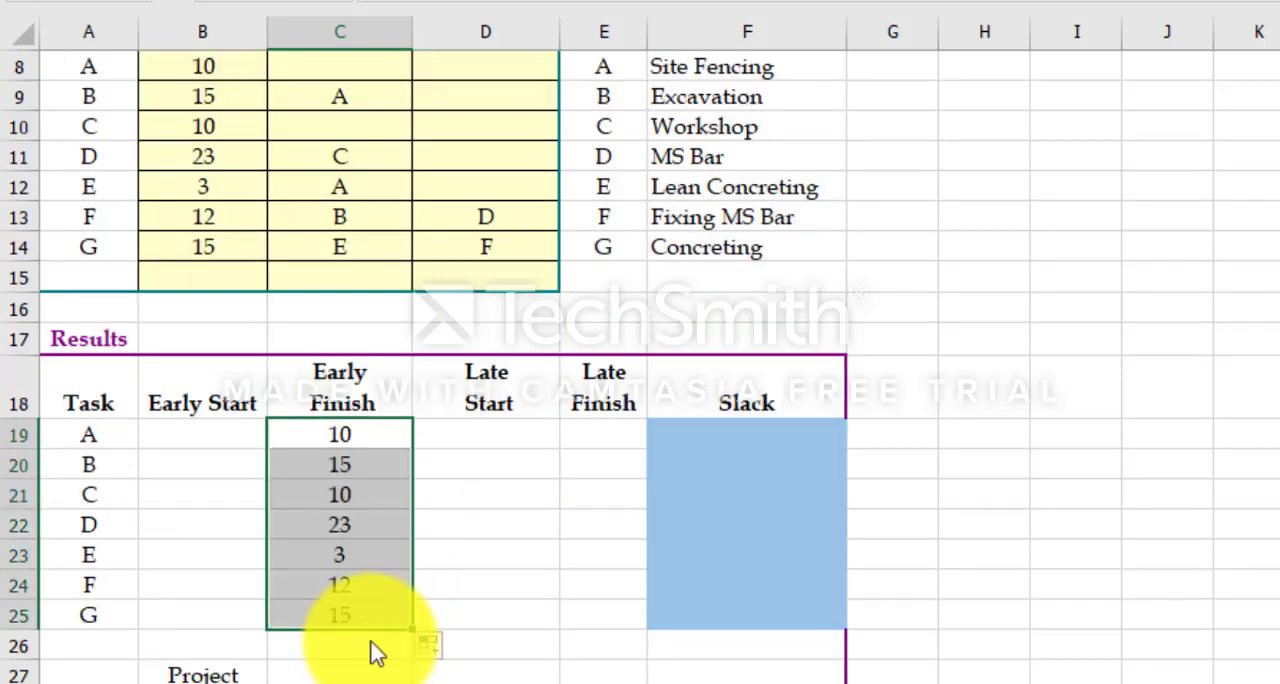
left_click(350, 667)
type("=")
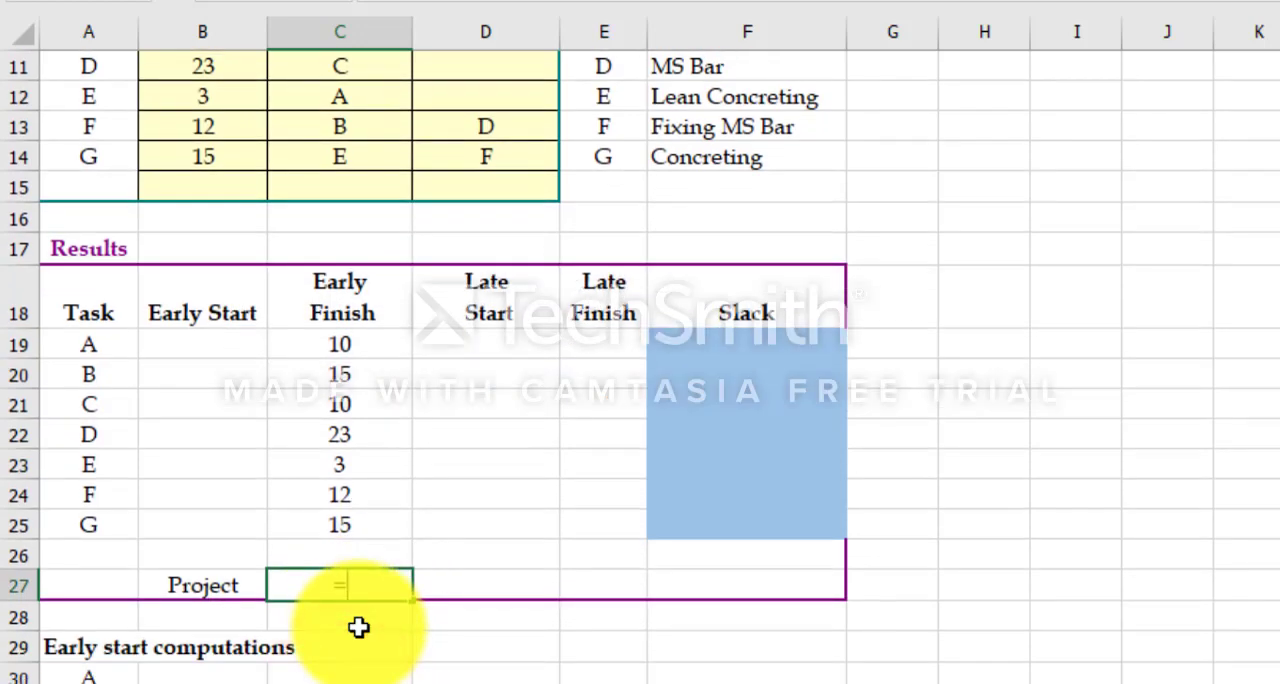
type("max(")
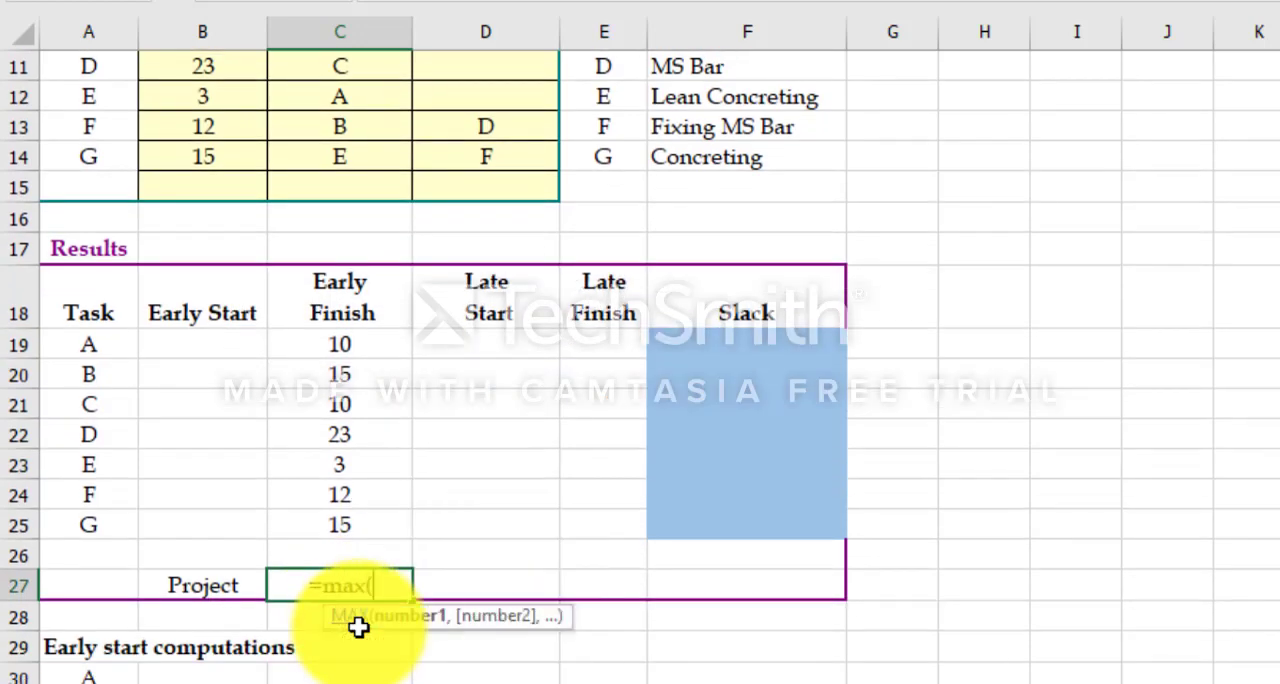
left_click_drag(343, 348, 346, 518)
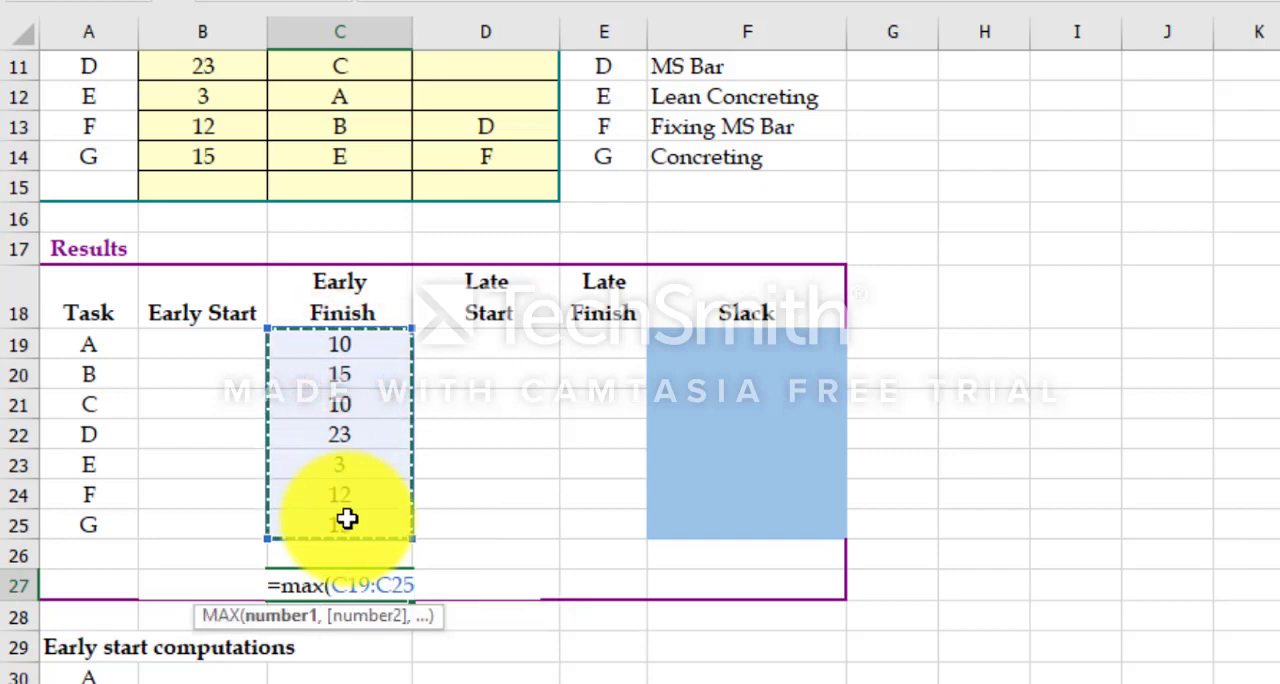
type(")")
key("Return")
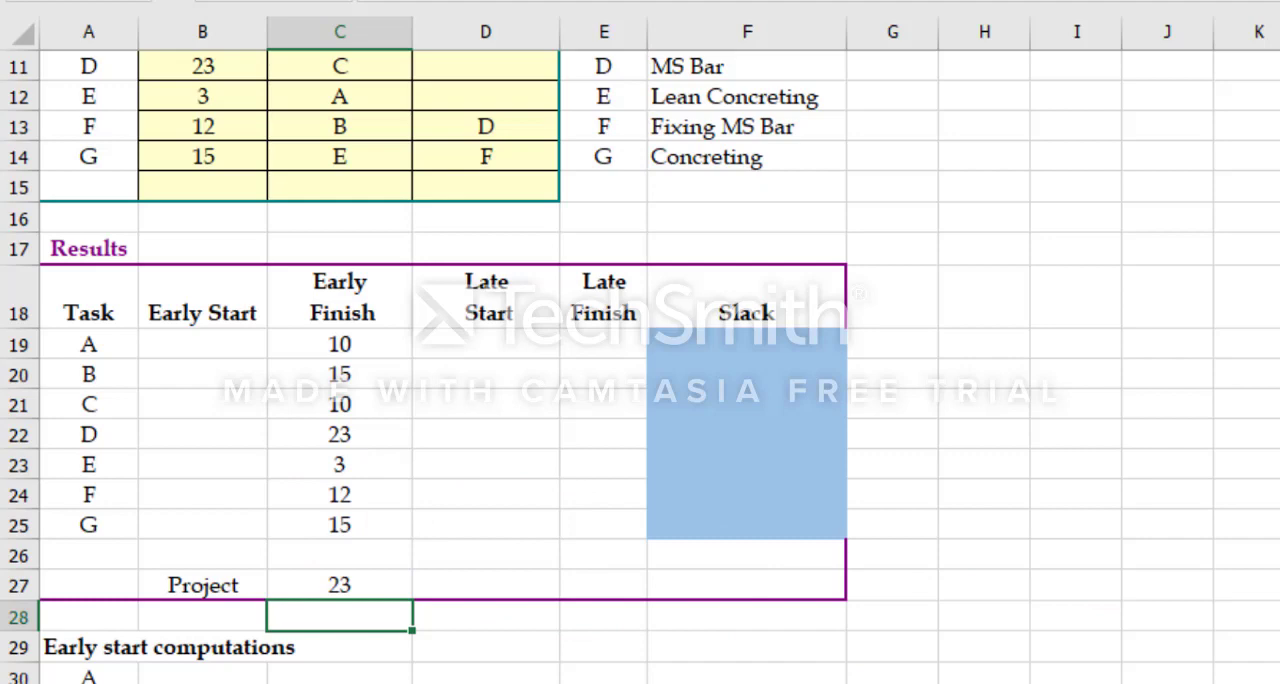
Step: Begin the task A formula in C30 under Early start computations with =if(isnumber(vlookup(
scroll(640, 400, "down", 2)
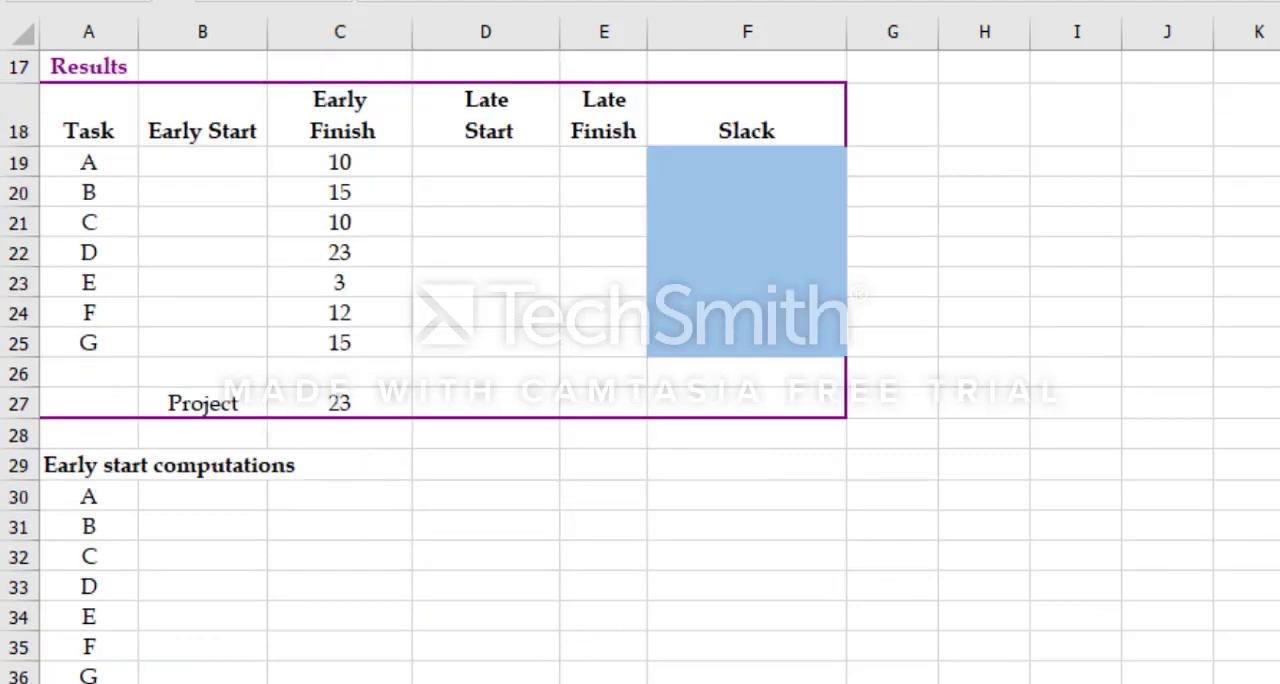
left_click(338, 501)
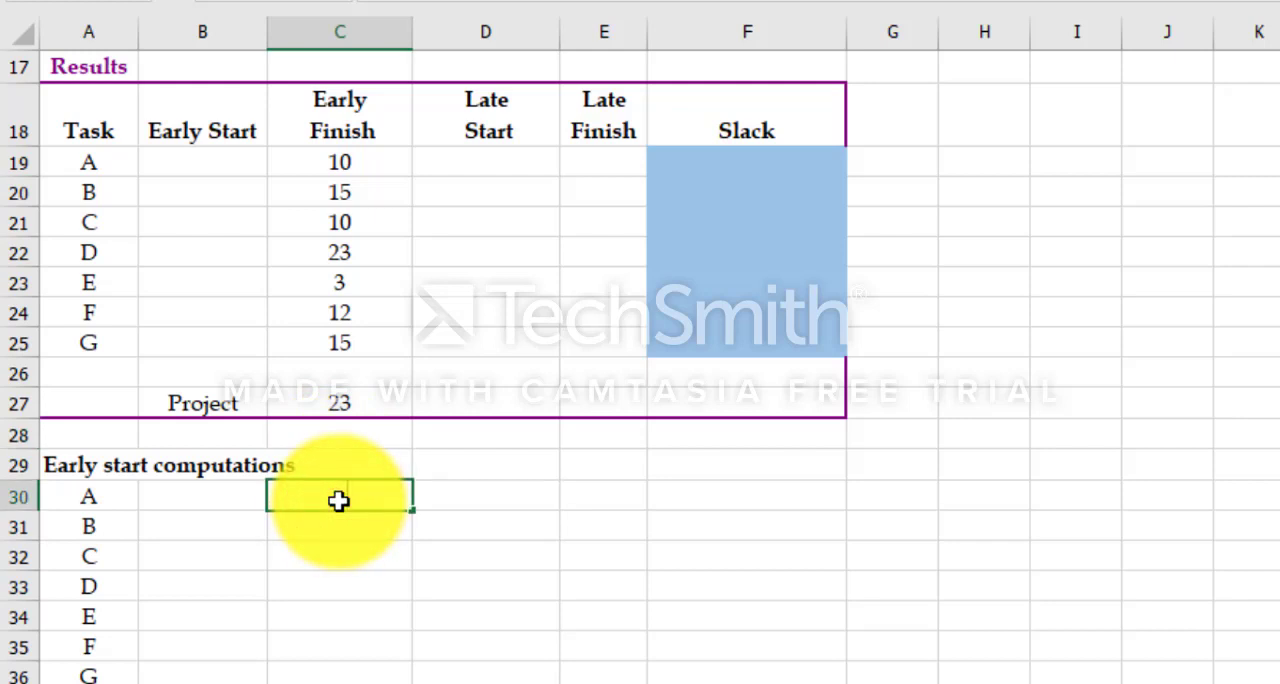
type("=if(")
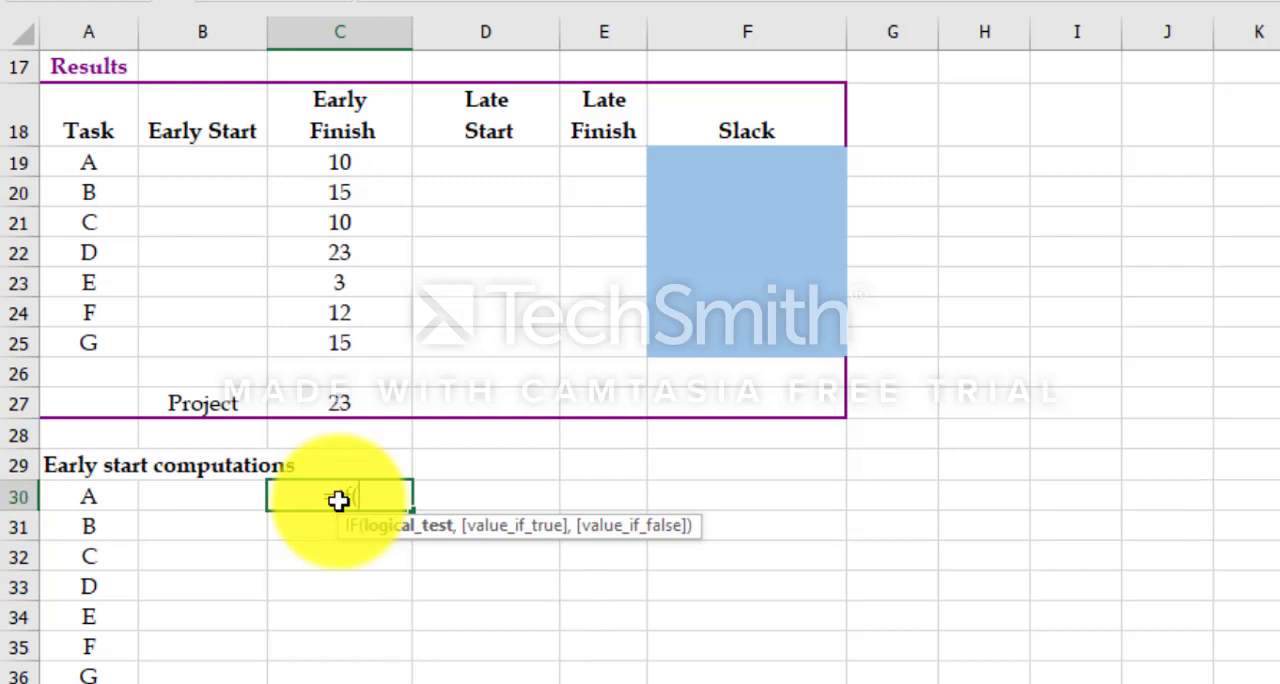
type("isnum")
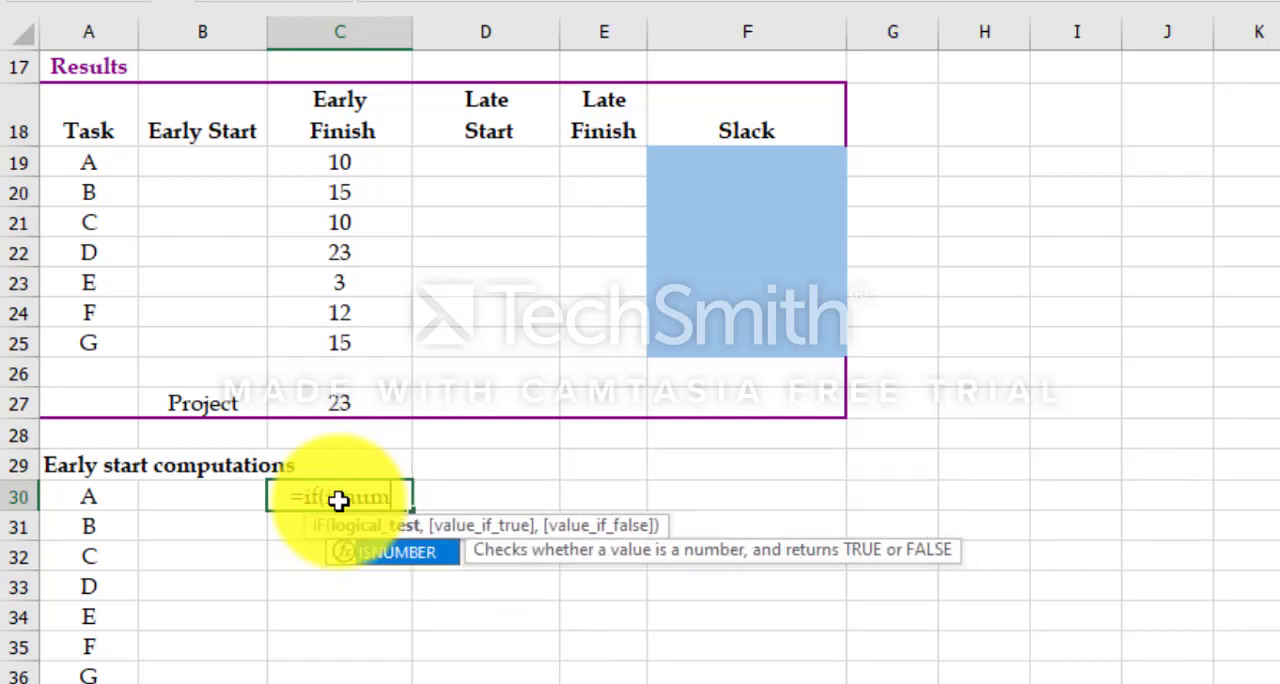
type("ber")
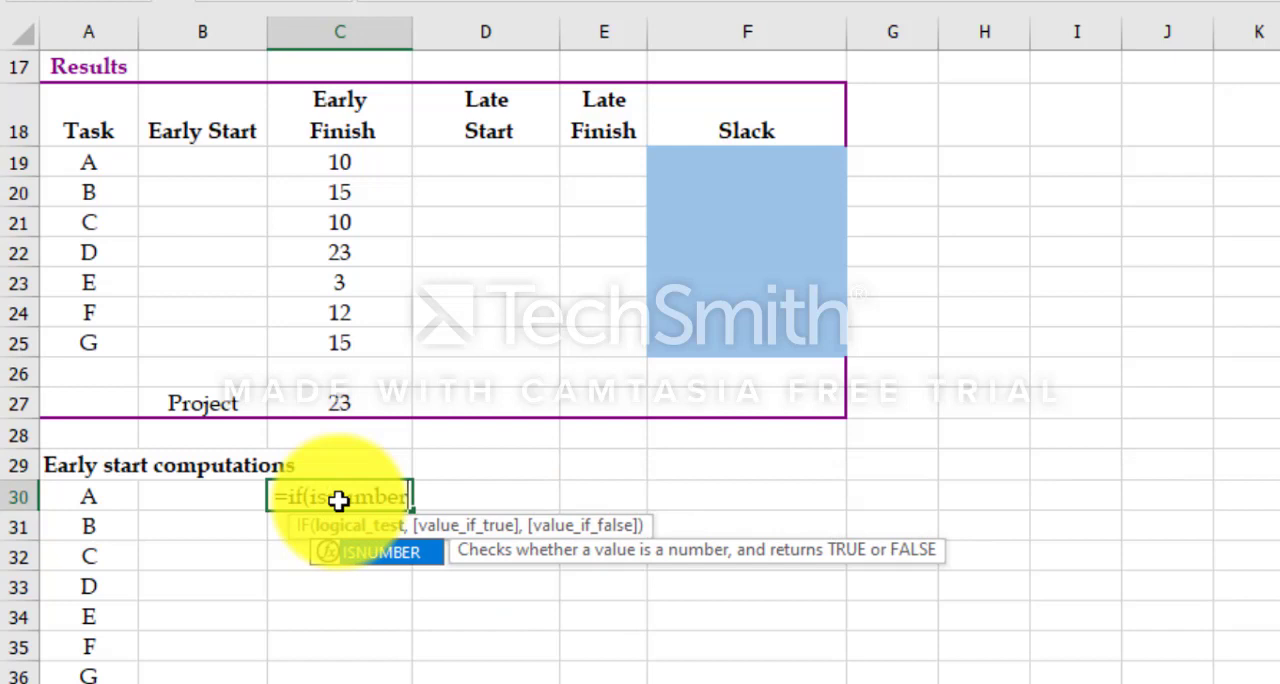
type("(")
type("voo")
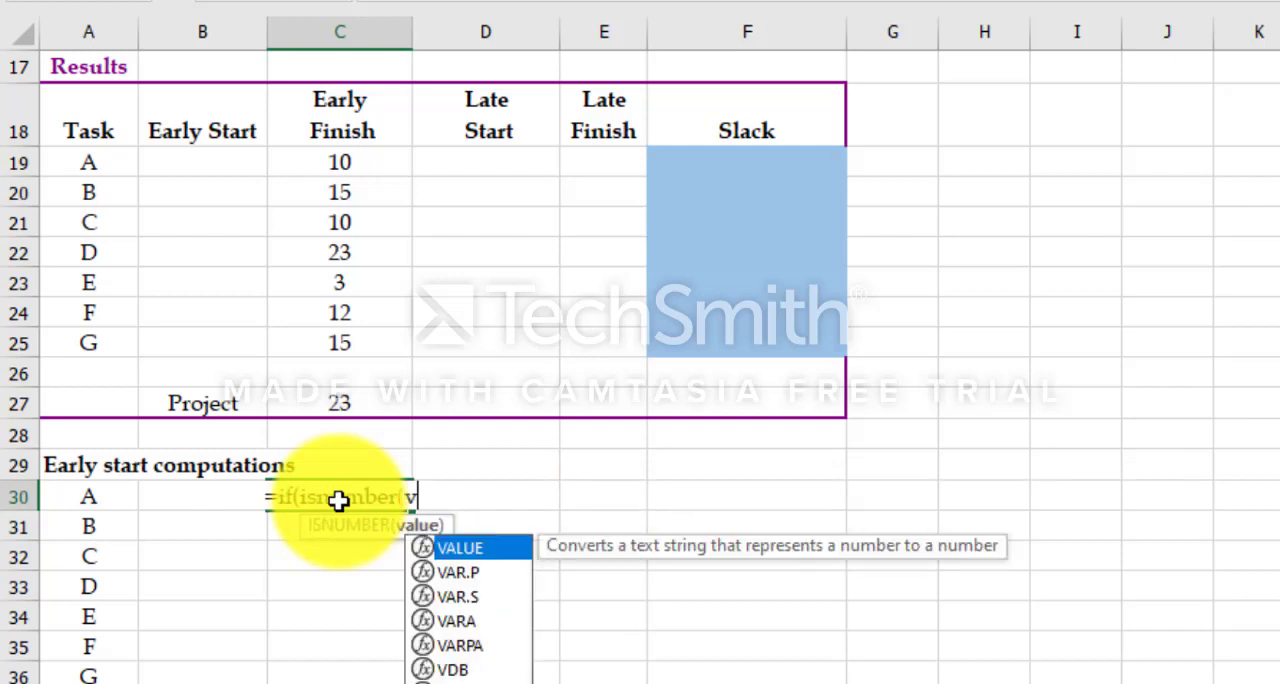
key("BackSpace")
key("BackSpace")
type("lookup")
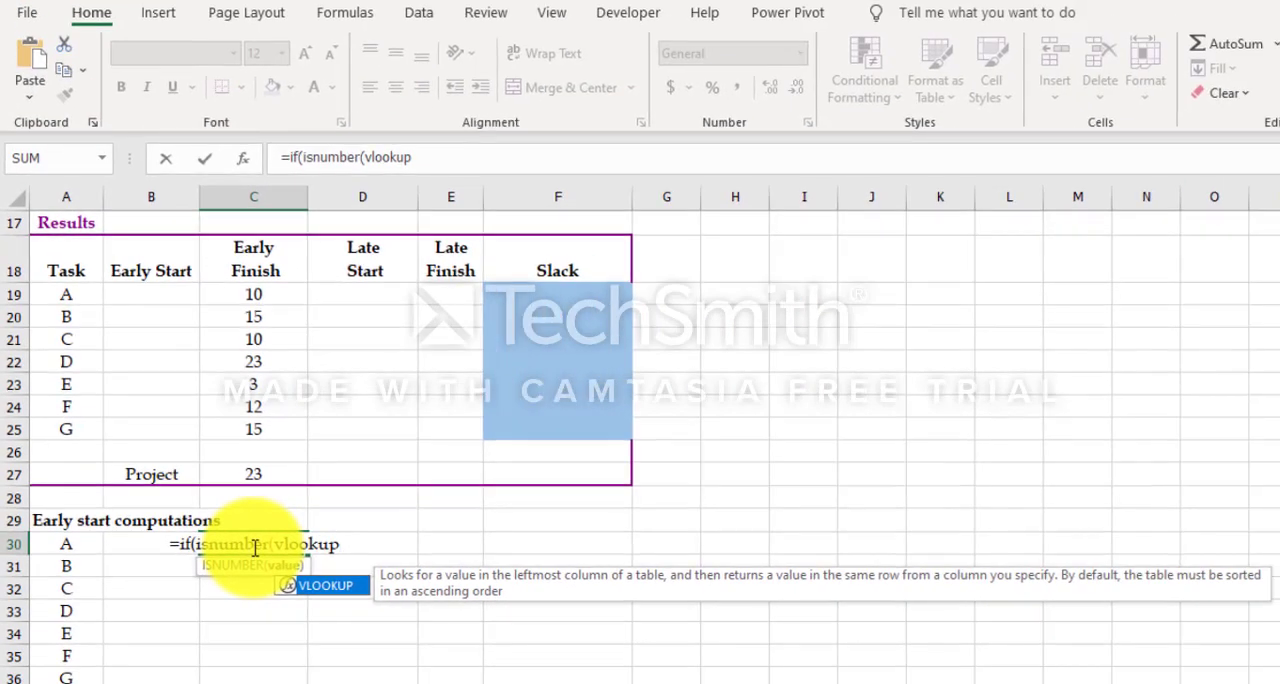
type("(")
Step: Complete the ISNUMBER test by looking up C8 in $A$19:$C$25, column 3, with the match option True
scroll(253, 547, "up", 5)
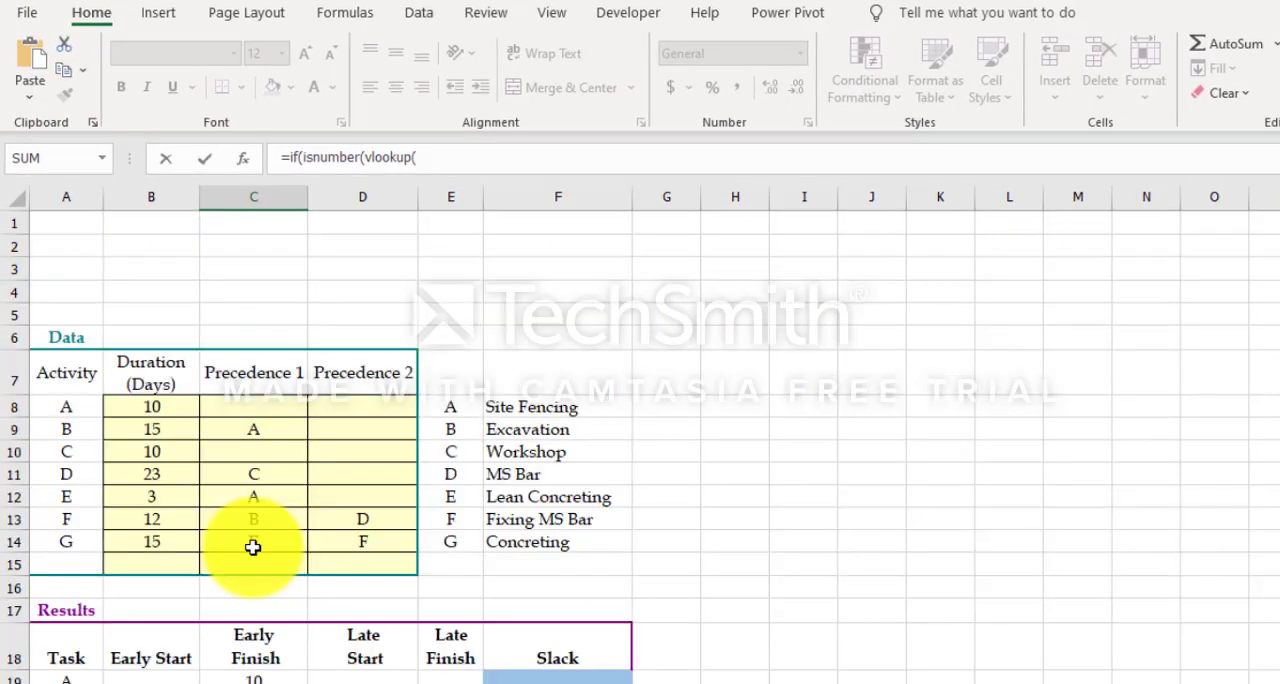
left_click(278, 406)
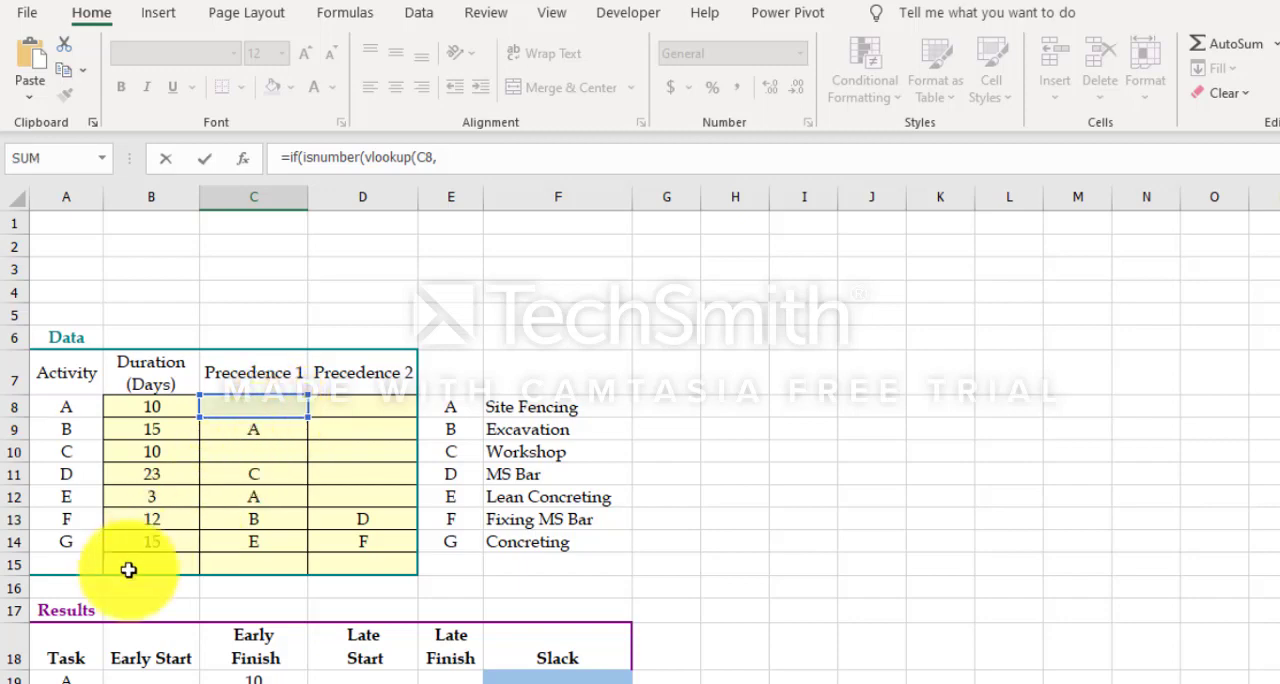
scroll(57, 646, "down", 2)
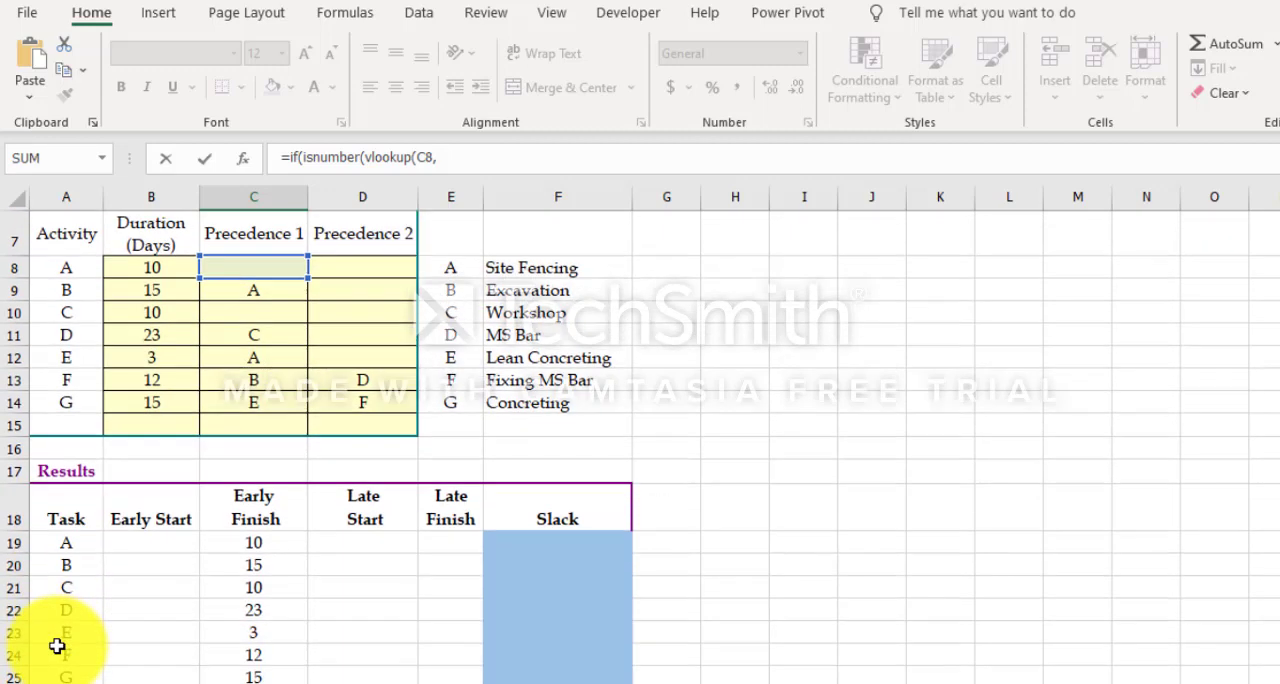
left_click(63, 541)
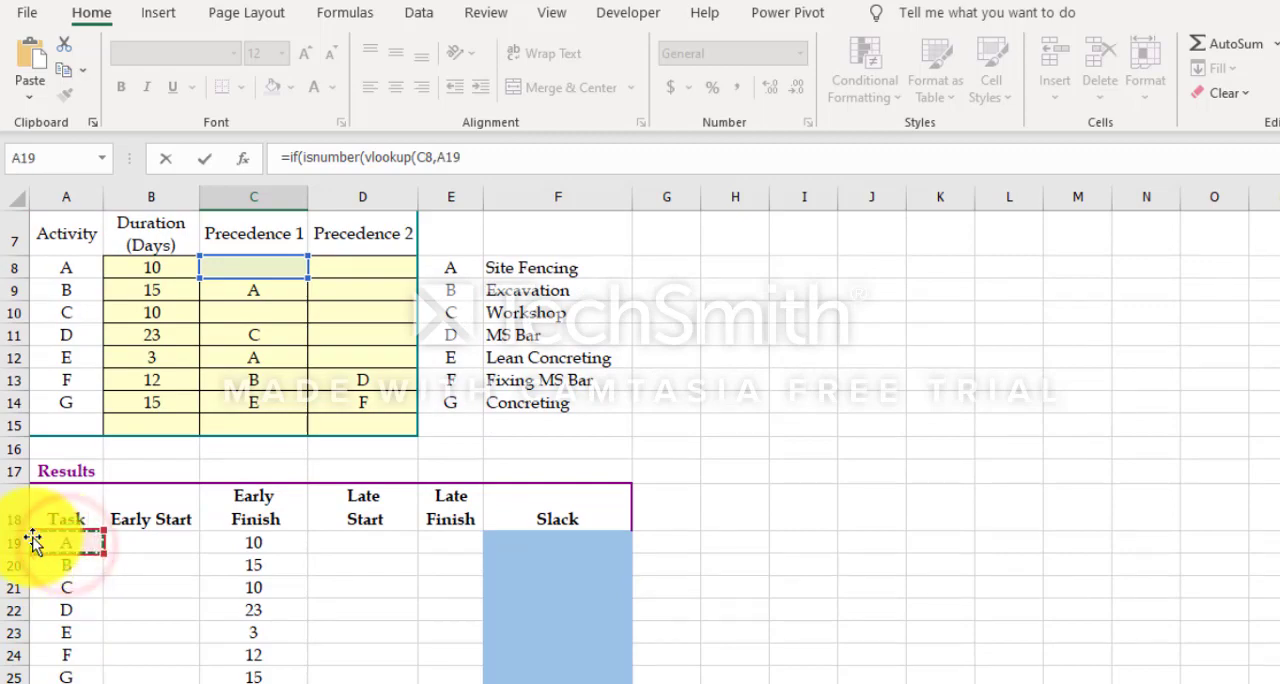
key("F4")
key("ctrl+shift+Right")
key("ctrl+shift+Down")
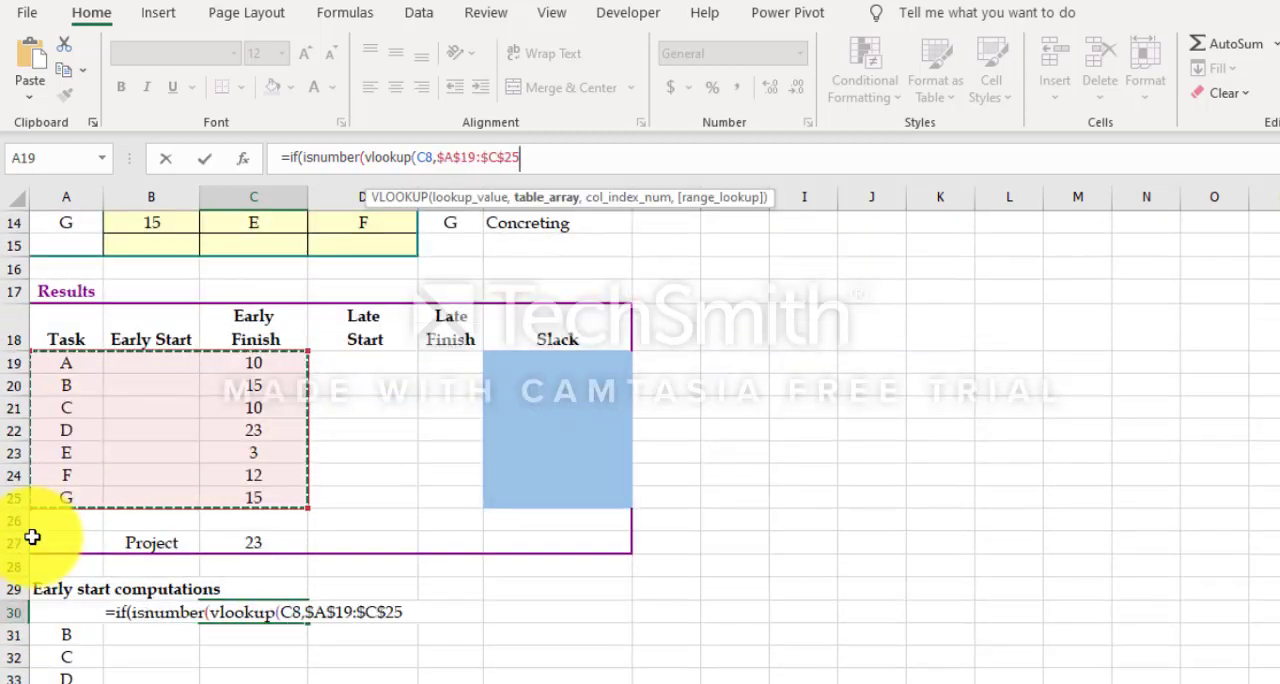
type(",3,")
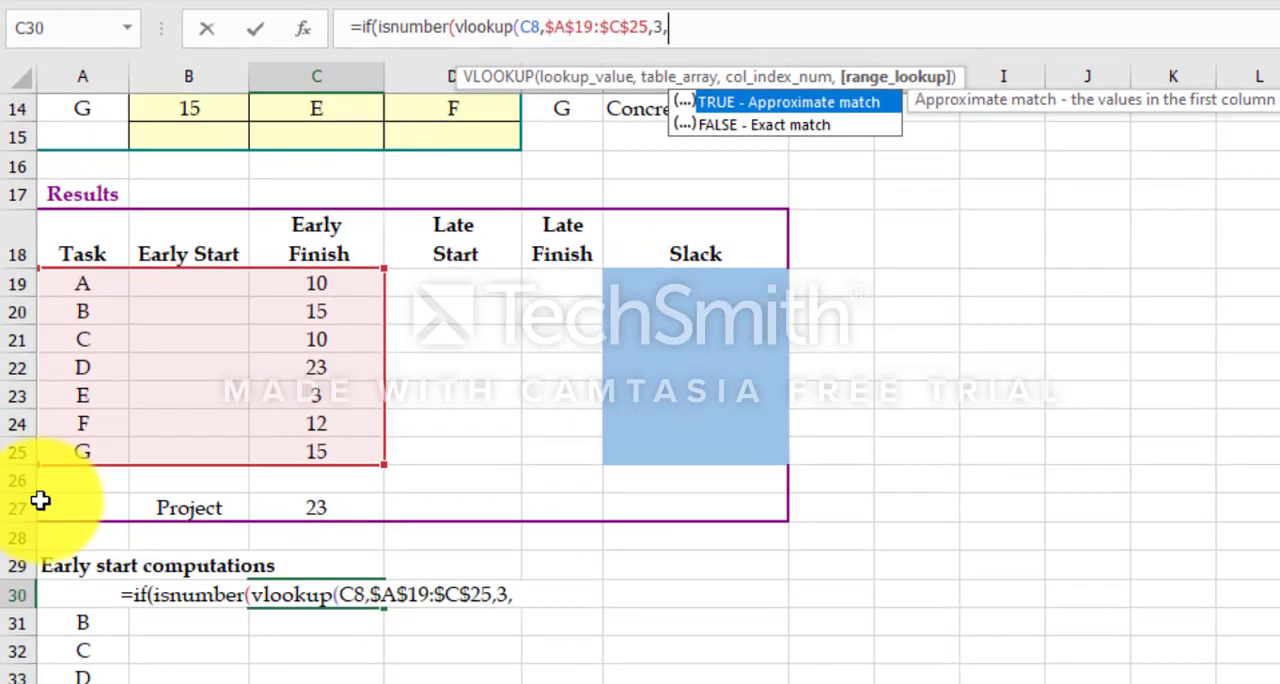
type("True")
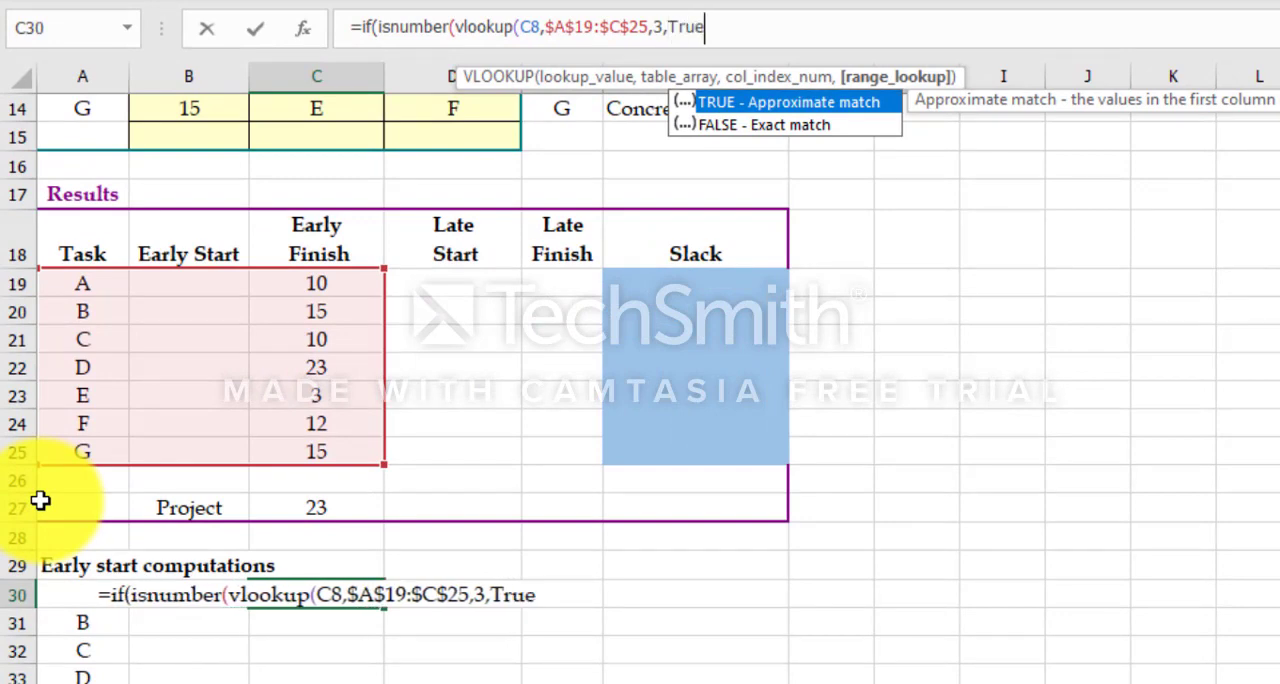
type(")")
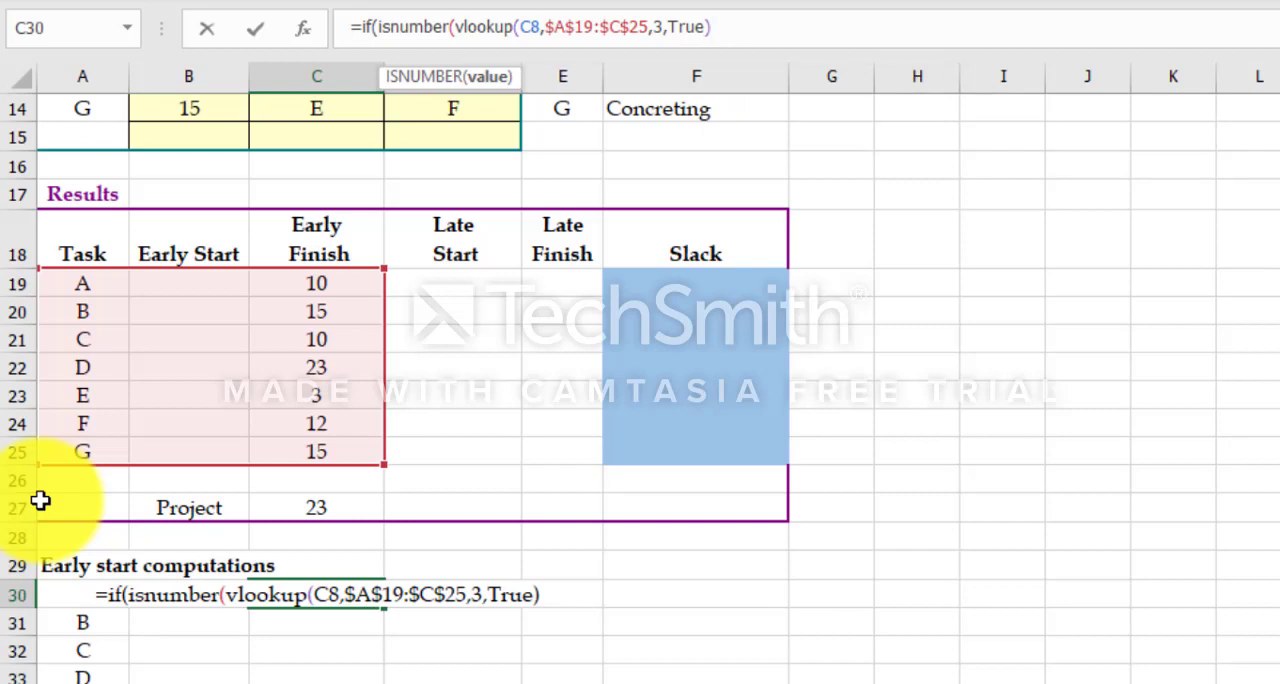
type(")")
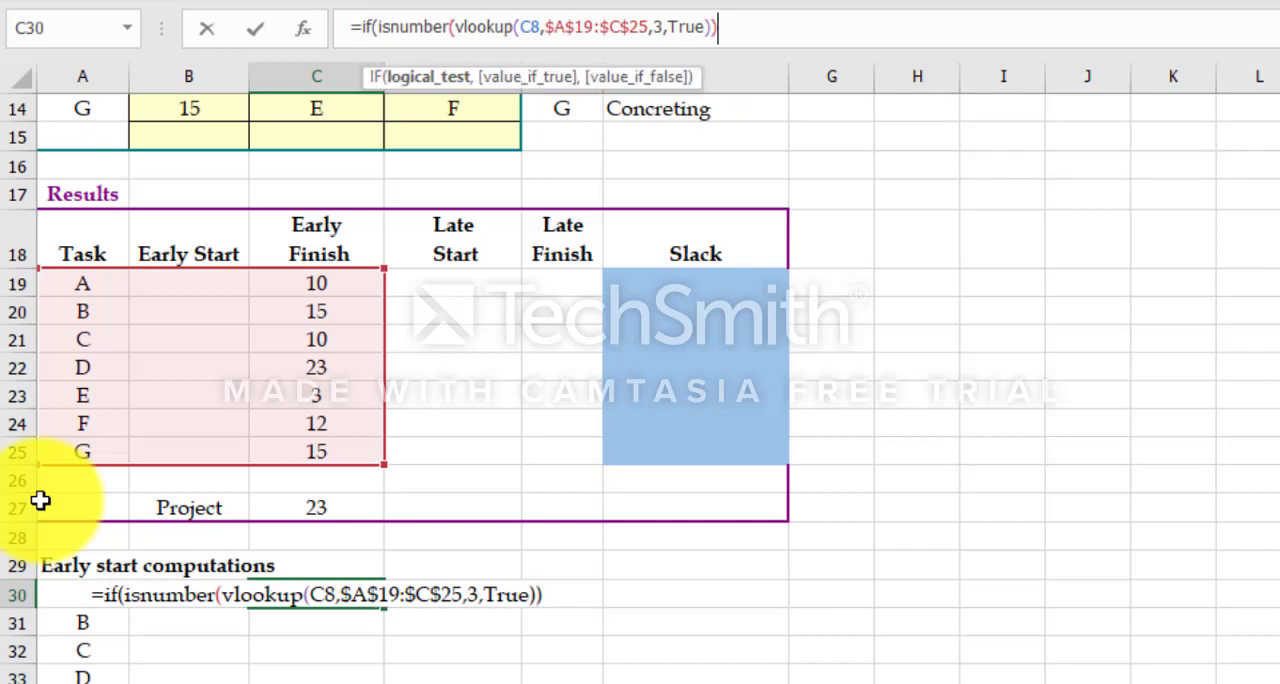
type(",")
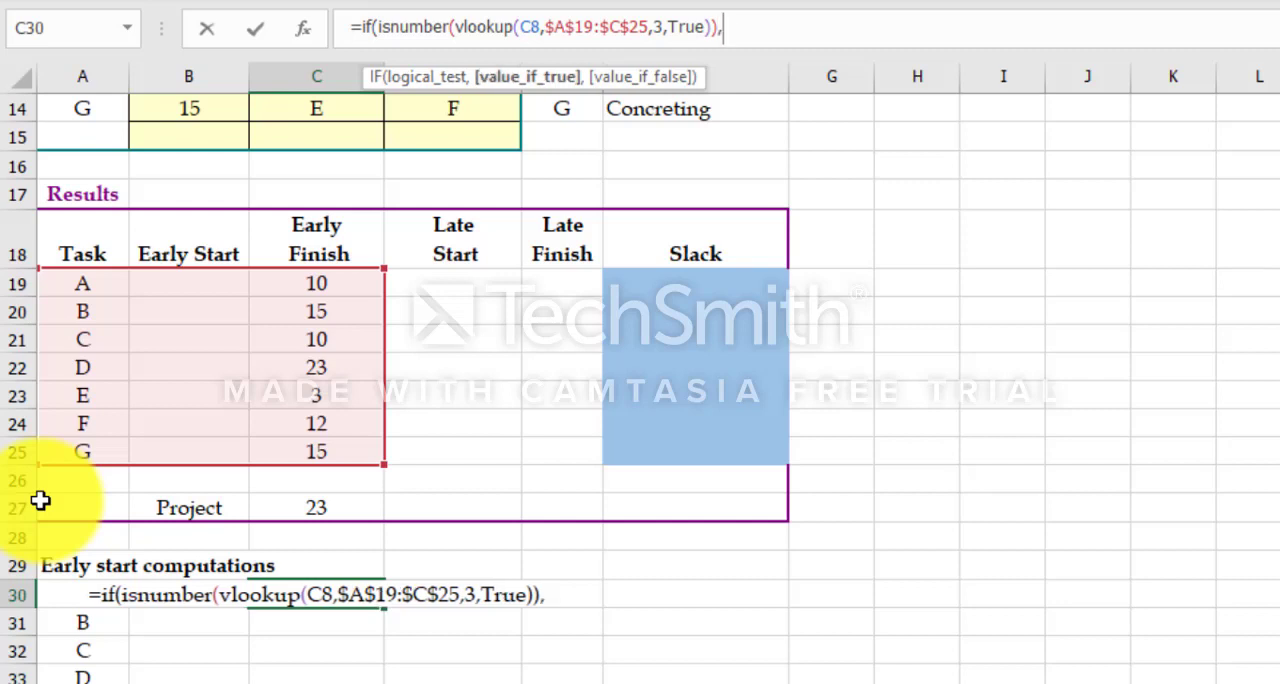
type("Vlookup")
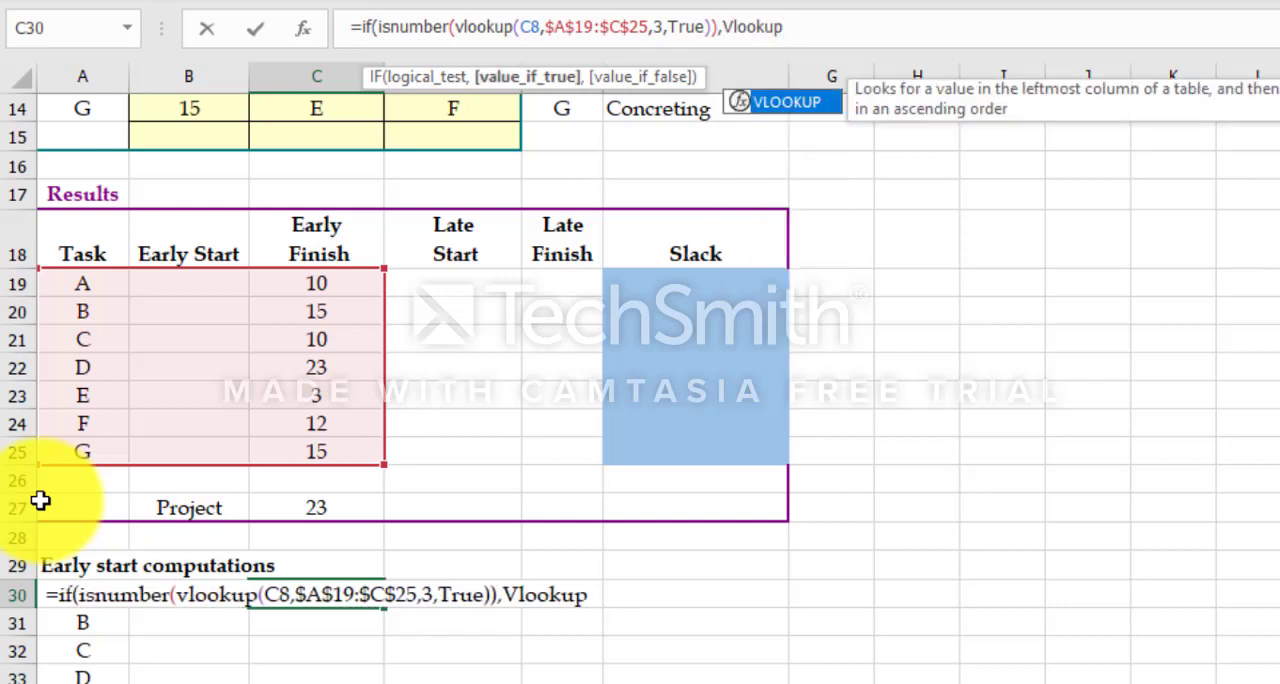
type("(")
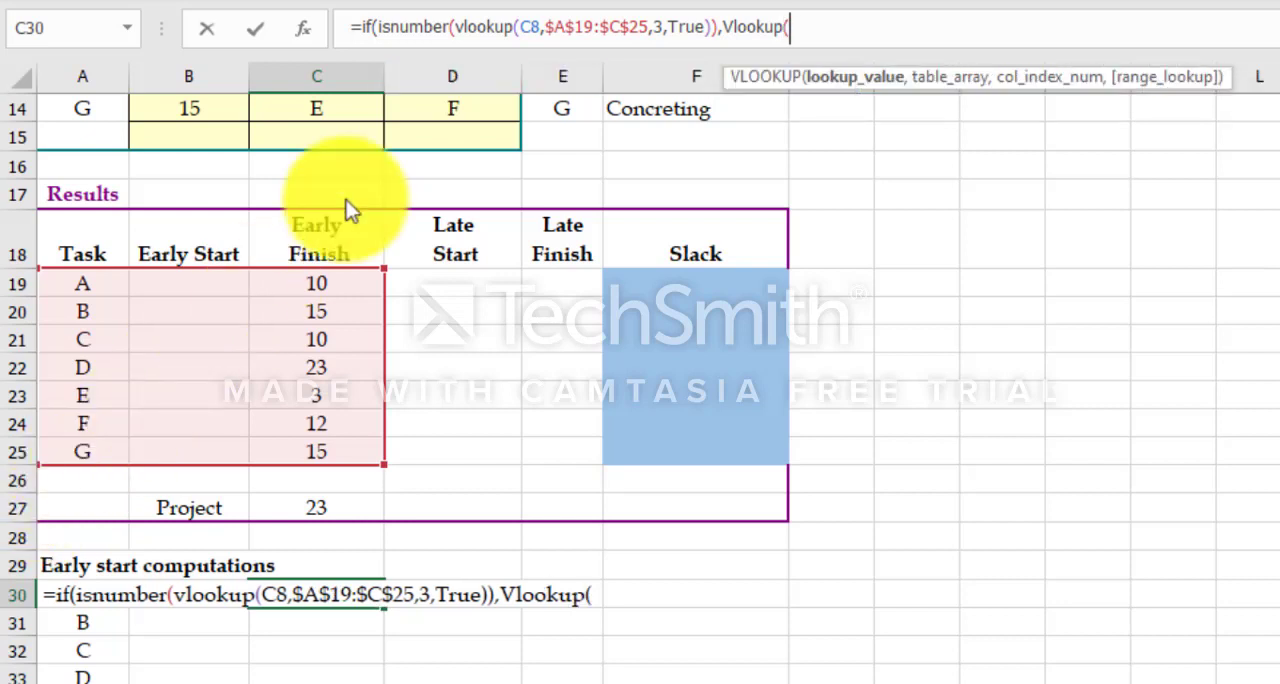
Step: Finish the C30 formula with Vlookup(C8,$A$19:$C$25,3,True) as the value if true and 0 as the value if false, reusing the existing lookup arguments
left_click_drag(520, 27, 703, 31)
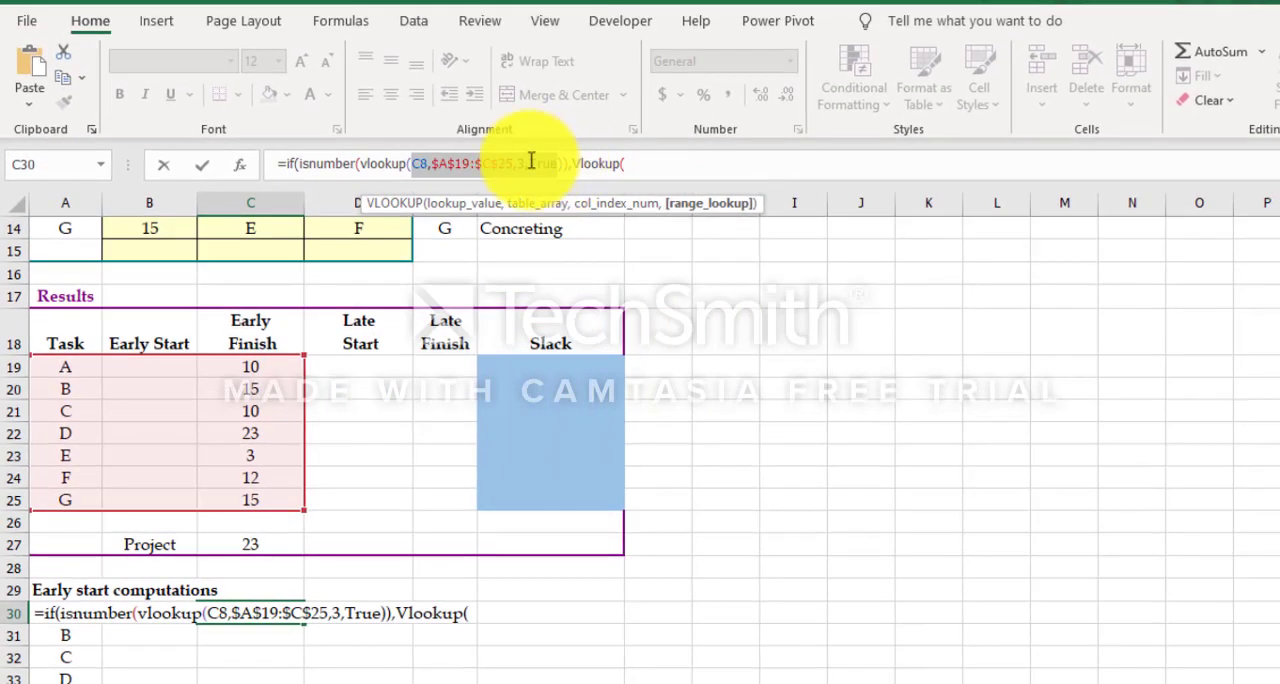
left_click(62, 76)
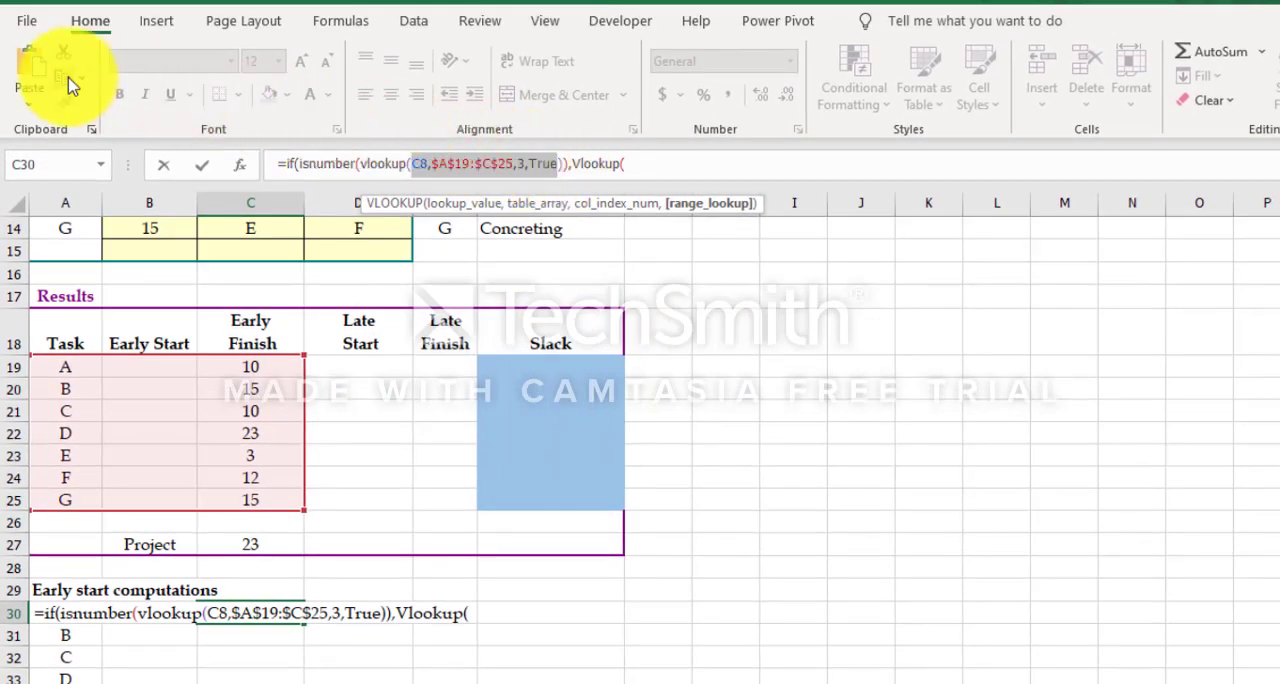
left_click(653, 164)
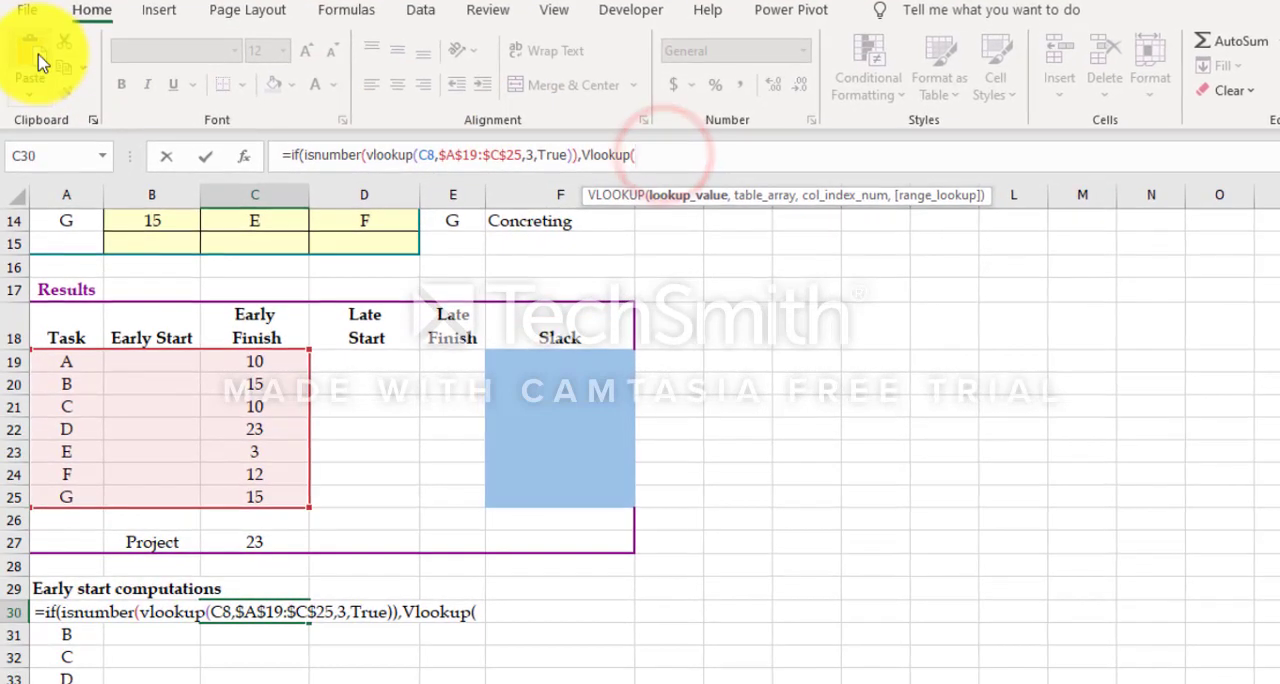
left_click(30, 68)
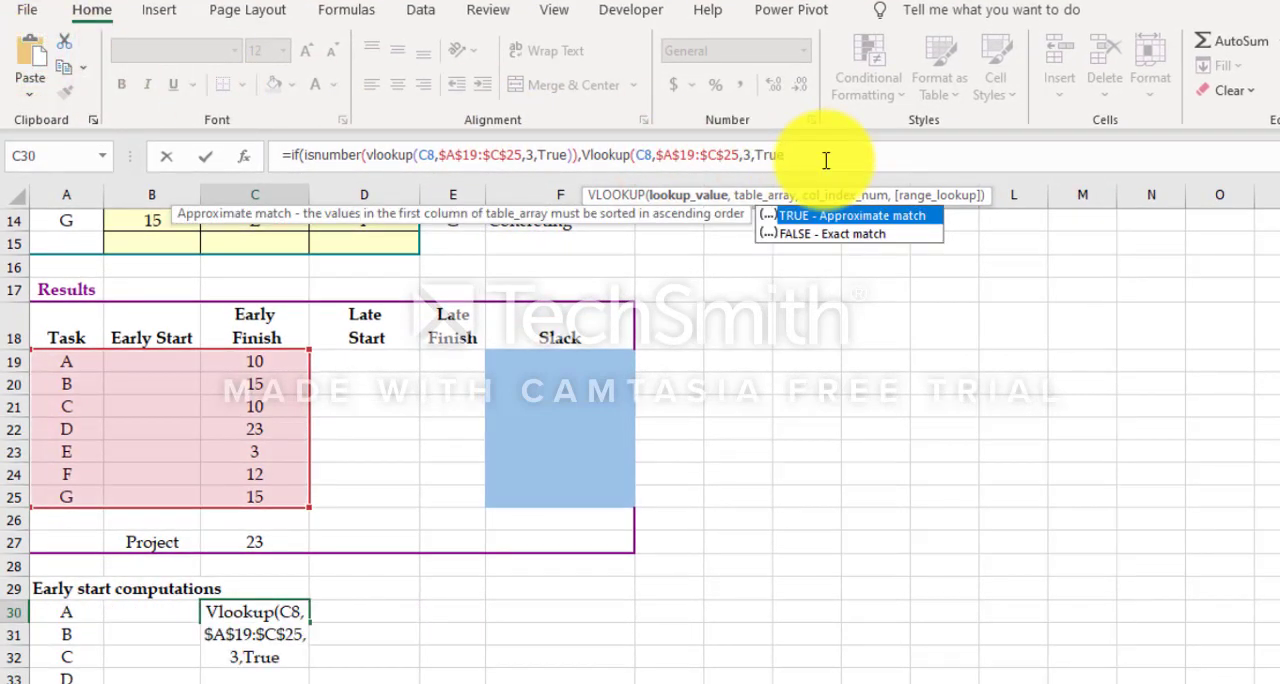
type("),")
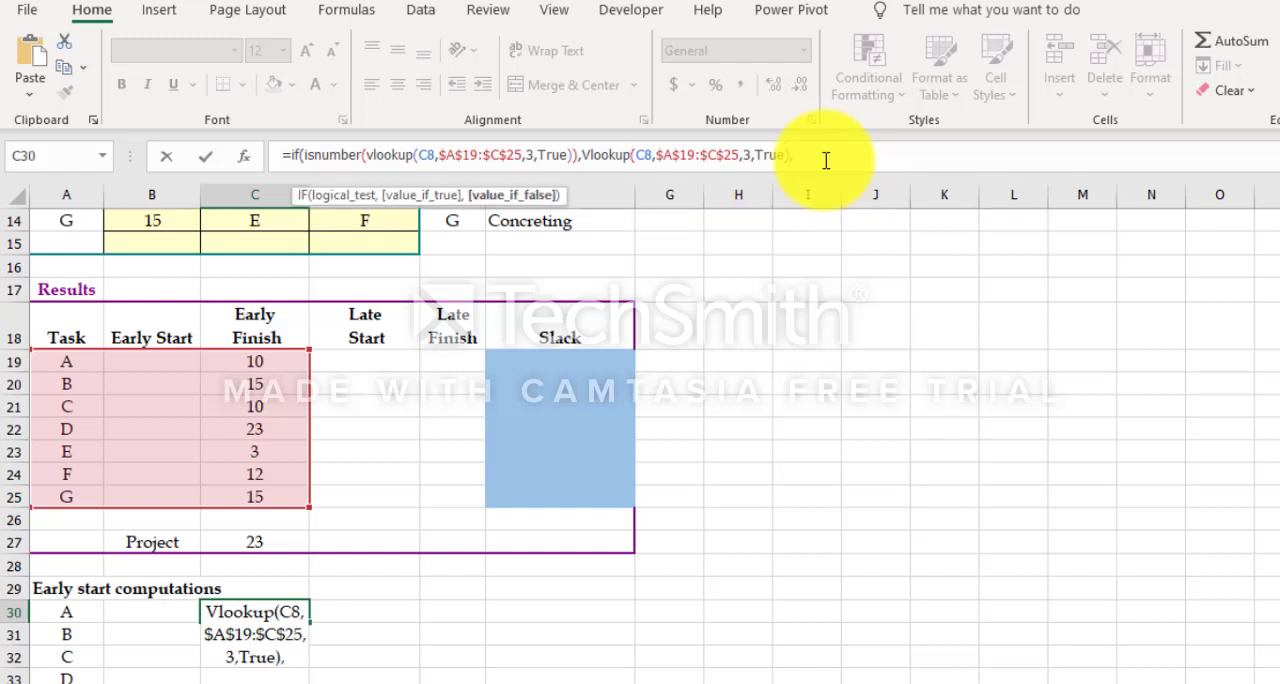
type("0)")
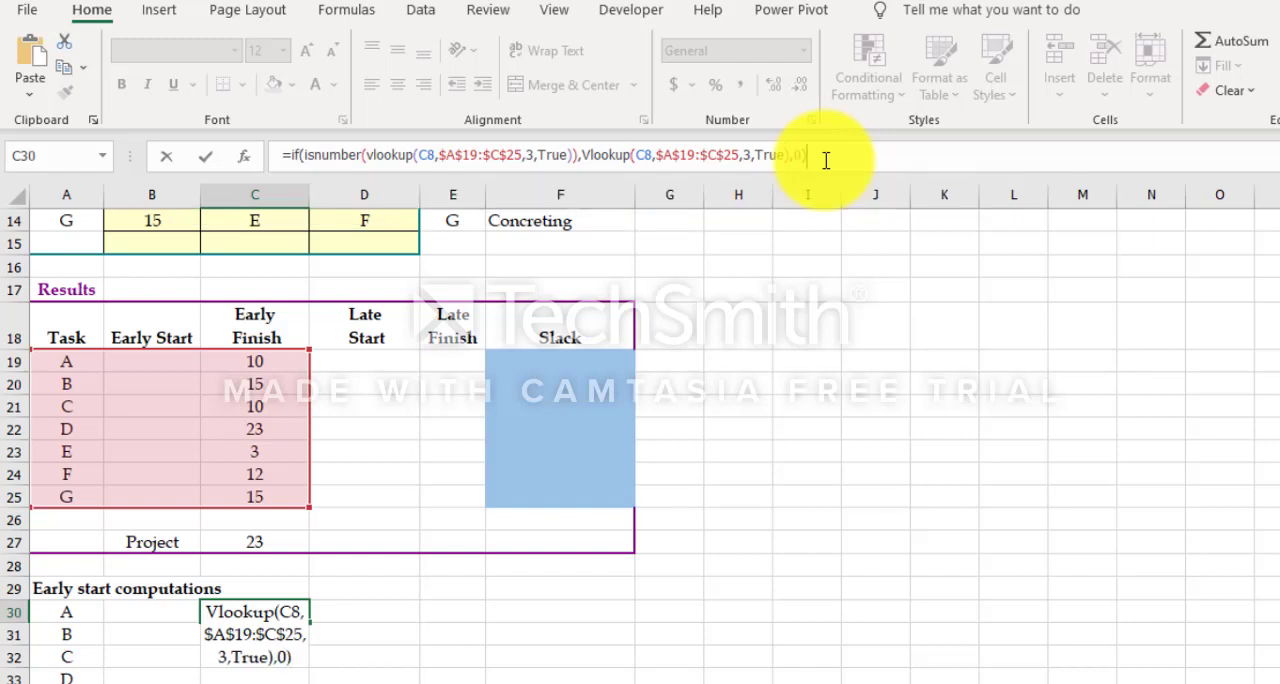
key("Return")
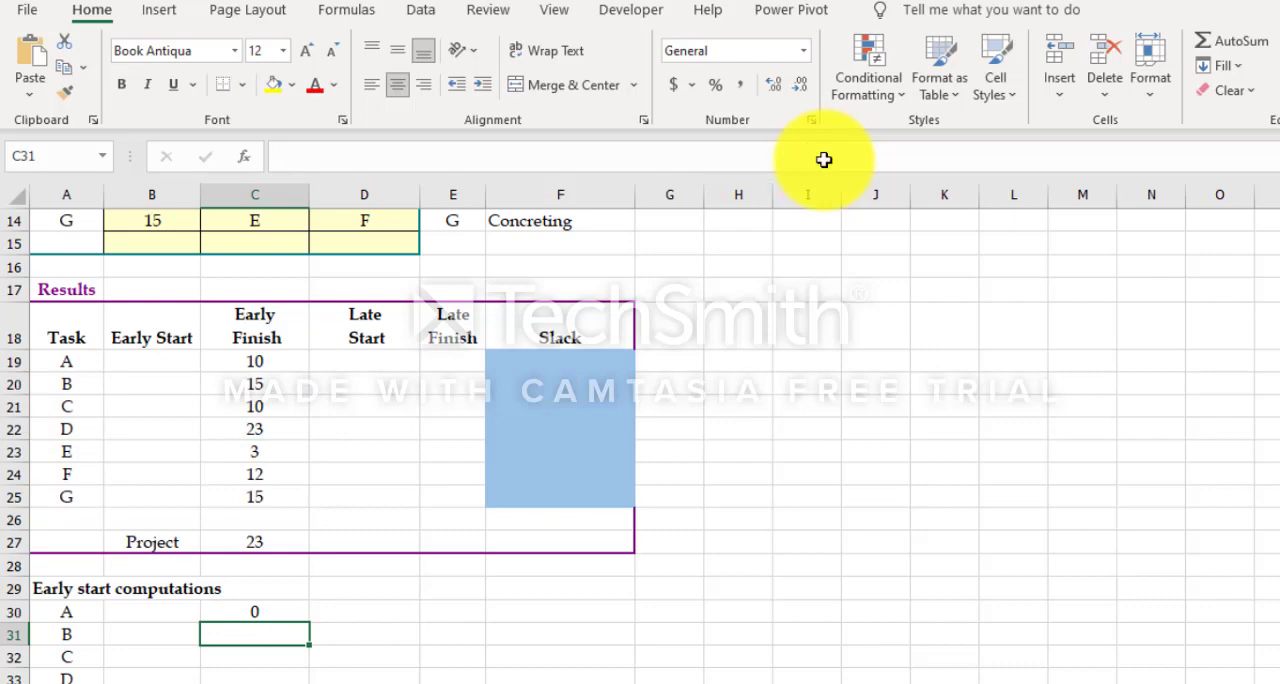
Step: Copy the C30 formula down to row 36, across to D30, and down column D to row 36
scroll(450, 450, "down", 1)
left_click(290, 548)
left_click_drag(309, 555, 291, 580)
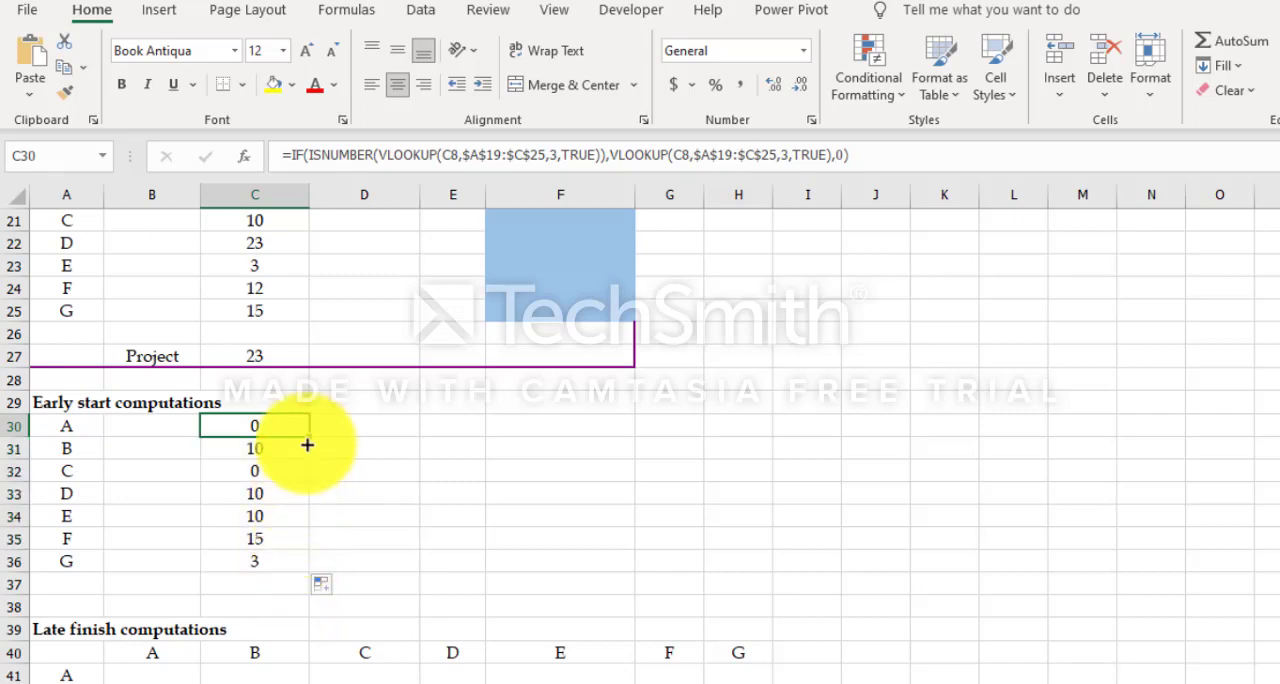
mouse_move(309, 434)
left_mouse_down()
mouse_move(360, 434)
mouse_move(308, 440)
left_mouse_up()
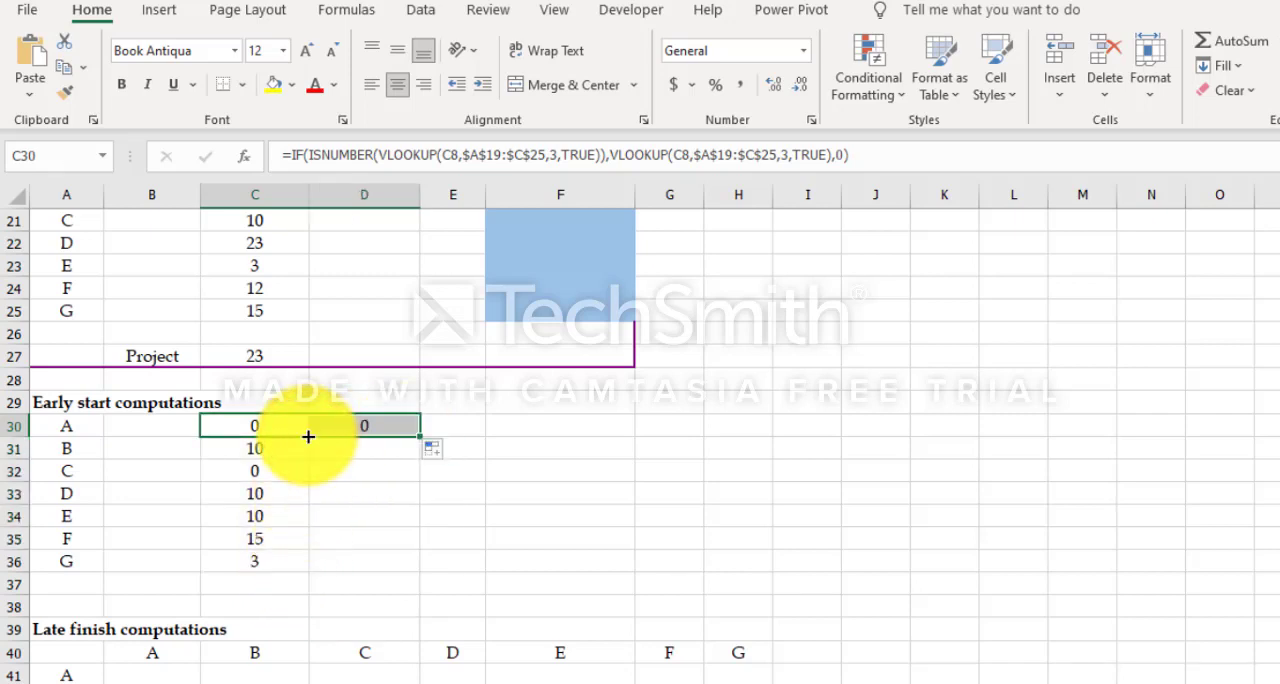
left_click(400, 426)
left_click_drag(419, 437, 400, 571)
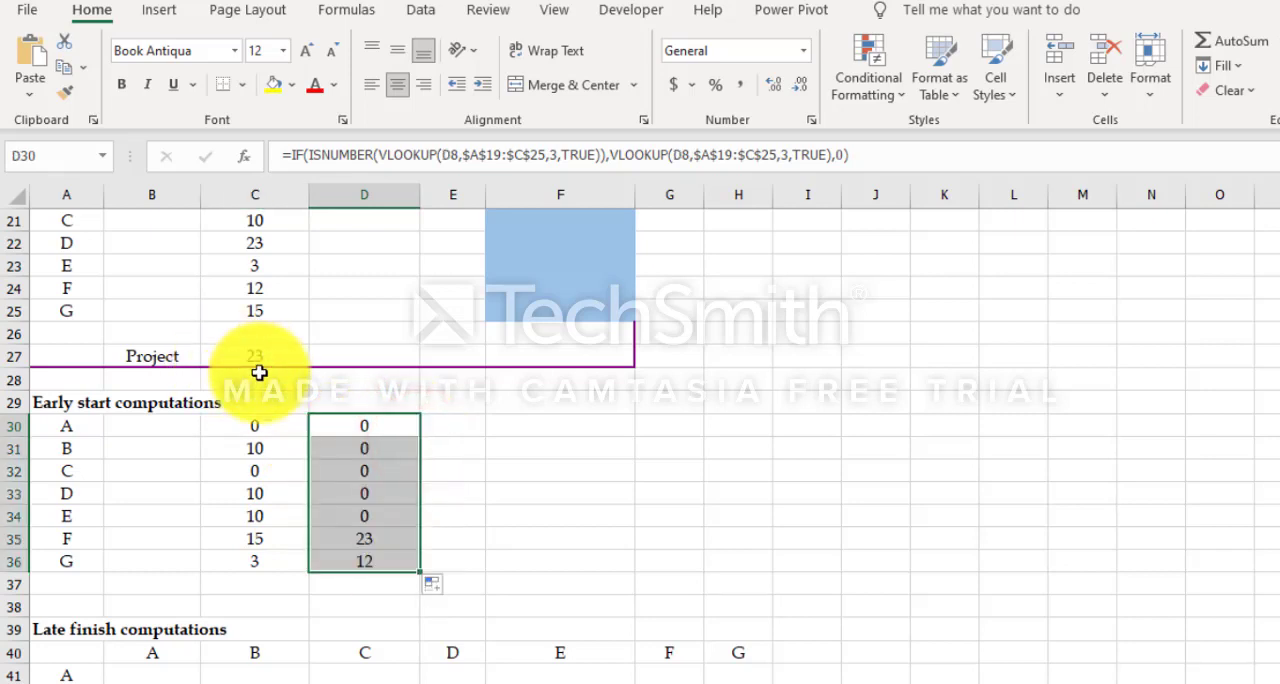
Step: Enter =max(C30:D30) as task A's early start in B19 and copy the formula down to B25
scroll(641, 456, "up", 3)
scroll(641, 456, "up", 1)
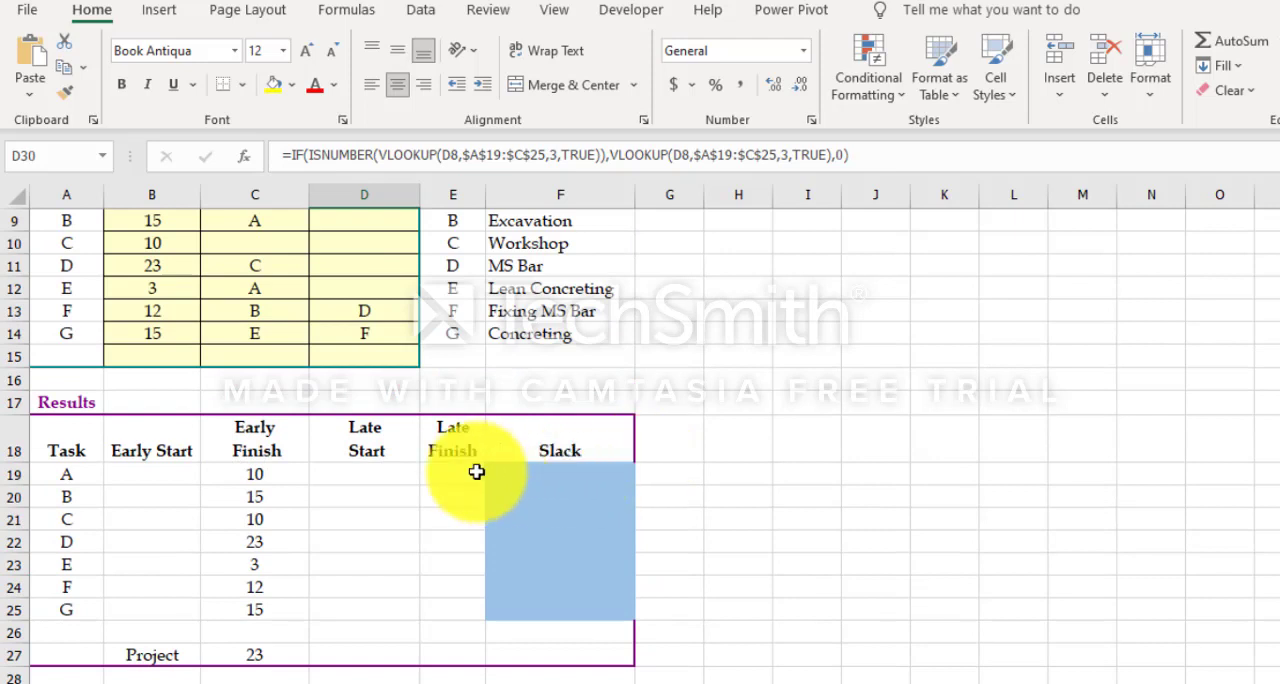
left_click(148, 476)
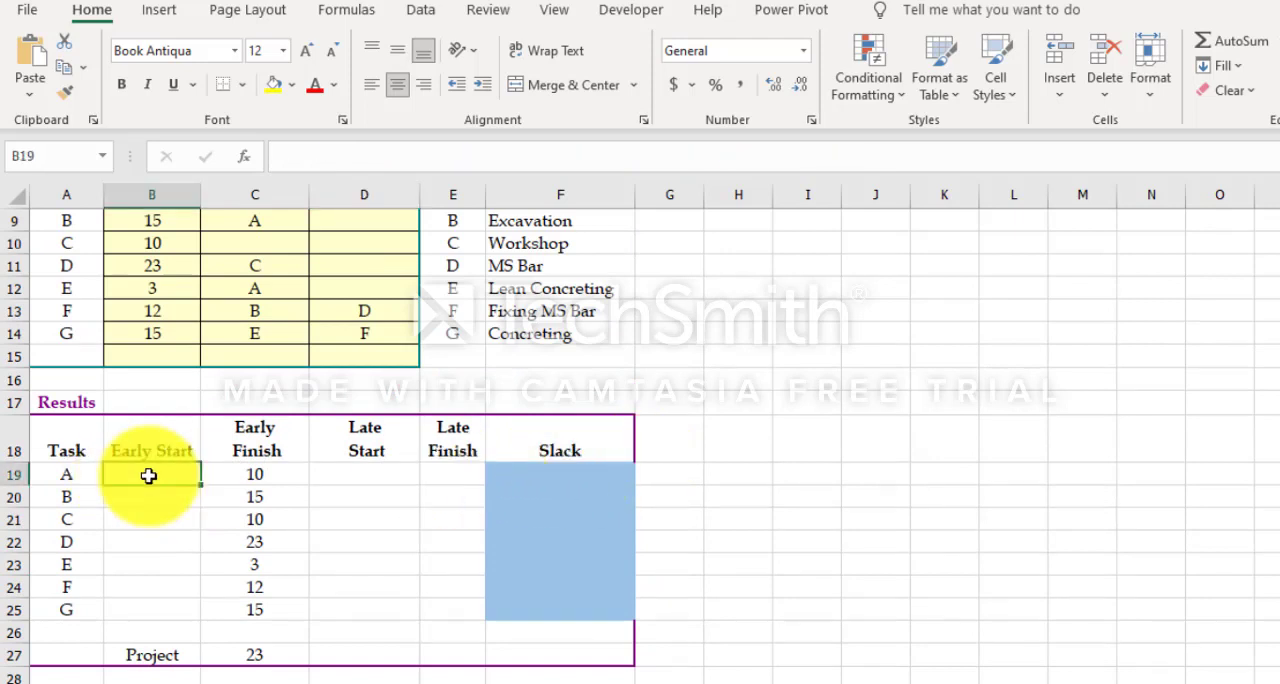
type("=")
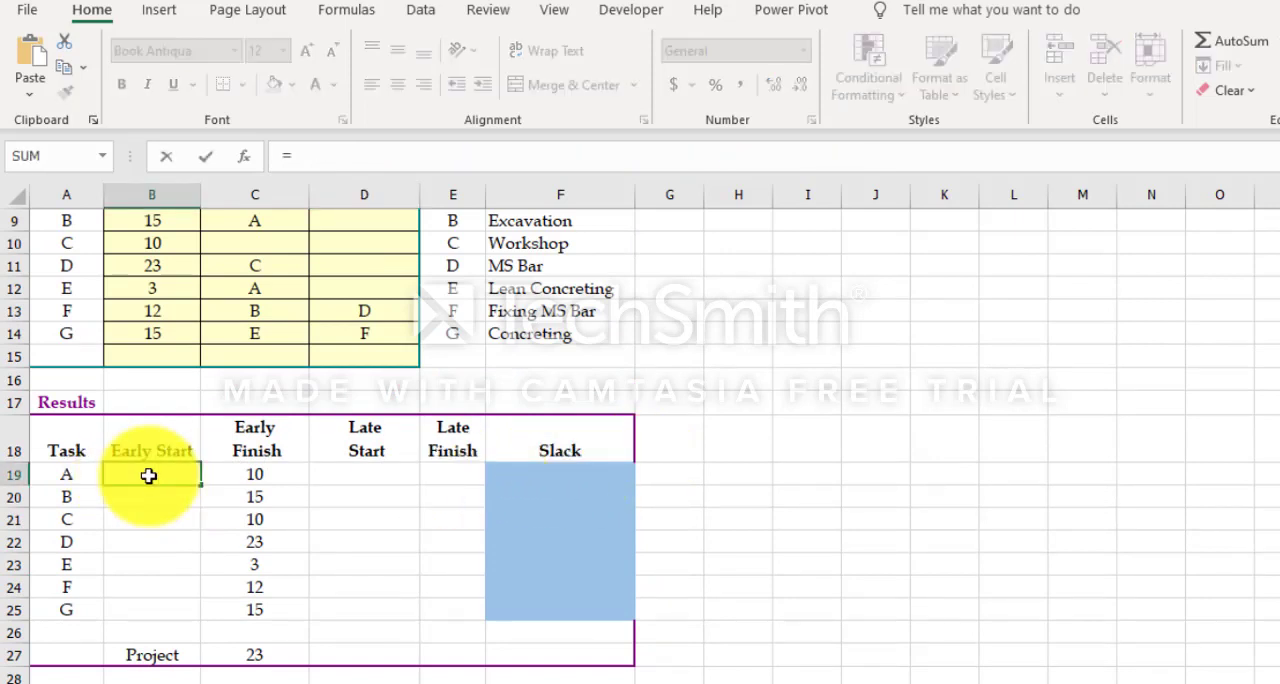
type("max(")
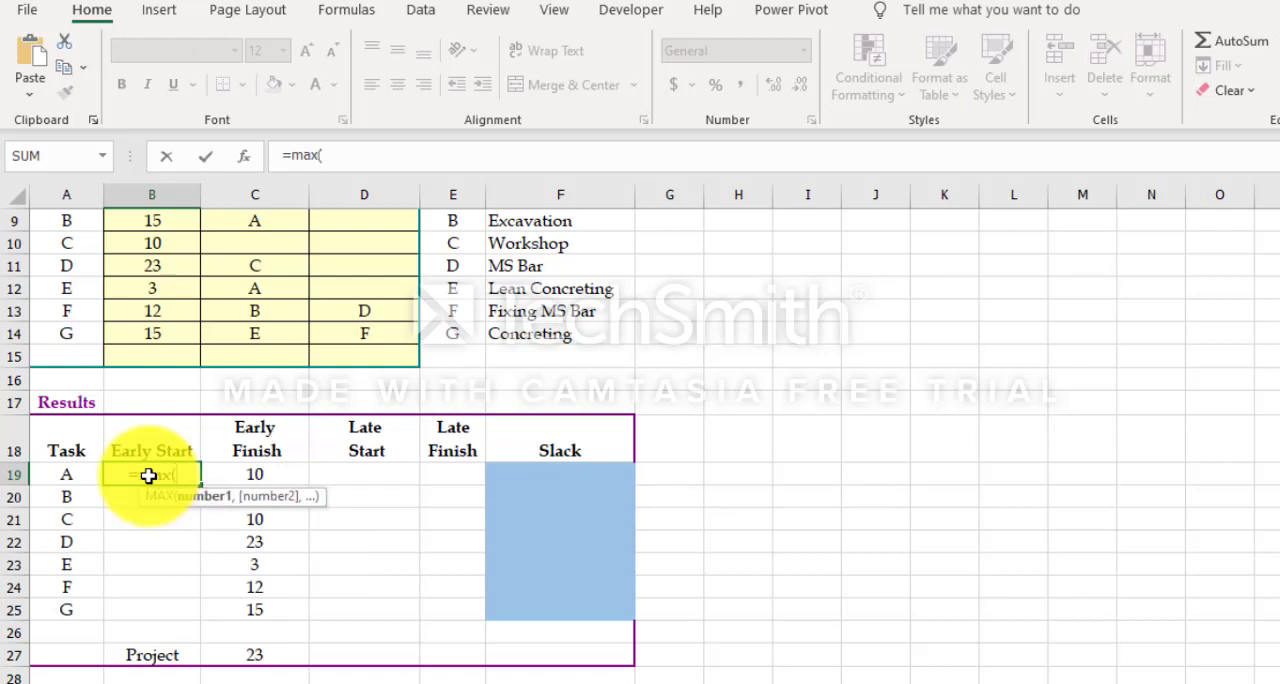
scroll(255, 470, "down", 3)
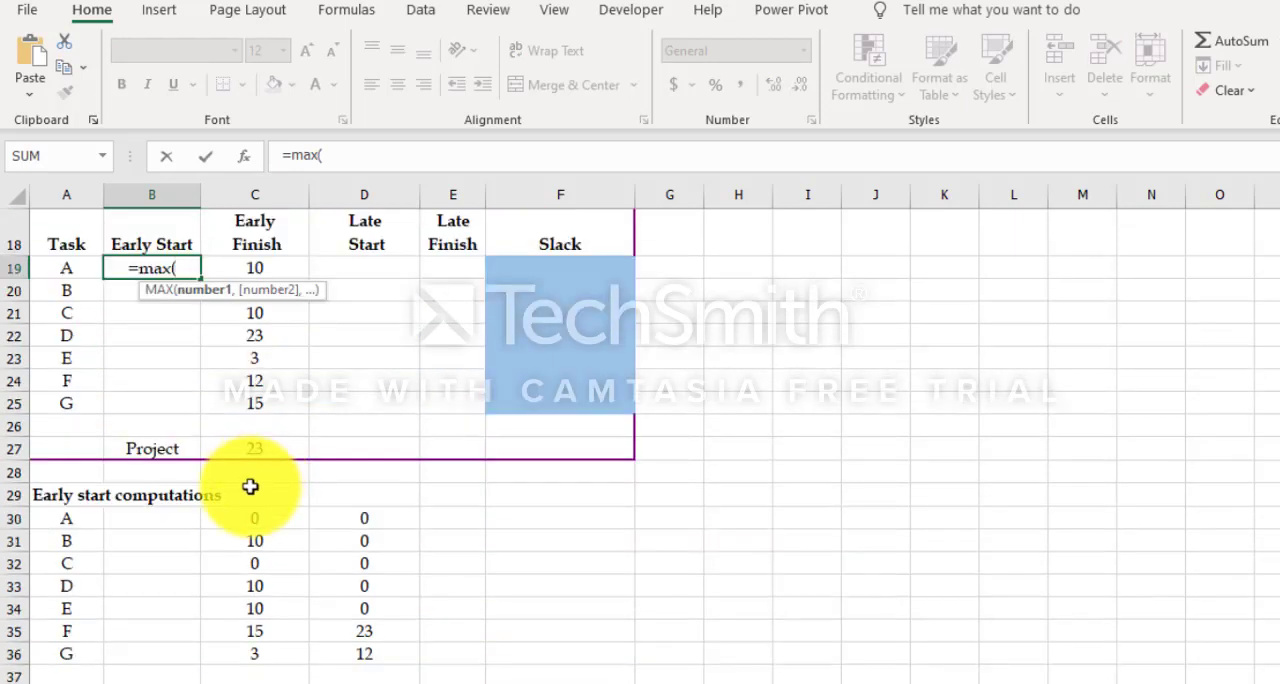
left_click_drag(246, 516, 357, 513)
left_click(416, 150)
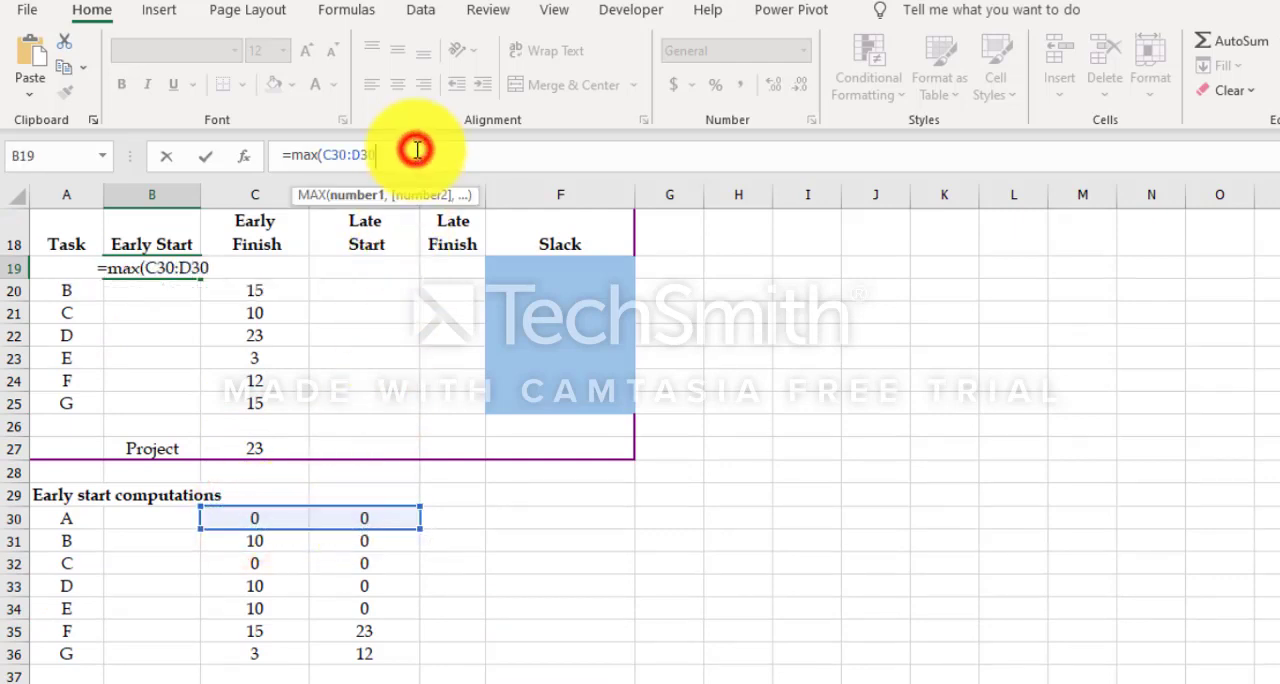
type(")")
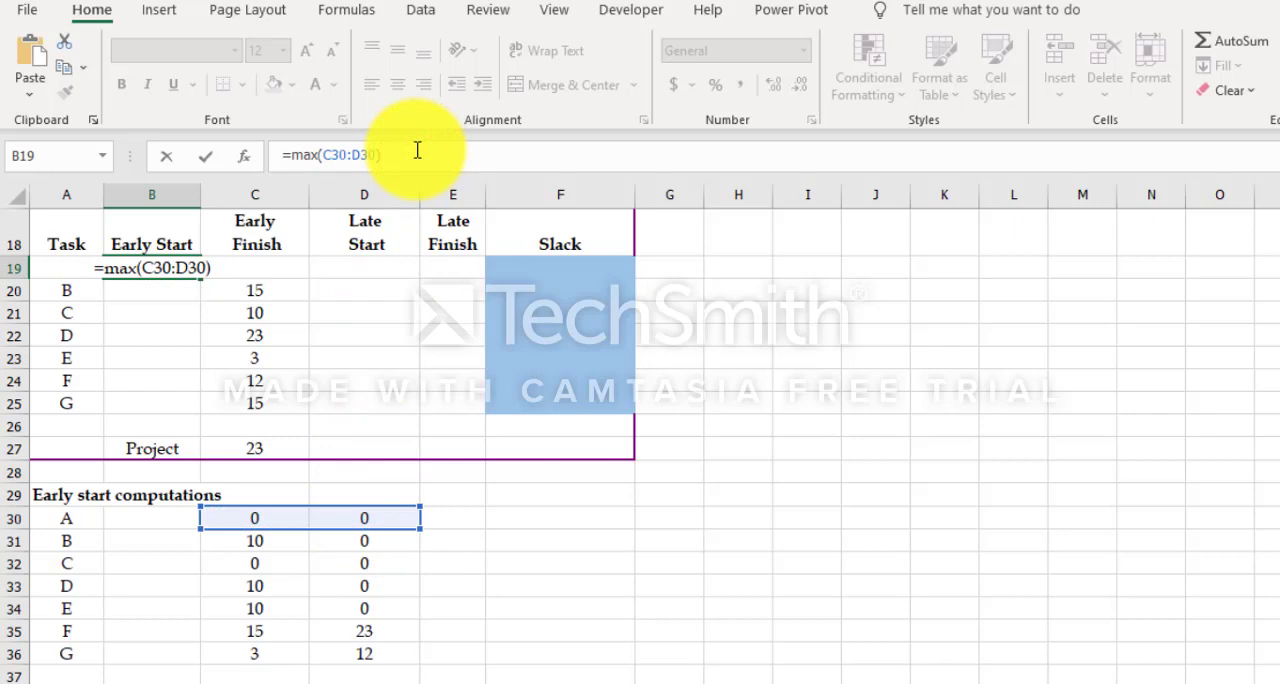
key("Return")
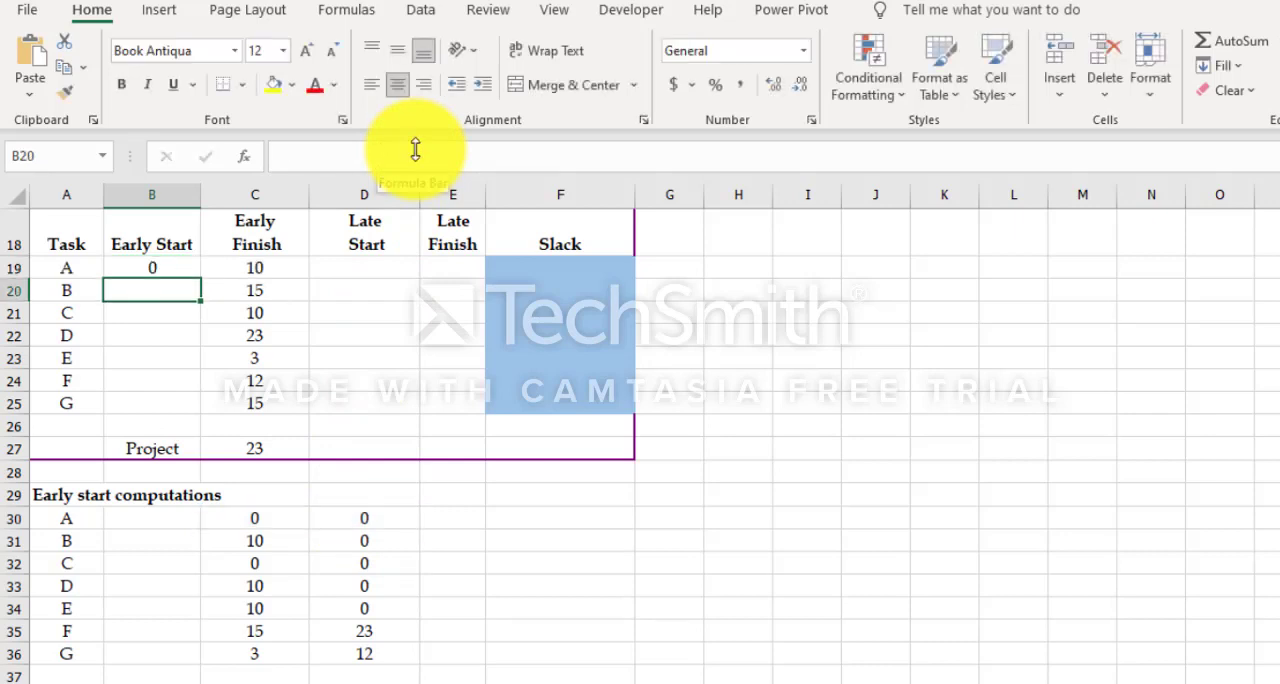
left_click(185, 267)
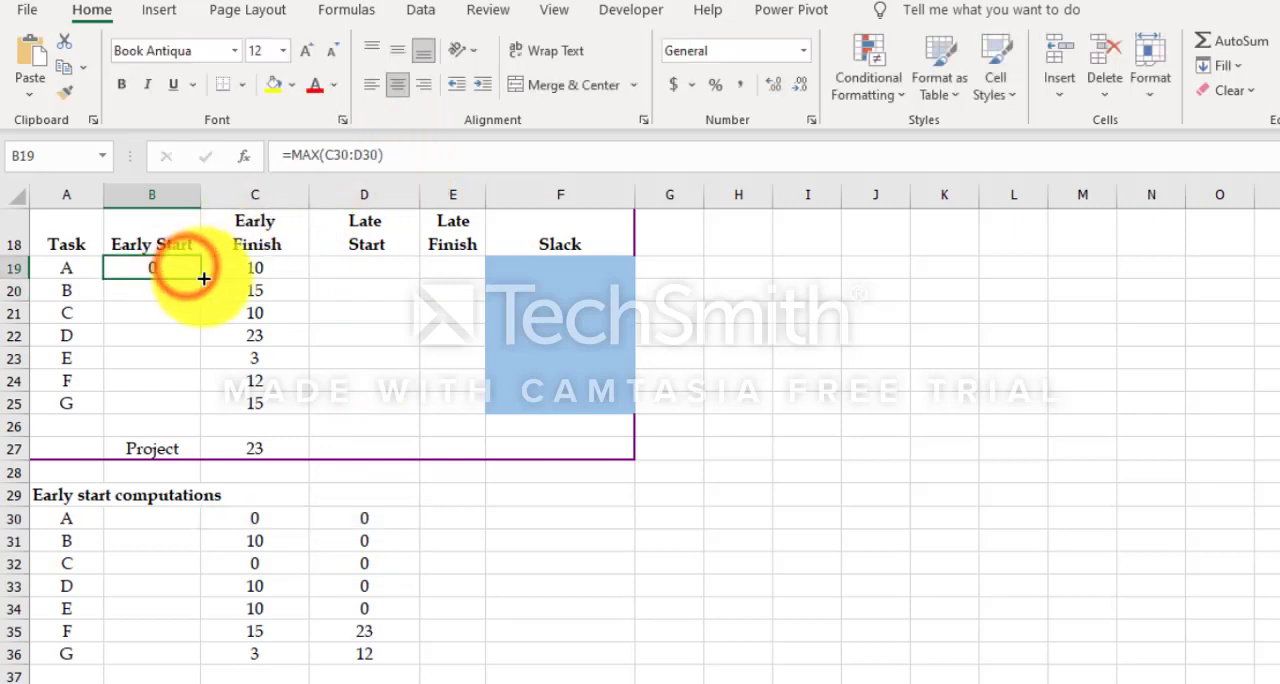
left_click_drag(203, 278, 195, 422)
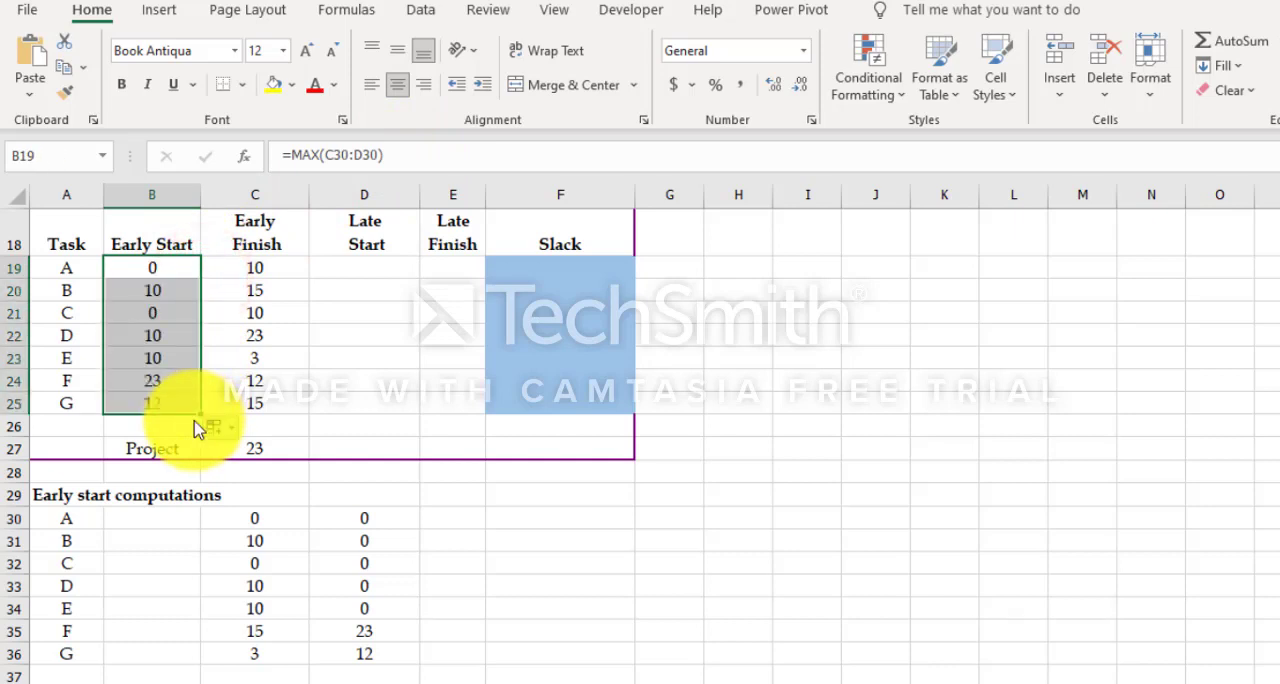
Step: Replace task A's early finish in C19 with =B19+B8 and copy the formula down to C25
left_click(274, 265)
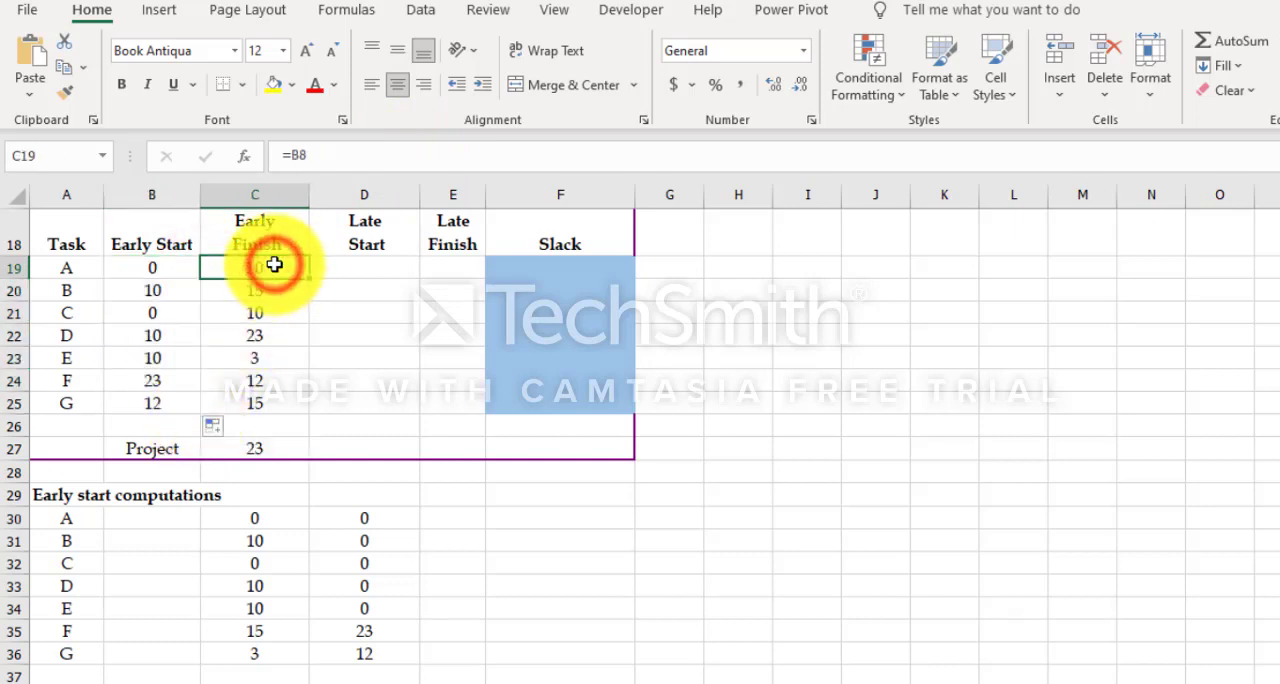
type("=")
key("Left")
type("+")
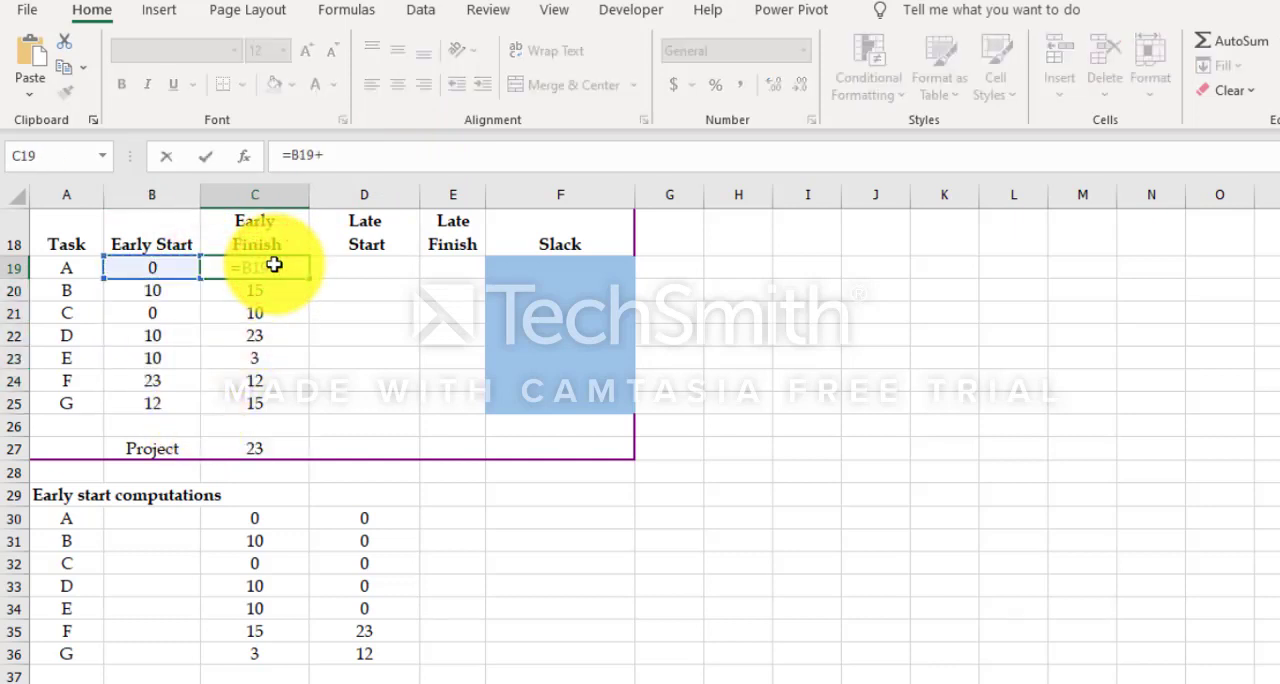
scroll(135, 321, "up", 2)
scroll(135, 321, "up", 3)
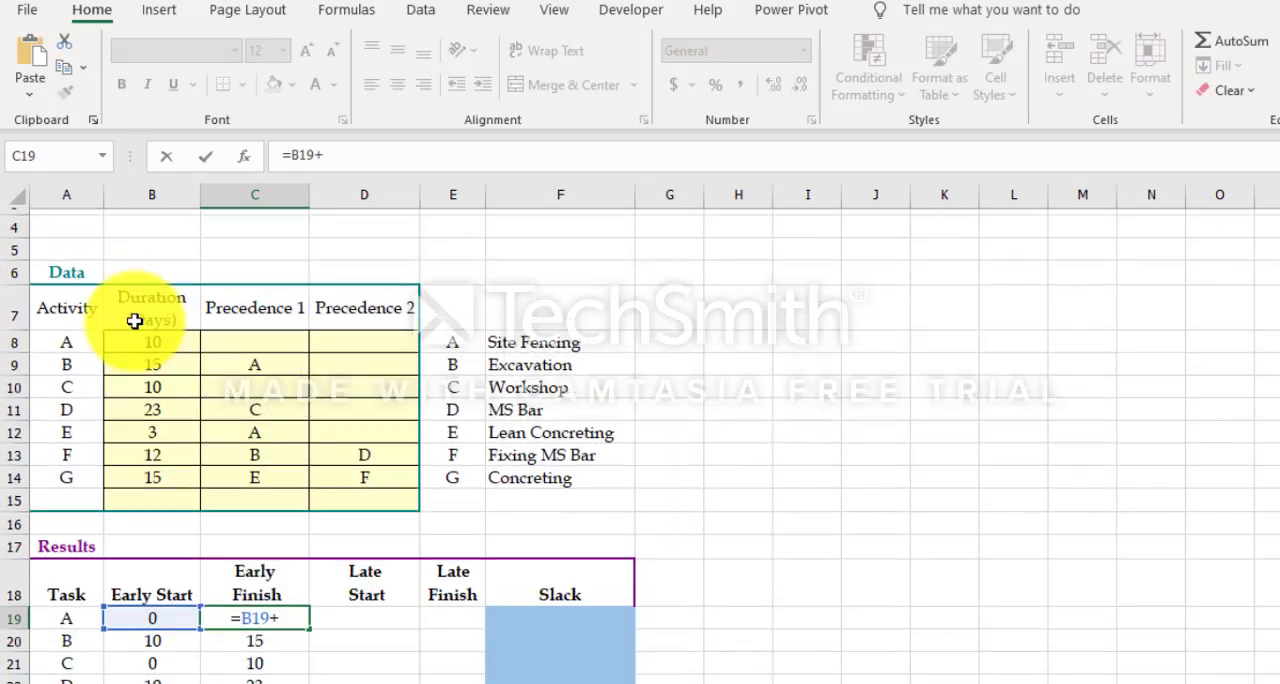
left_click(149, 361)
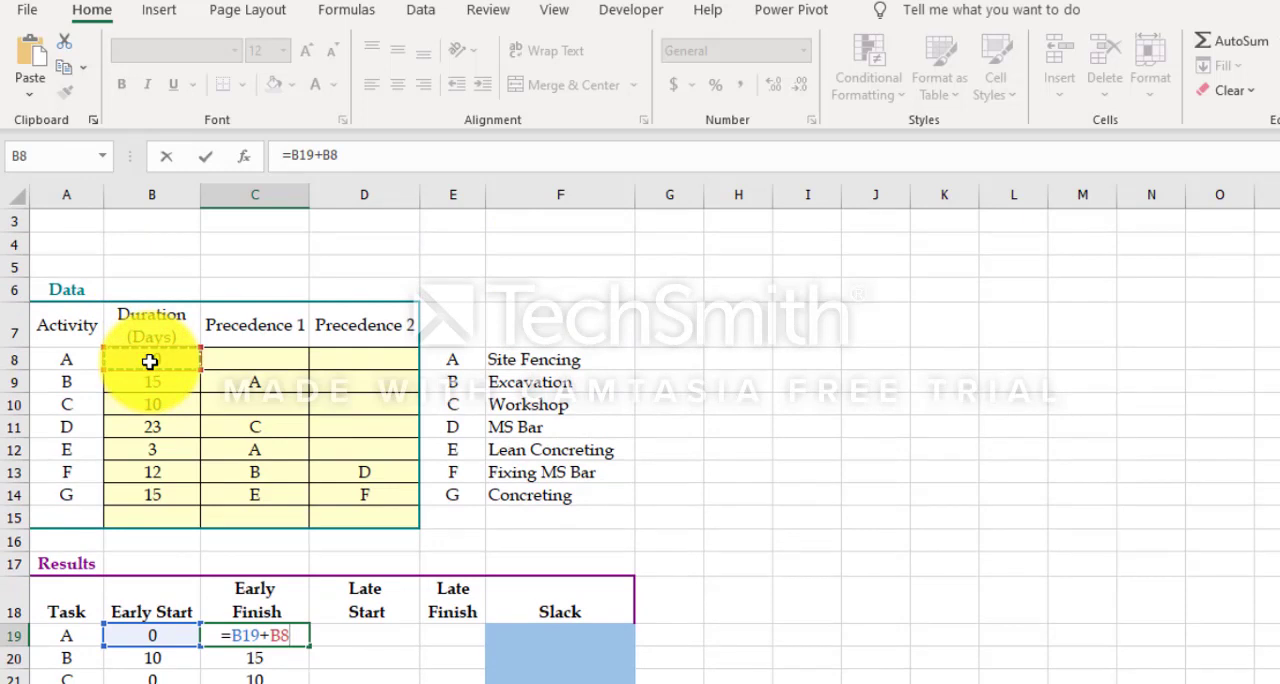
key("Return")
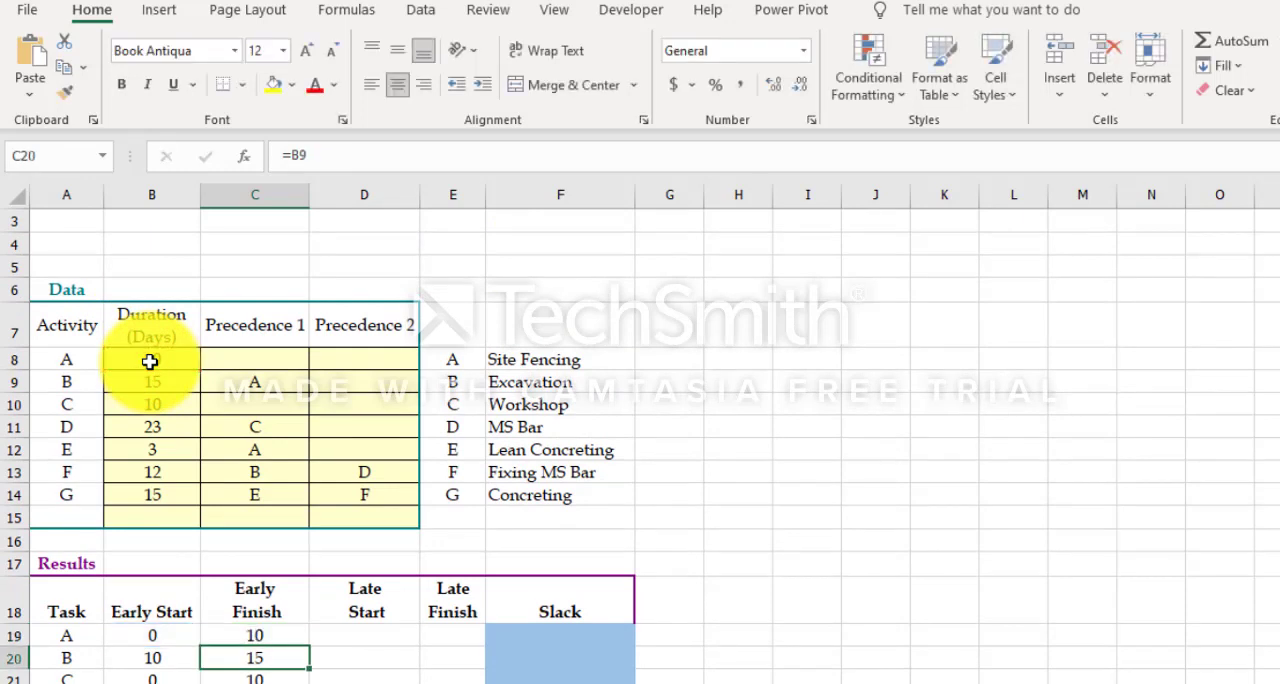
scroll(170, 380, "down", 2)
left_click(288, 480)
left_click_drag(310, 485, 314, 610)
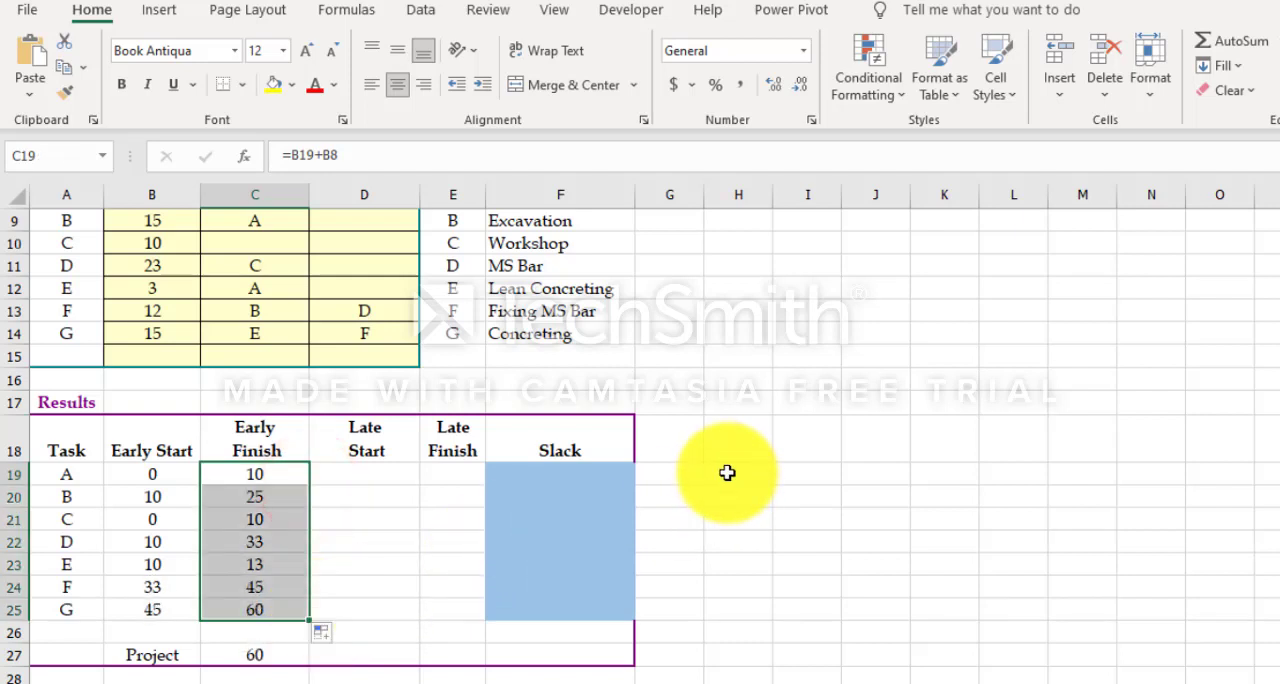
Step: Enter =min(B41:B47) in B49 below the Late finish computations and copy it across to H49
scroll(834, 440, "down", 3)
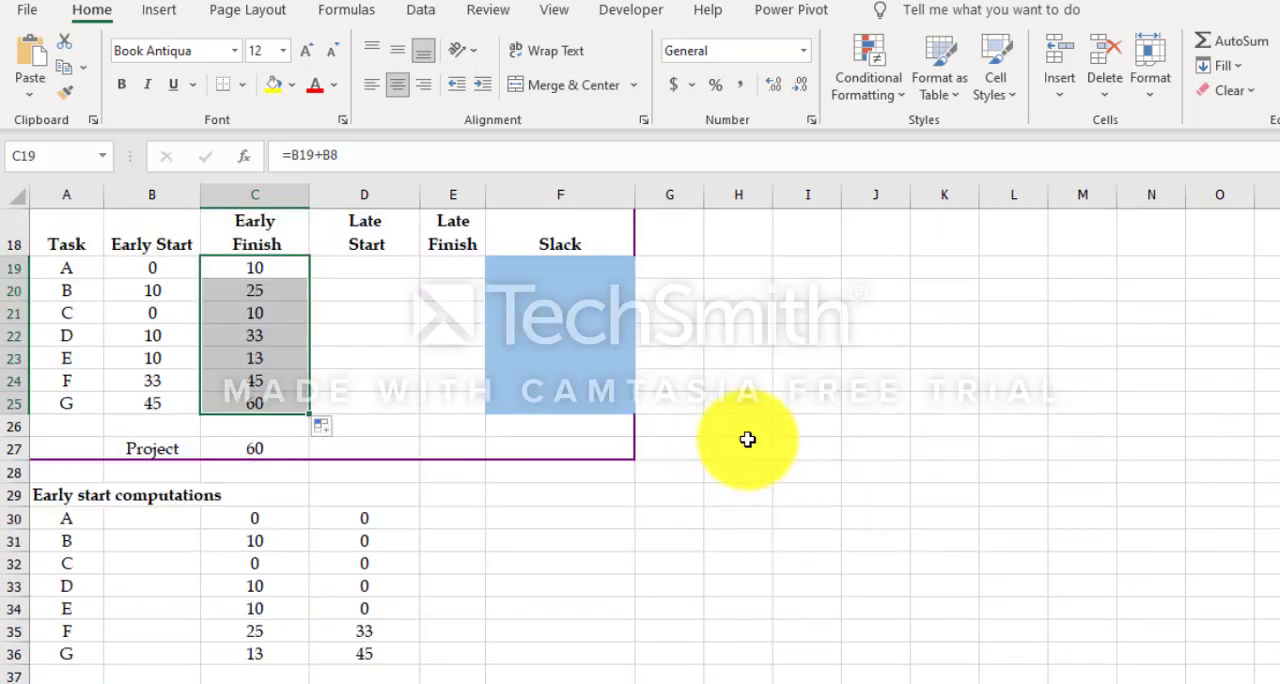
scroll(737, 437, "down", 5)
left_click(150, 585)
type("=mi")
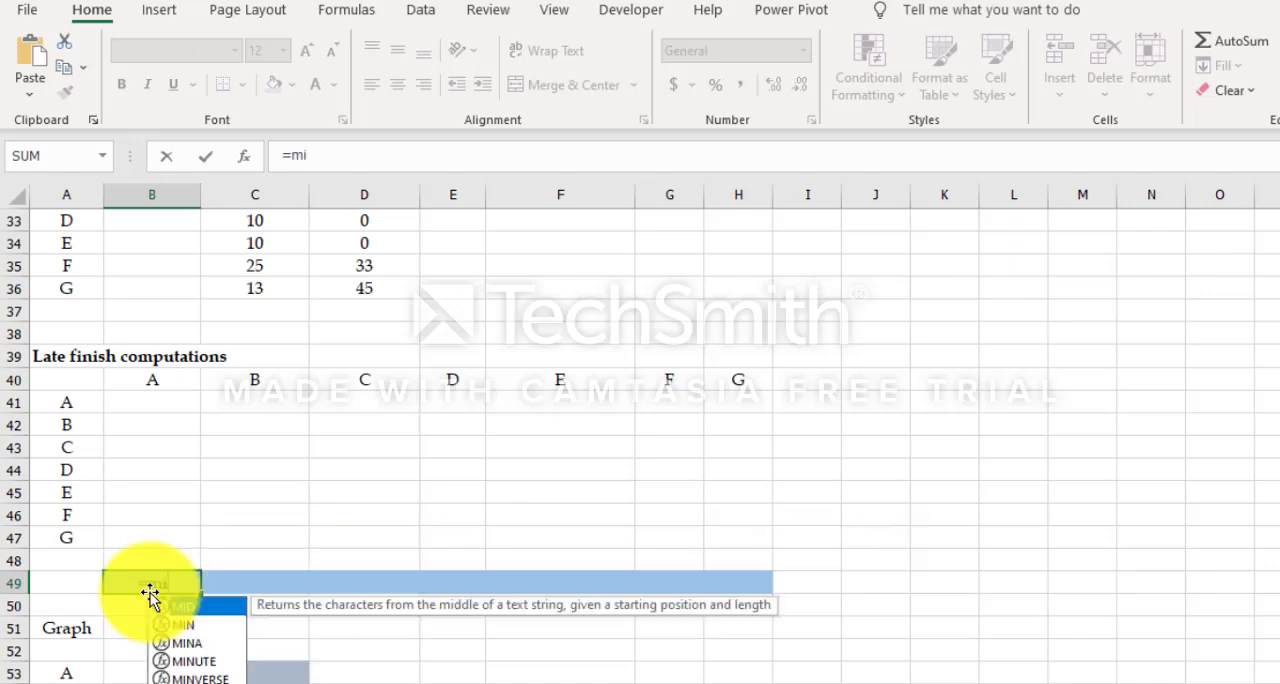
type("n(")
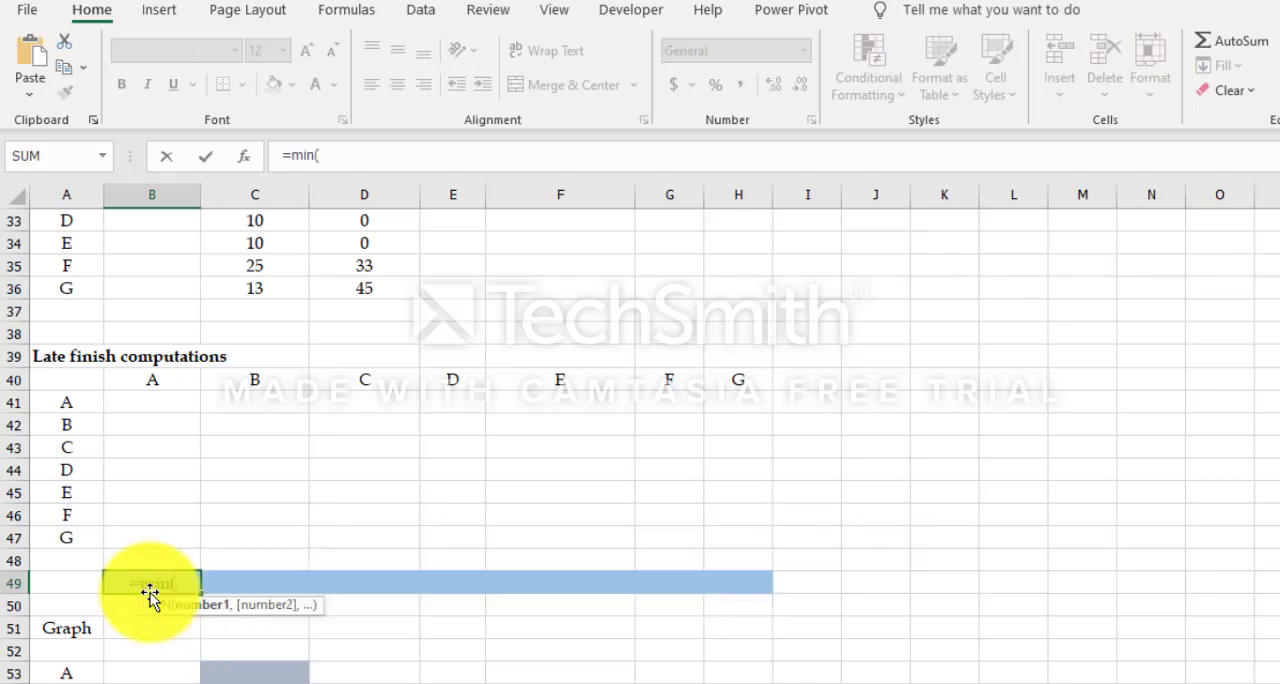
left_click_drag(150, 402, 151, 540)
type(")")
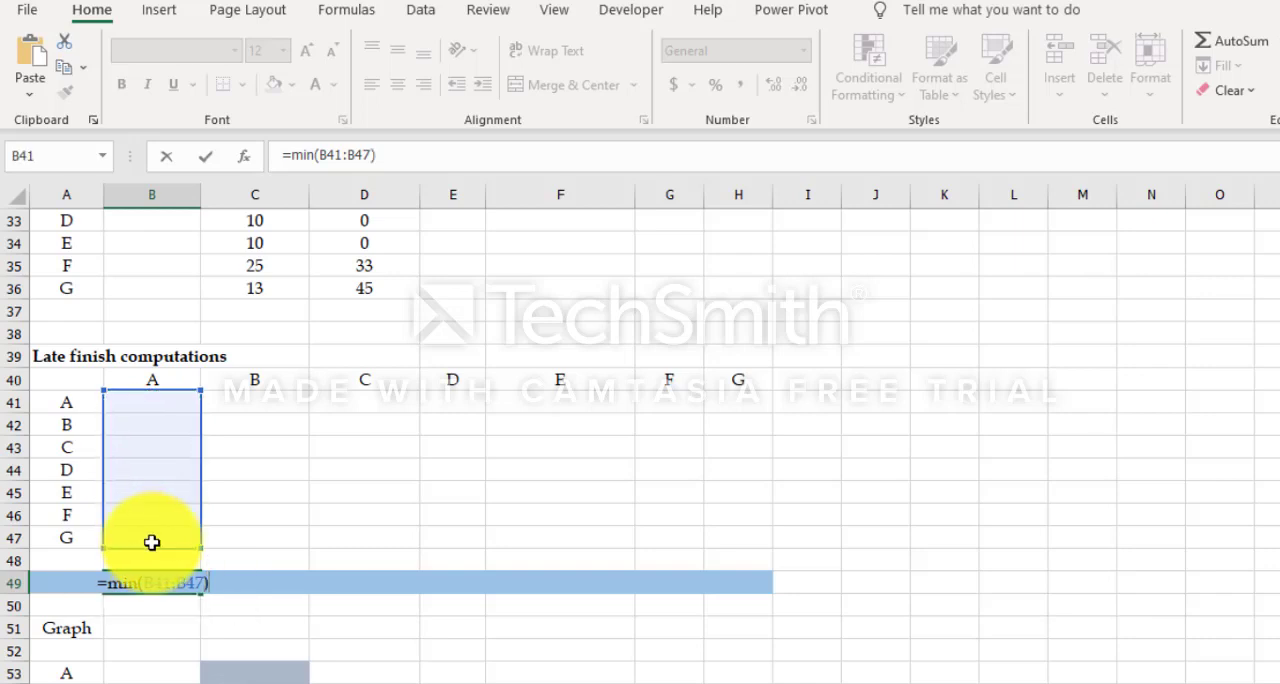
key("Return")
left_click(175, 563)
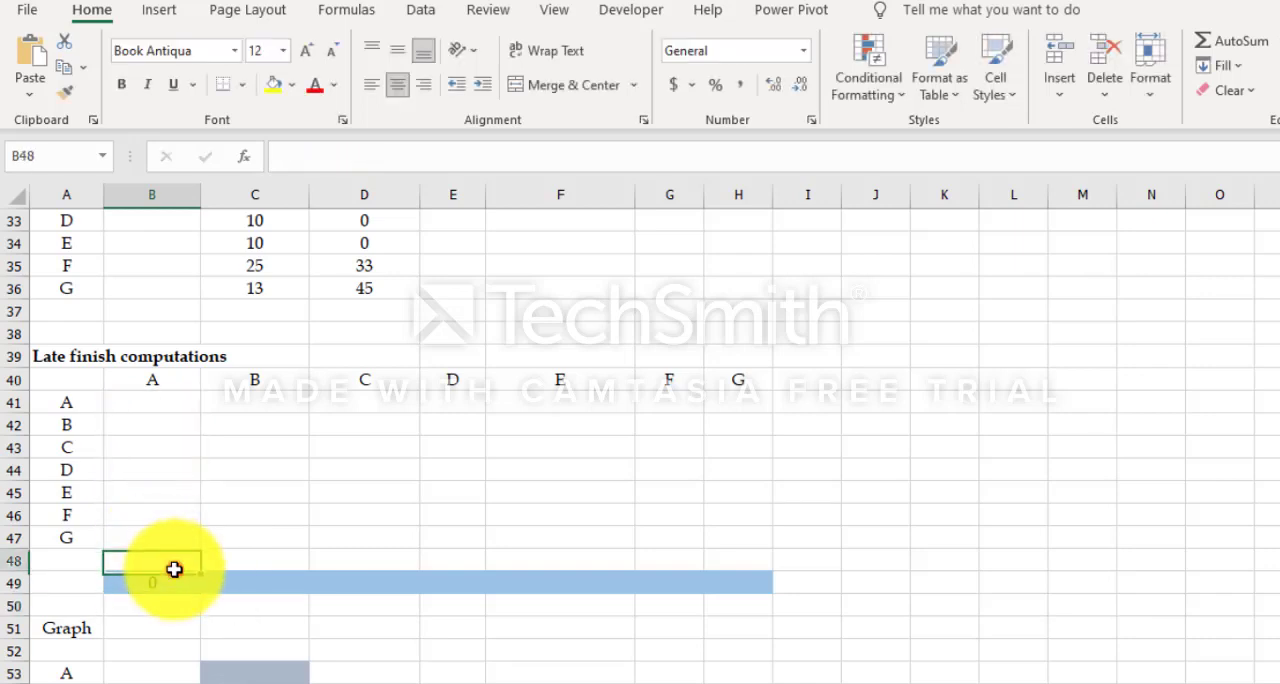
left_click(195, 588)
left_click_drag(200, 592, 758, 597)
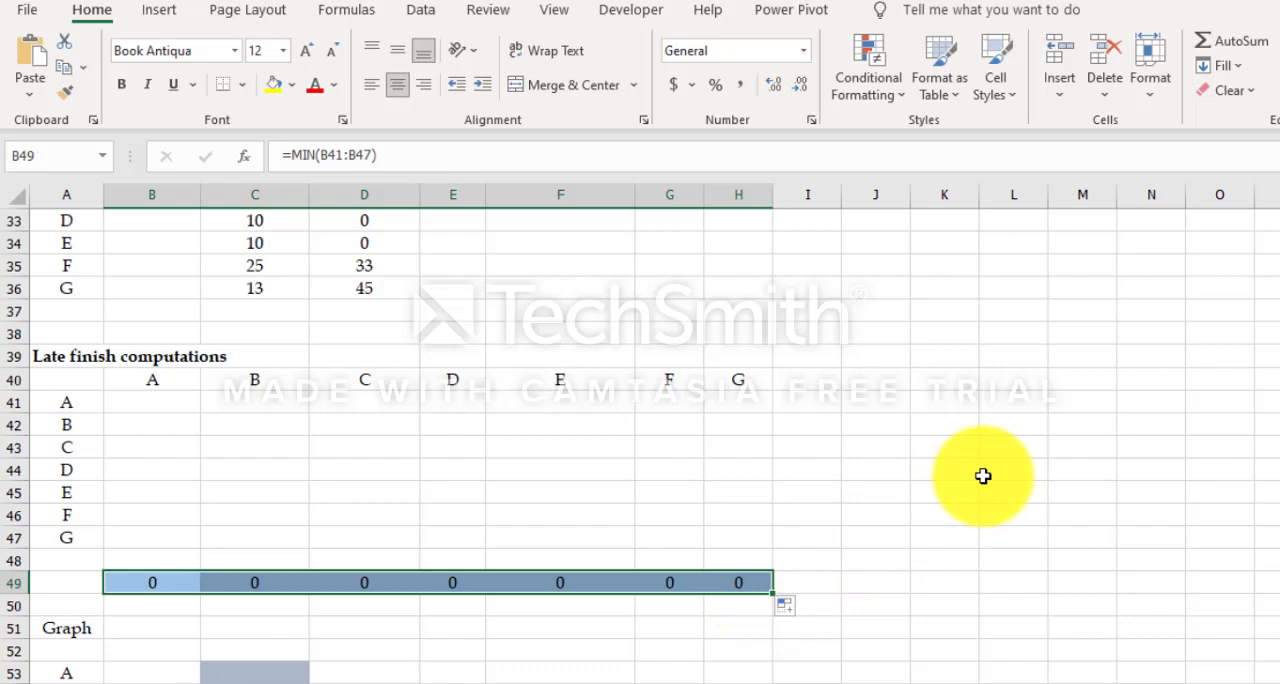
Step: Link task A's late finish in E19 to the column A minimum with =B49
scroll(983, 476, "up", 1)
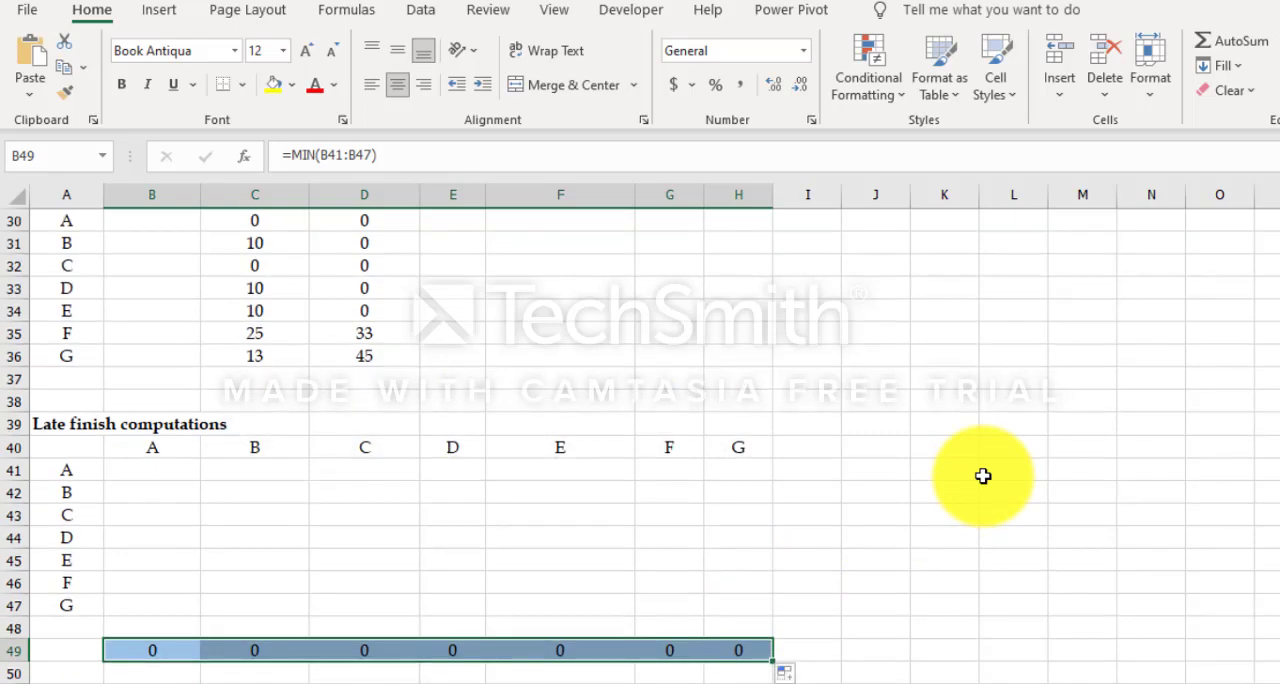
type("=")
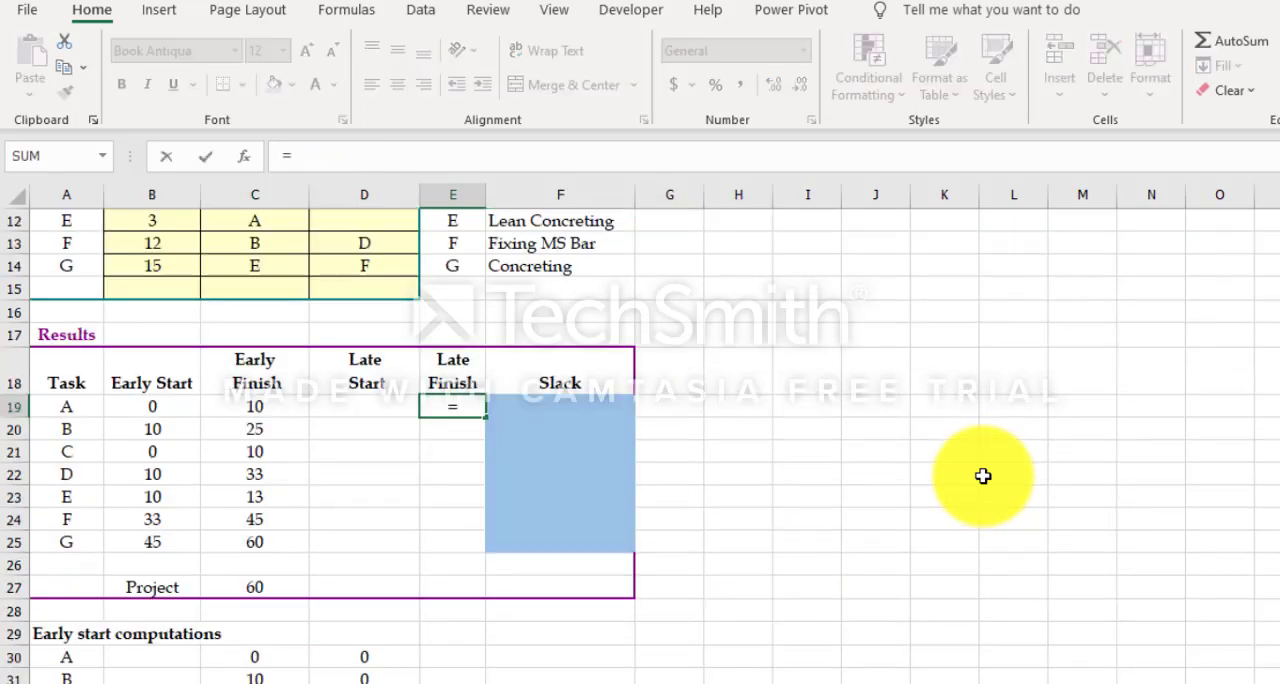
scroll(983, 476, "down", 6)
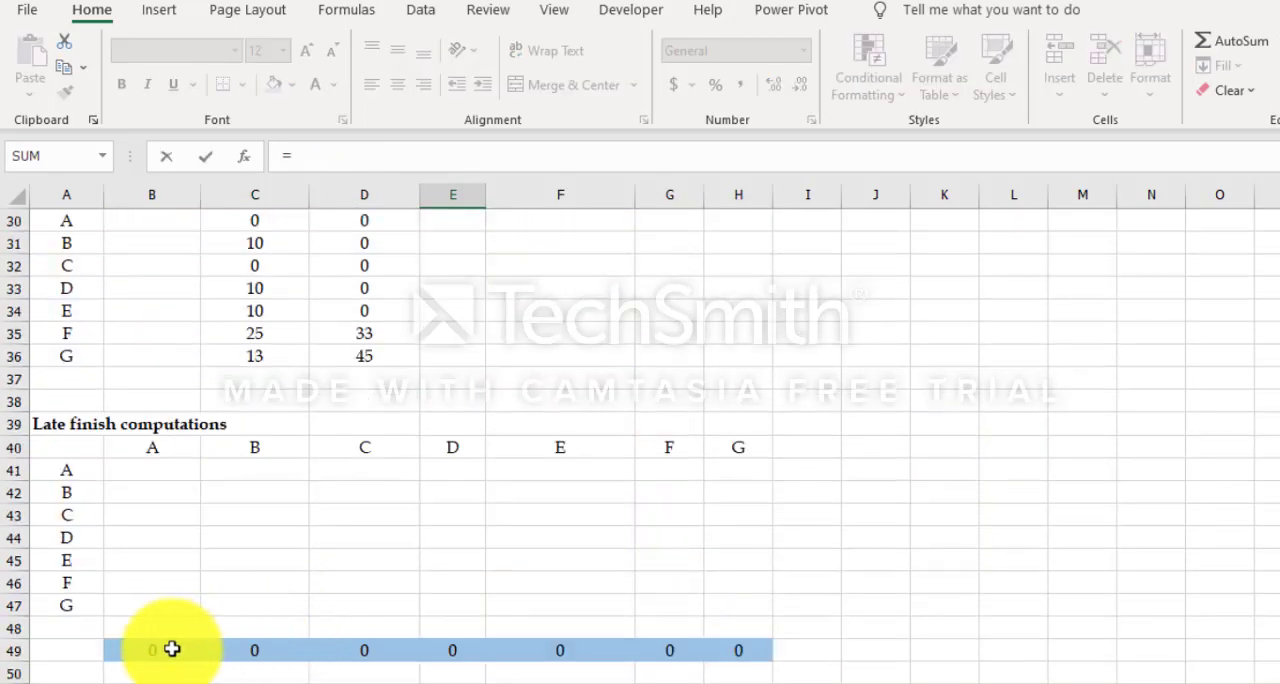
left_click(165, 650)
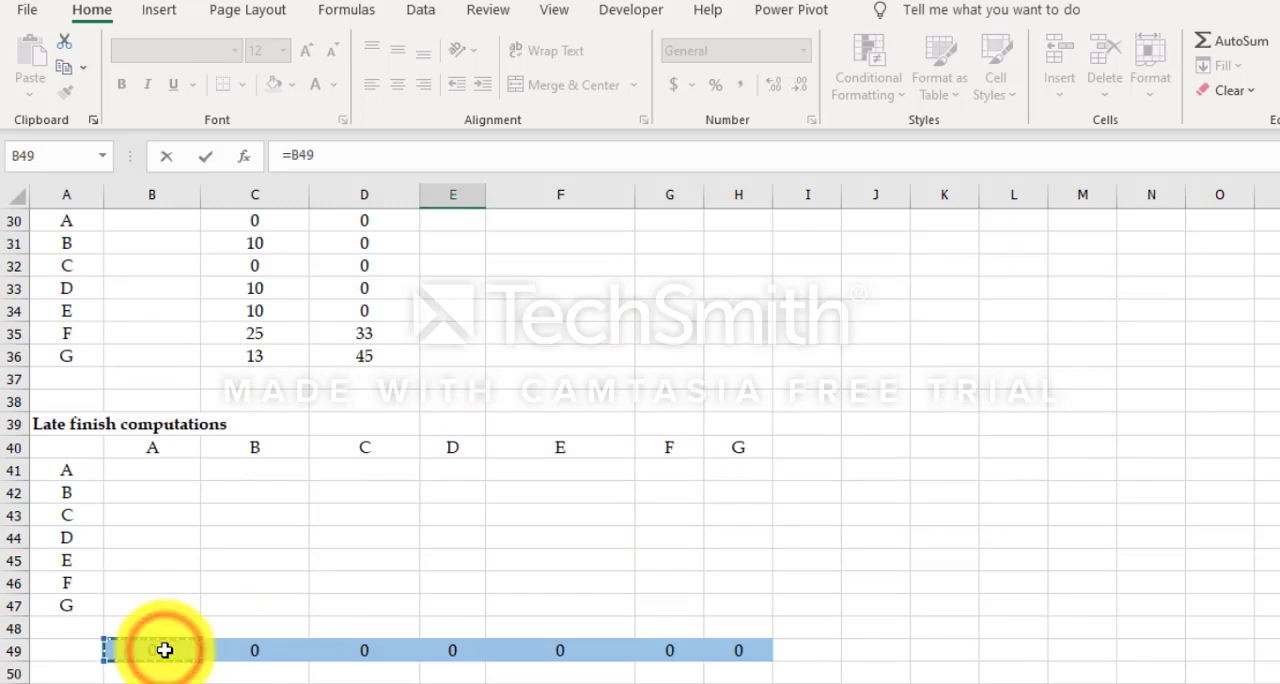
key("Return")
Step: Link task B's late finish in E20 to its minimum in the Late finish computations, cell C49
scroll(424, 297, "up", 1)
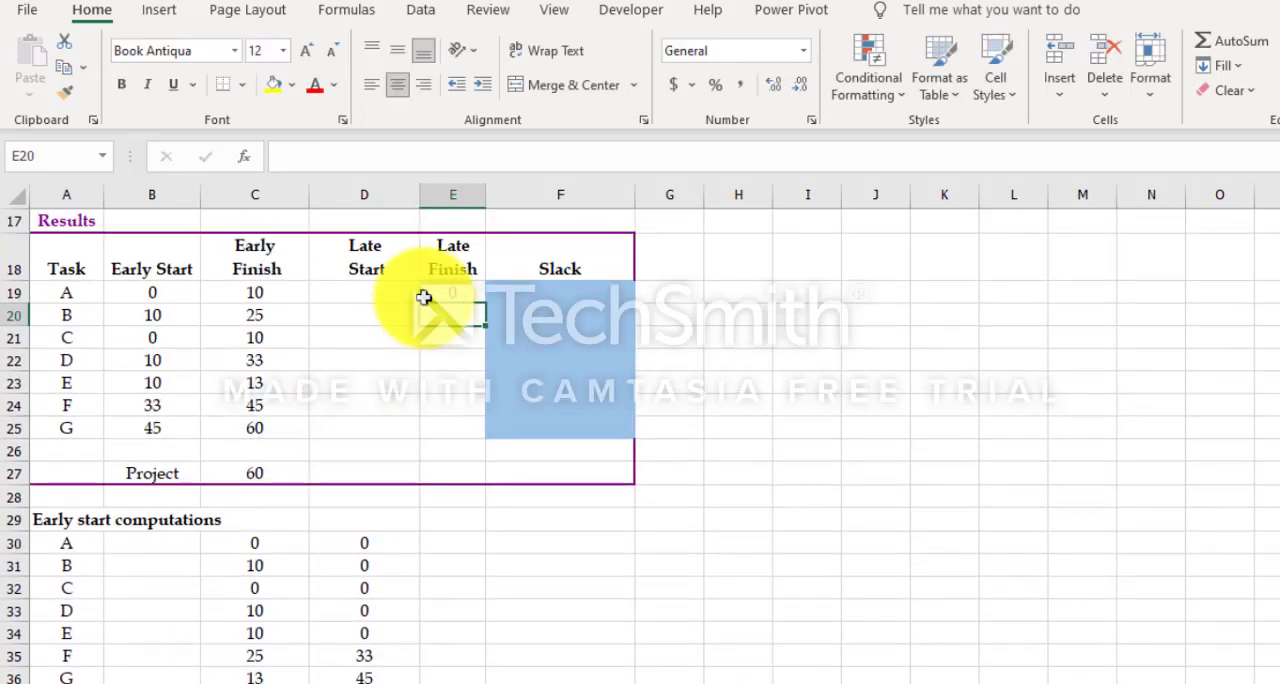
type("=")
scroll(424, 297, "down", 4)
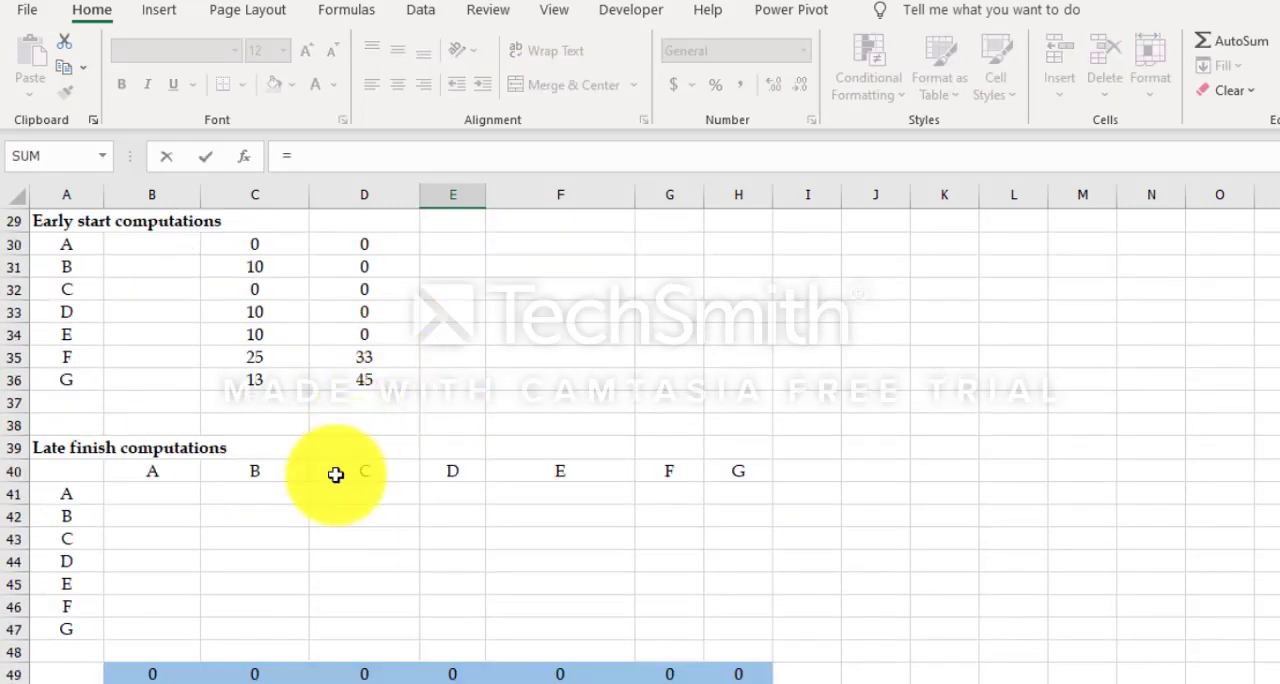
left_click(234, 674)
key("Return")
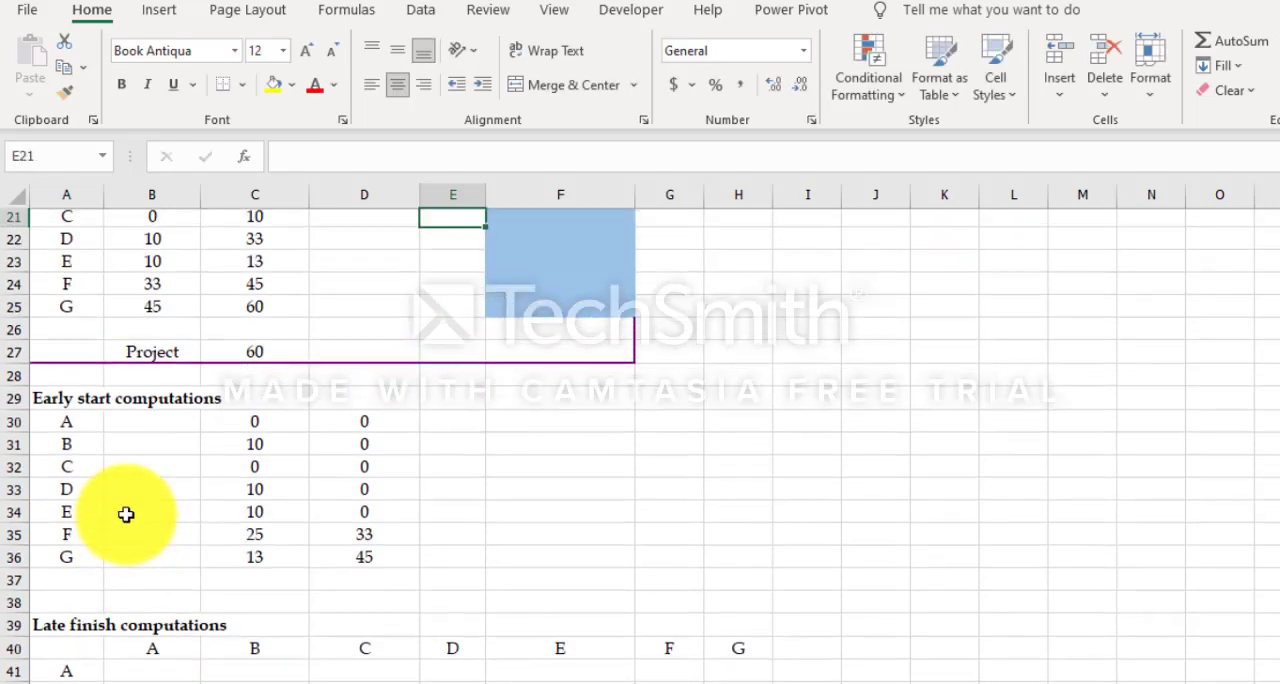
Step: Link task C's late finish in E21 to its minimum in the Late finish computations, cell D49
scroll(400, 515, "up", 4)
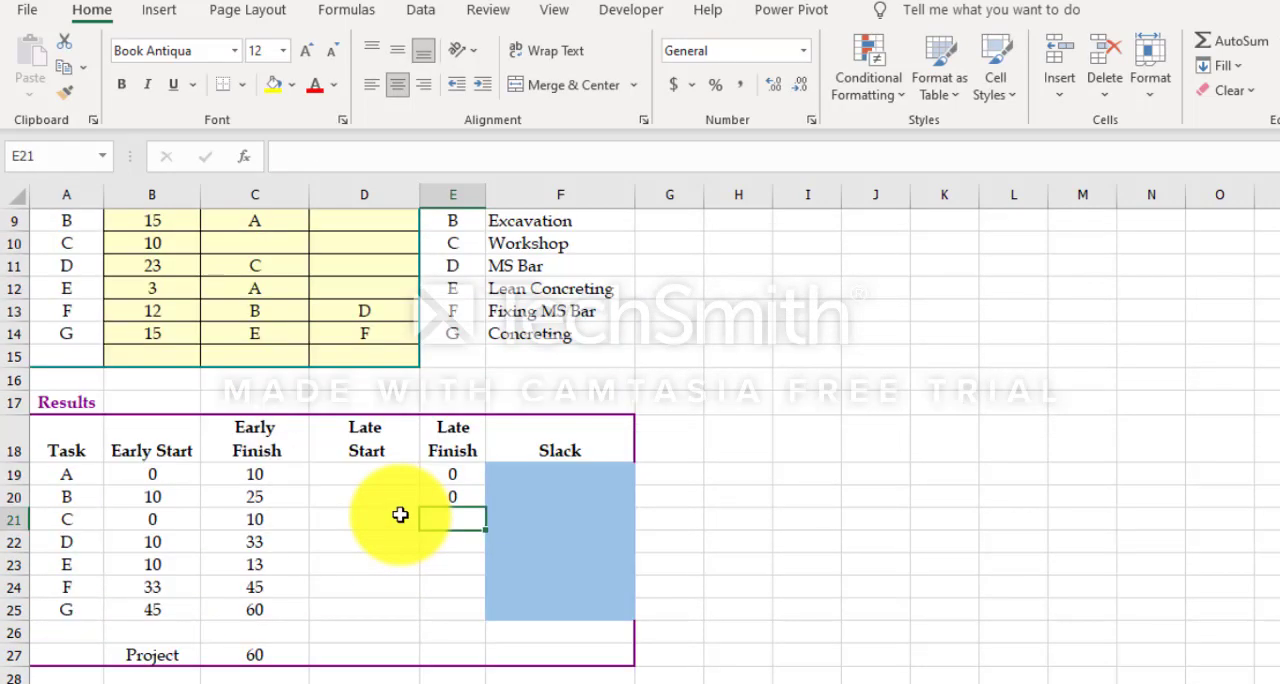
type("=")
scroll(395, 525, "down", 8)
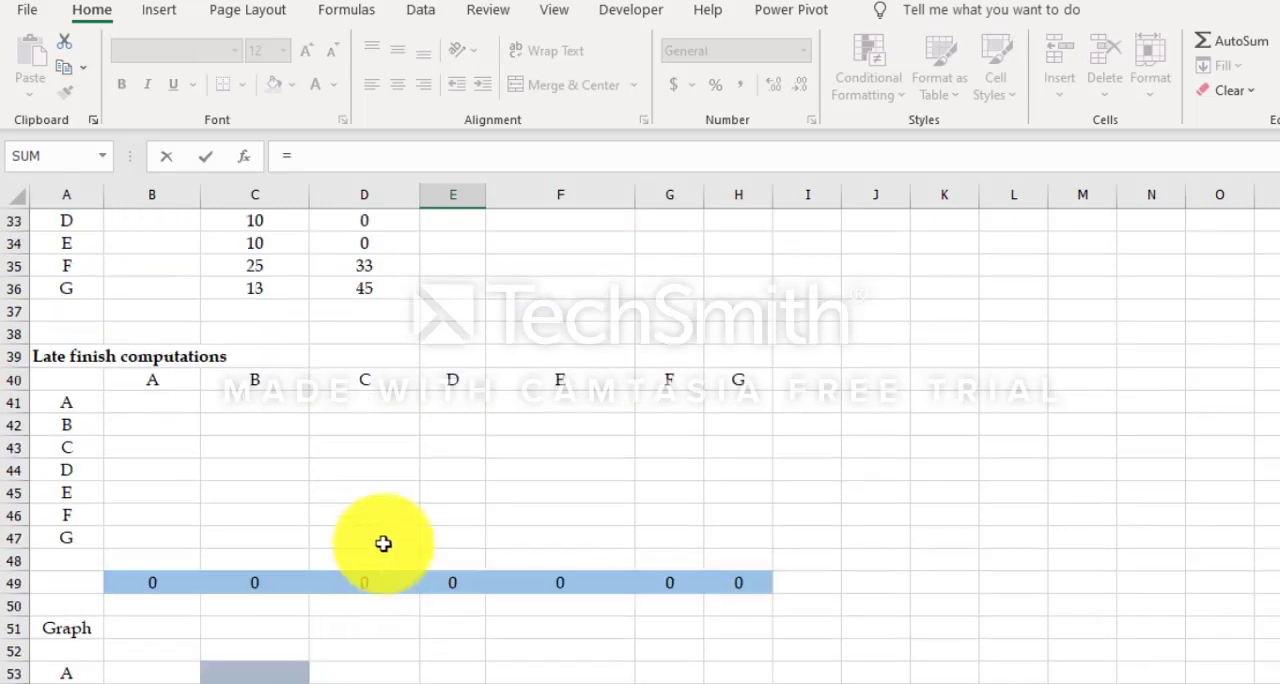
left_click(362, 581)
key("Return")
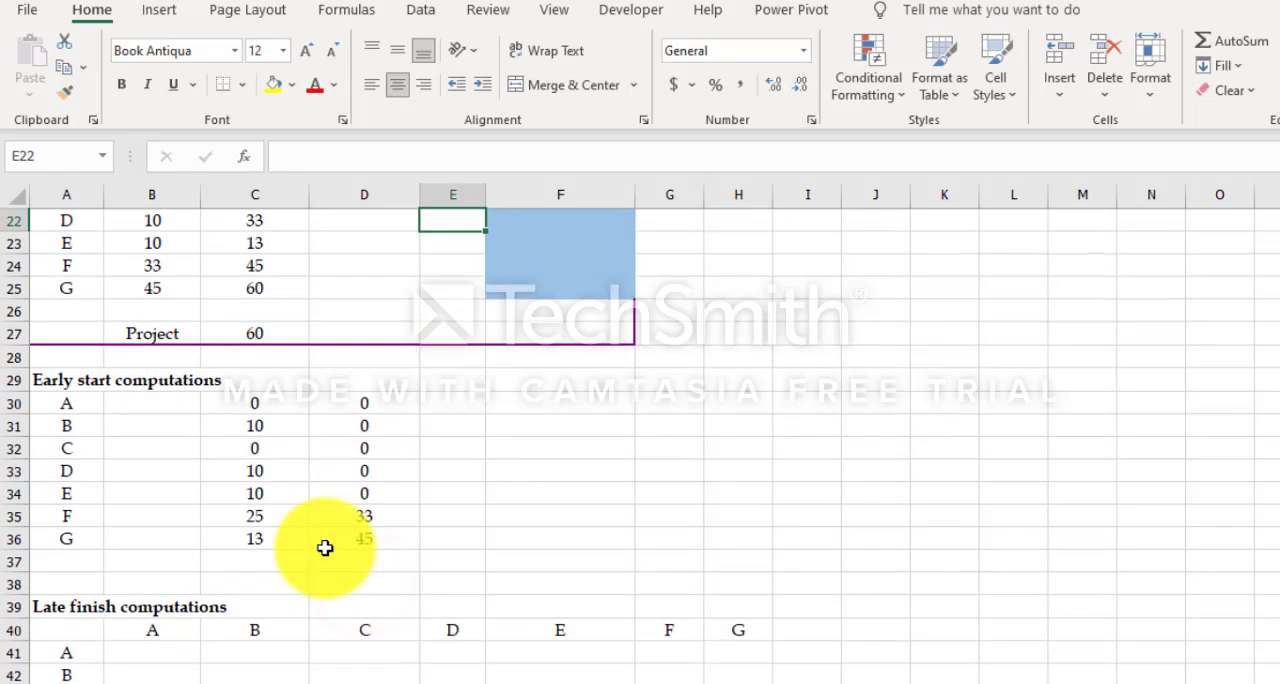
Step: Link task D's late finish in E22 to its minimum with =E49
scroll(325, 547, "up", 2)
type("=")
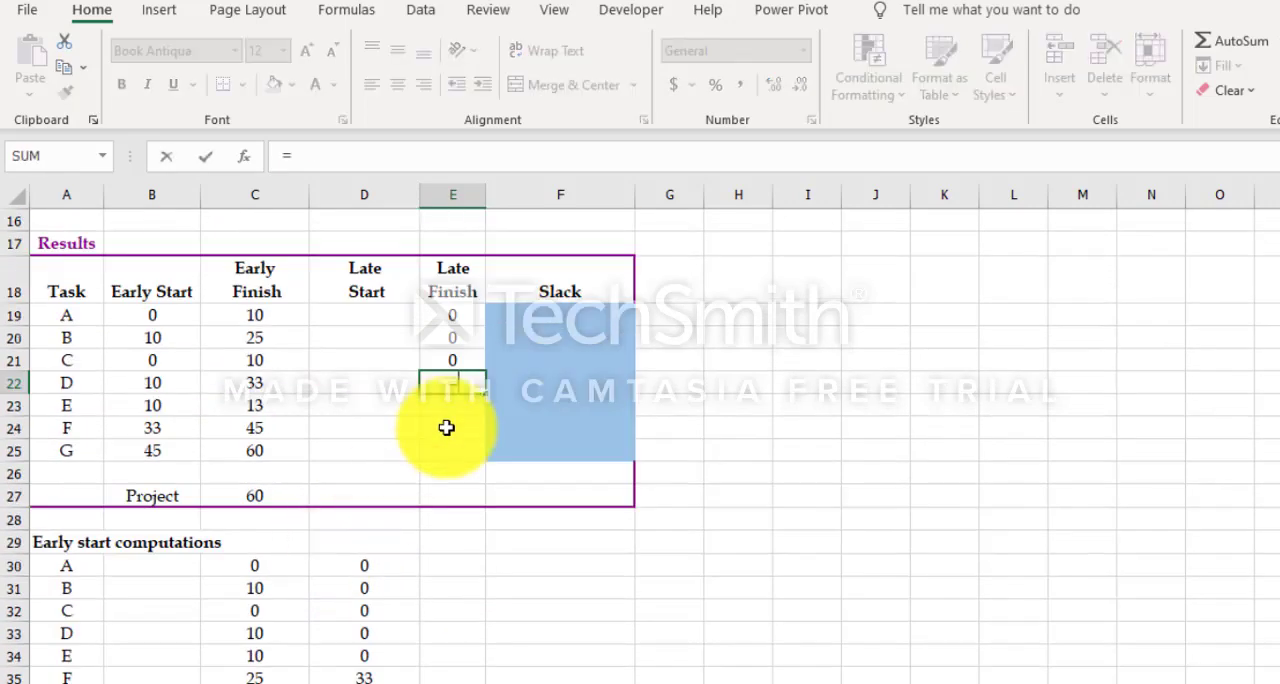
scroll(446, 427, "down", 7)
left_click(467, 489)
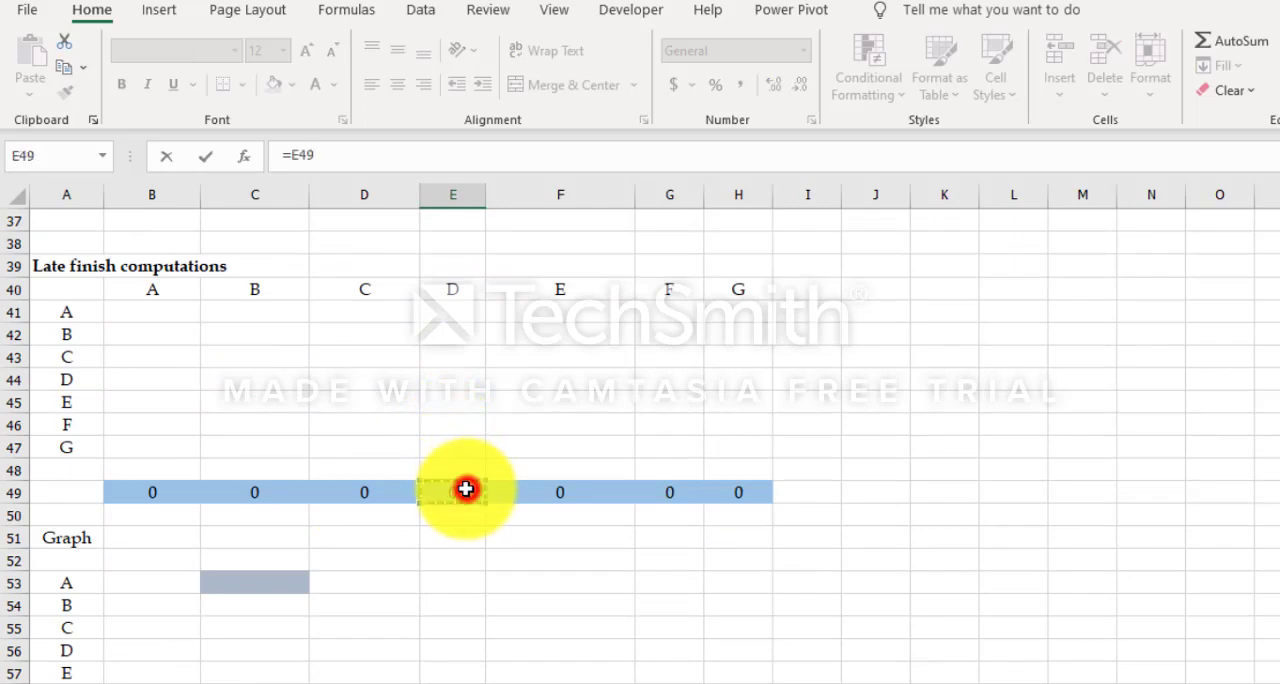
key("Return")
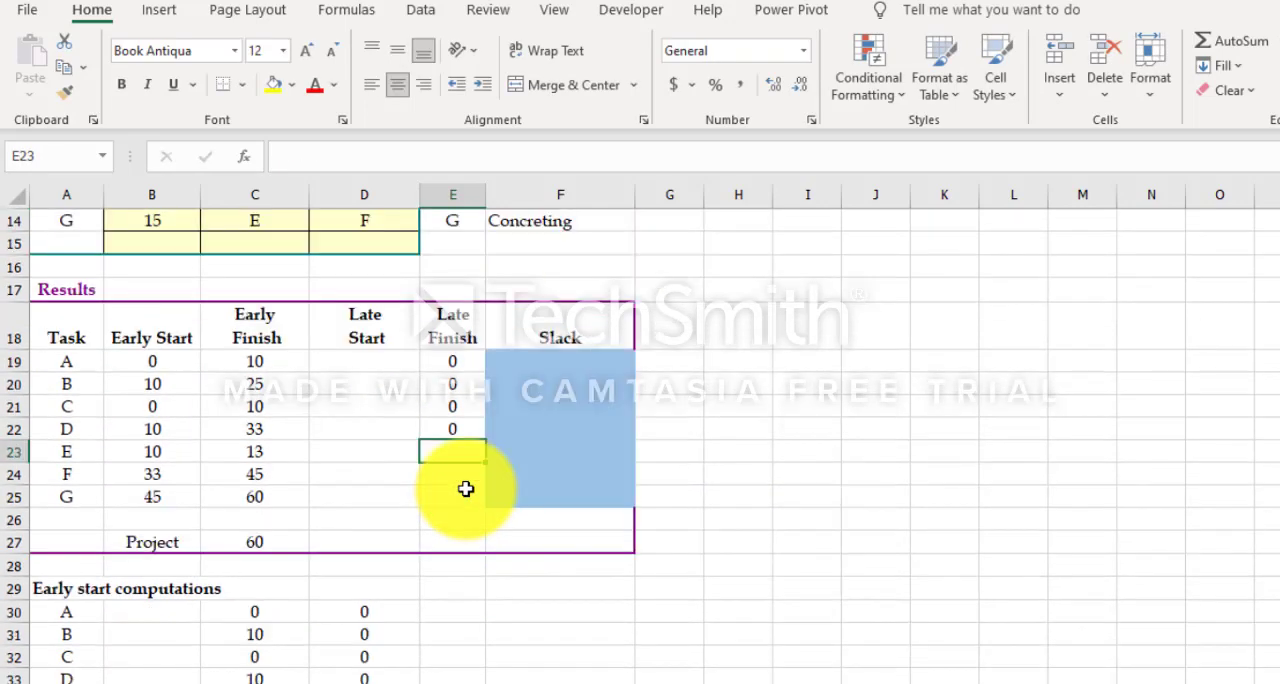
Step: Link task E's late finish in E23 to its minimum in the Late finish computations, cell F49
type("=")
scroll(466, 489, "down", 6)
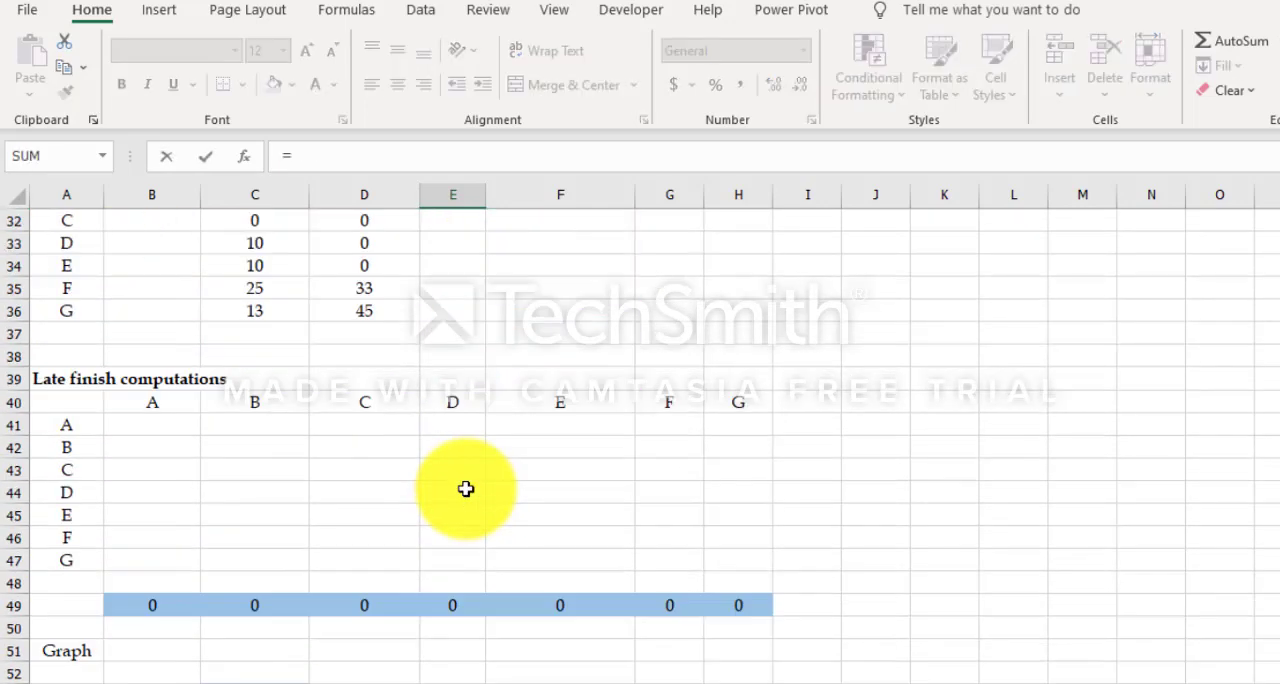
left_click(540, 603)
key("Return")
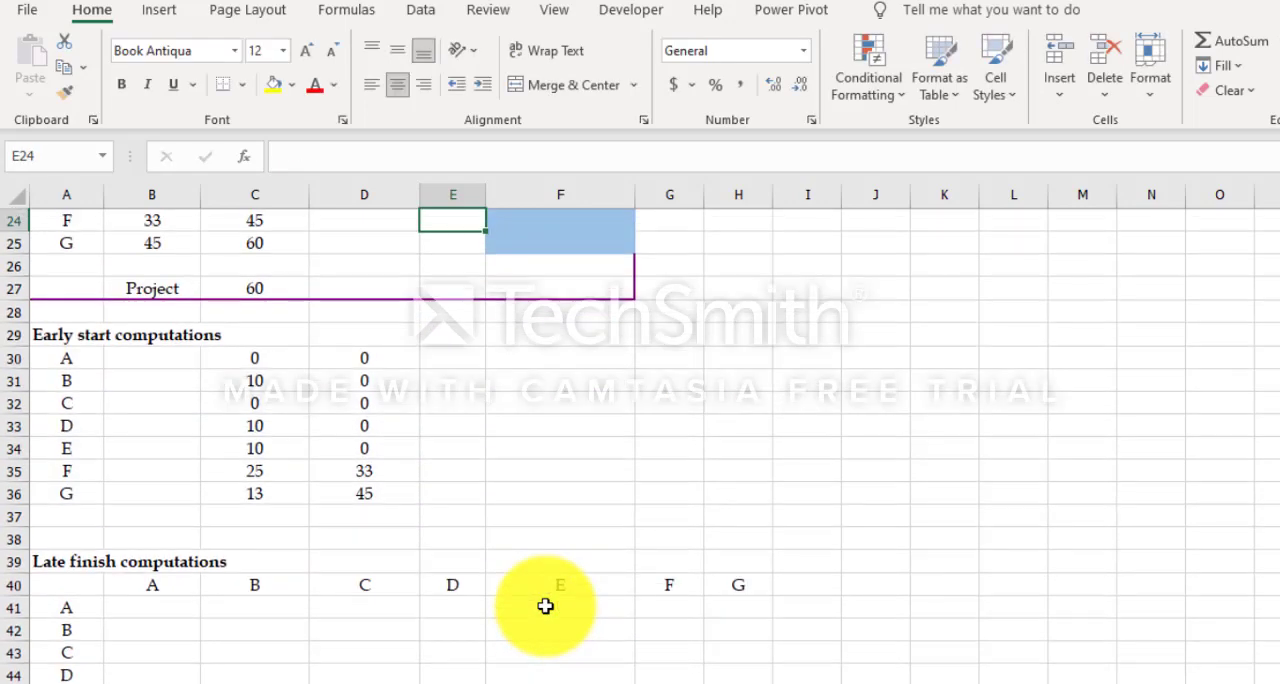
Step: Link task F's late finish in E24 to its minimum with =G49
scroll(543, 600, "up", 2)
type("=")
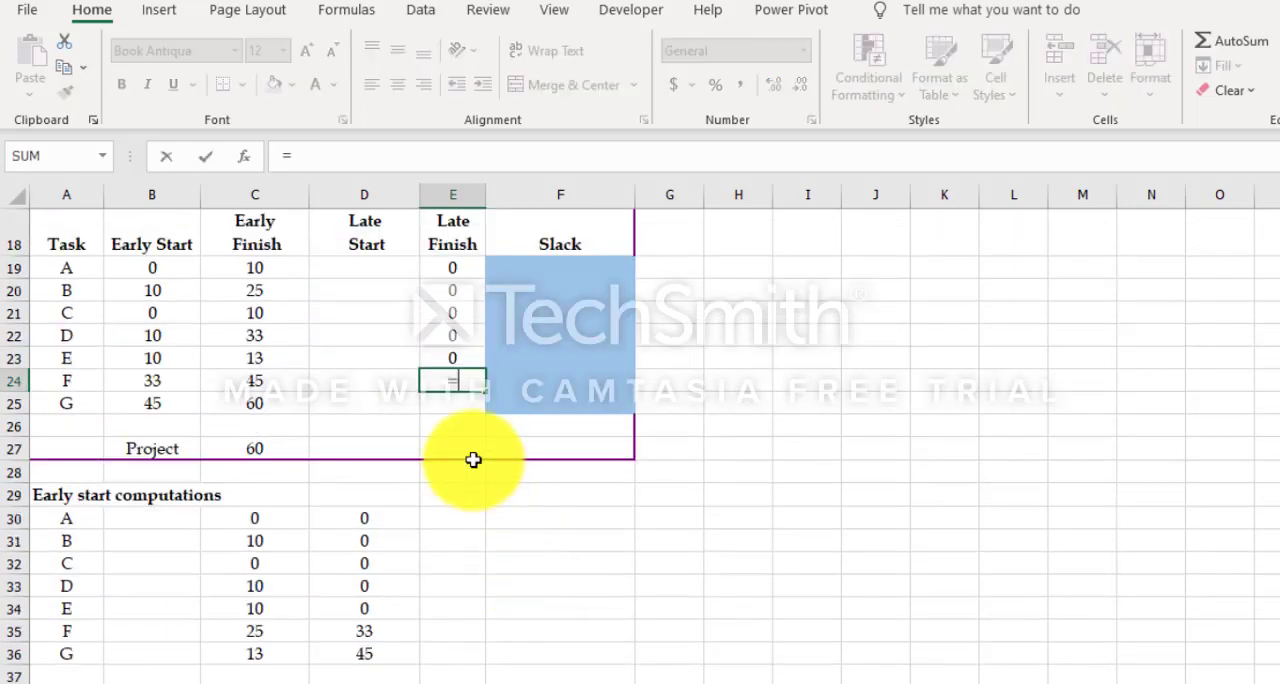
scroll(473, 459, "down", 4)
left_click(686, 648)
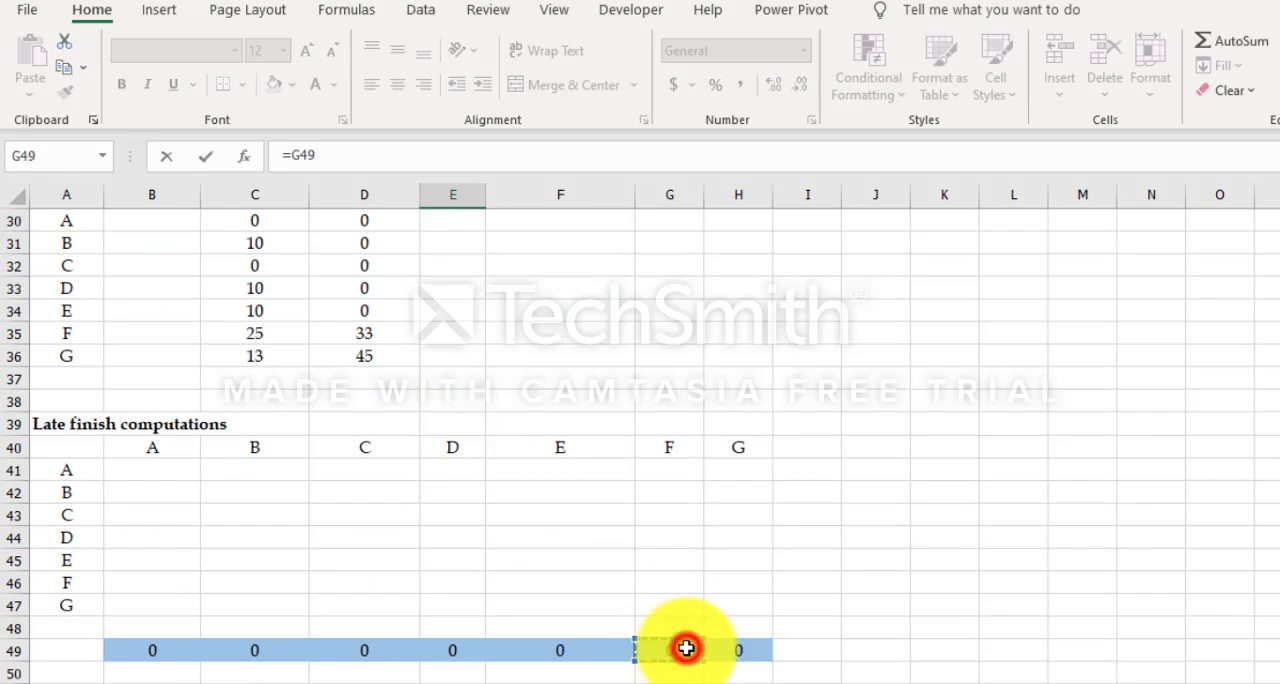
key("Return")
Step: Link task G's late finish in E25 to its minimum in the Late finish computations, cell H49
scroll(686, 648, "up", 3)
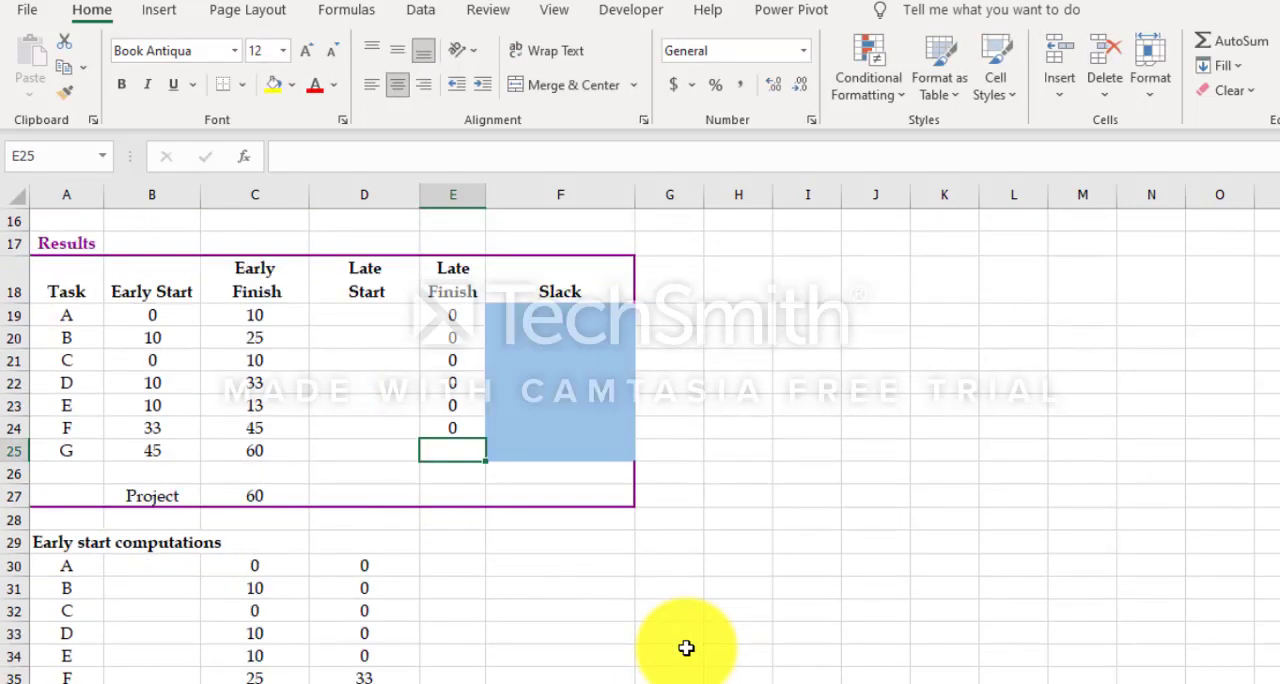
type("=")
scroll(686, 648, "down", 4)
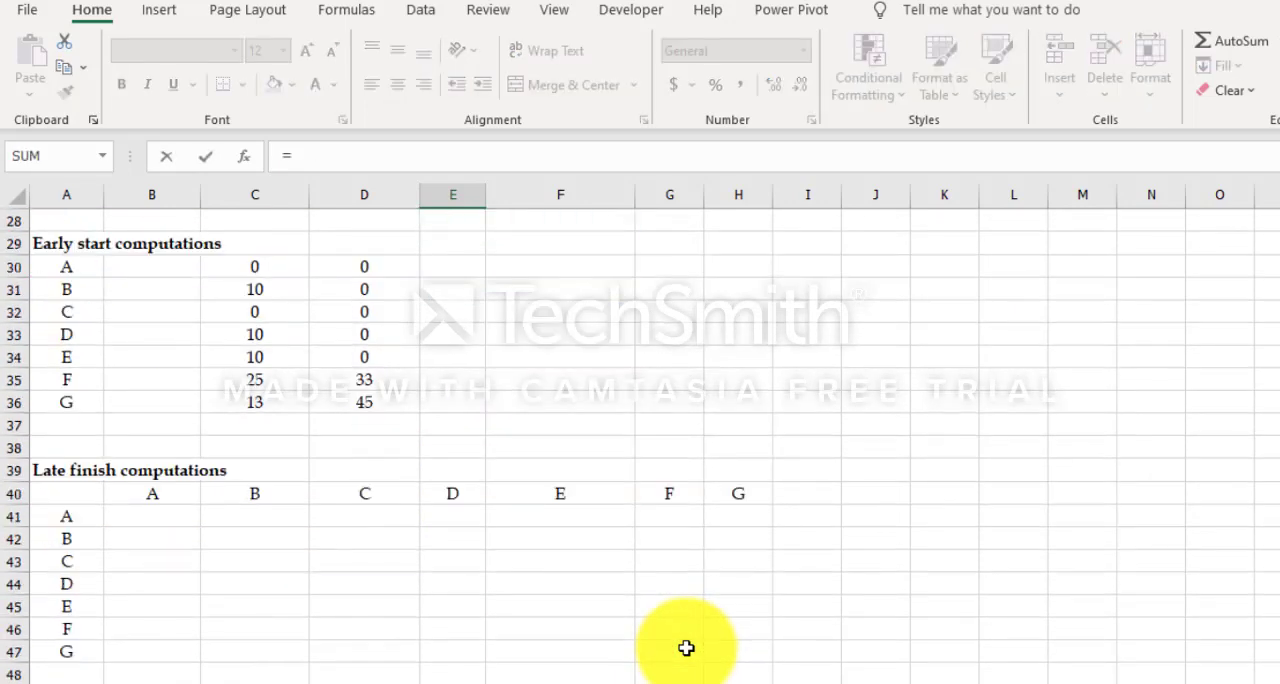
scroll(686, 648, "down", 3)
left_click(748, 497)
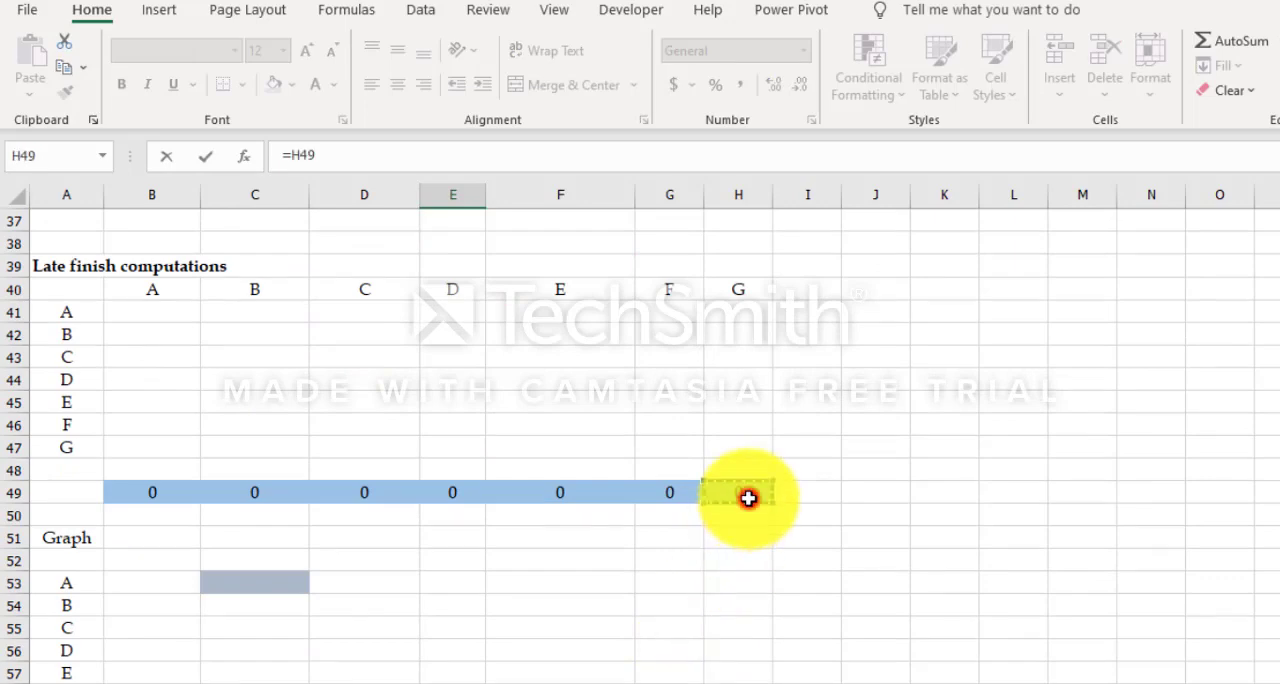
key("Return")
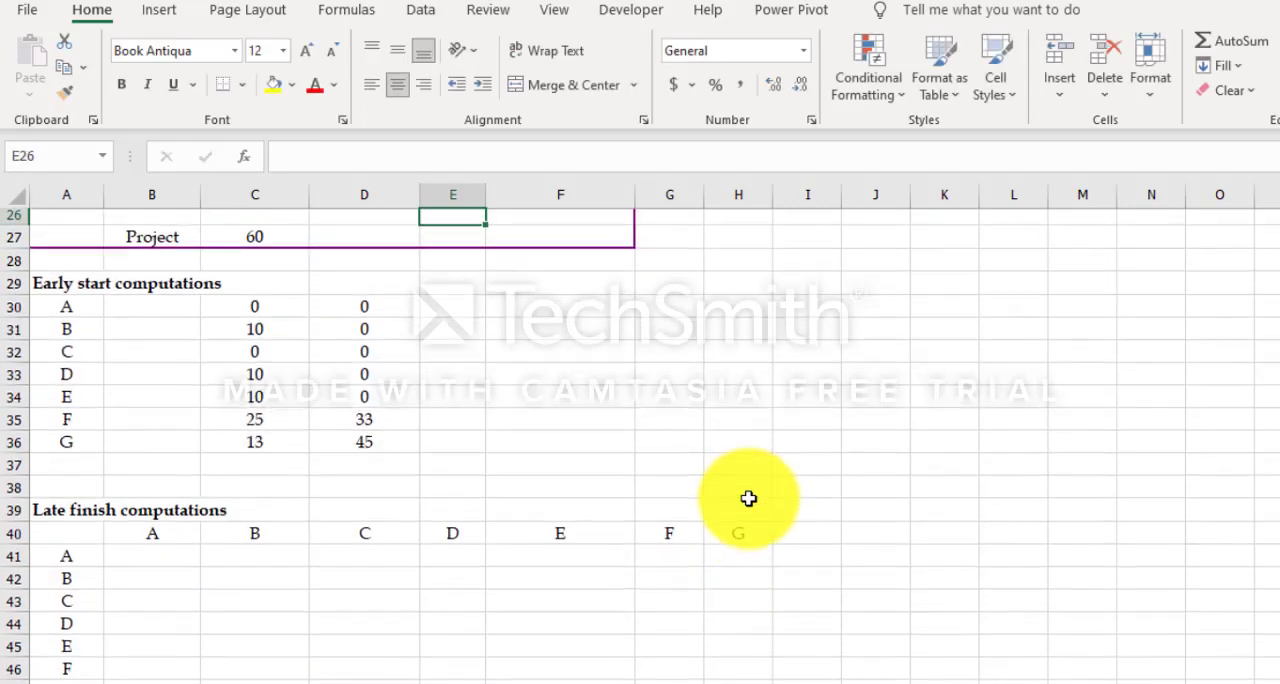
Step: Compute task A's late start in D19 as late finish minus duration with =E19-B8
scroll(748, 497, "up", 3)
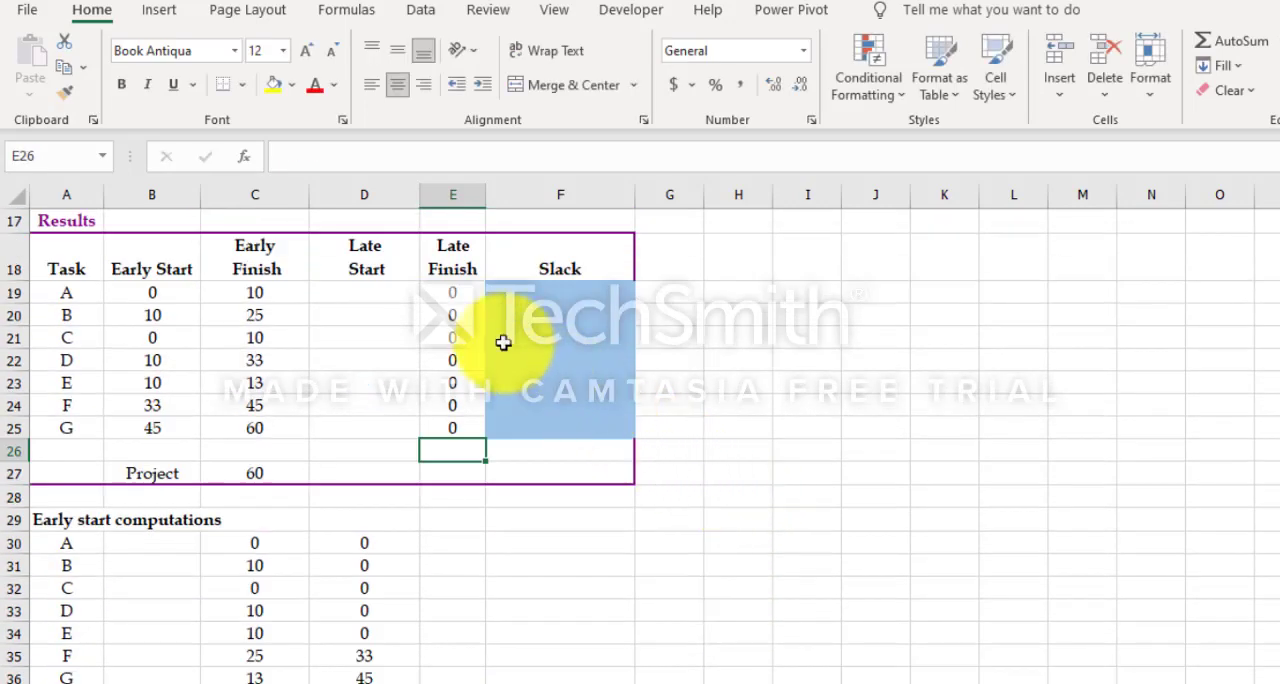
left_click(364, 293)
type("=")
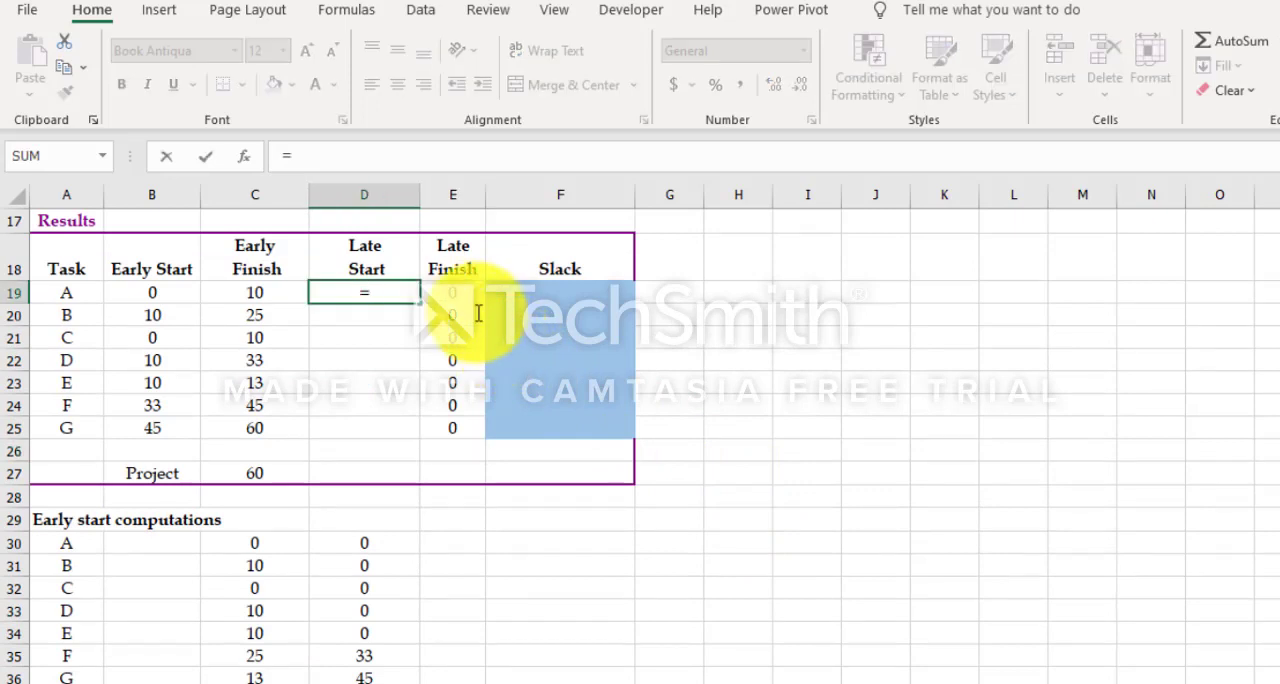
left_click(458, 292)
type("-")
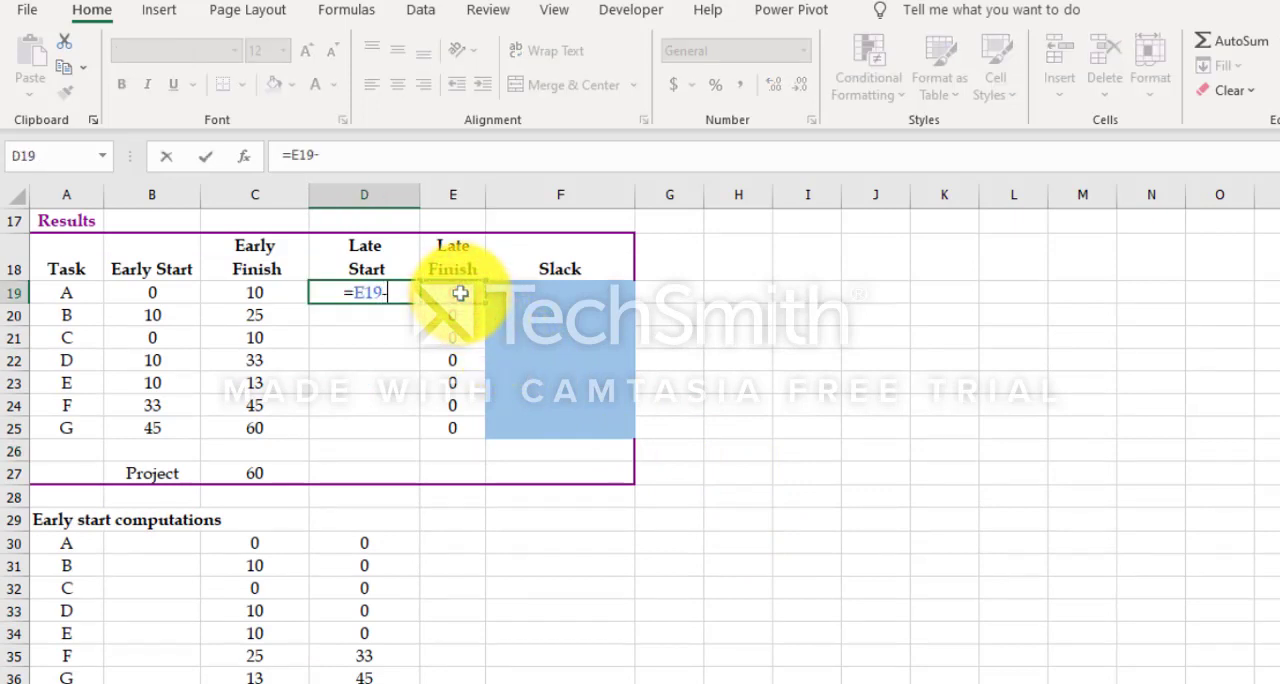
scroll(250, 357, "up", 2)
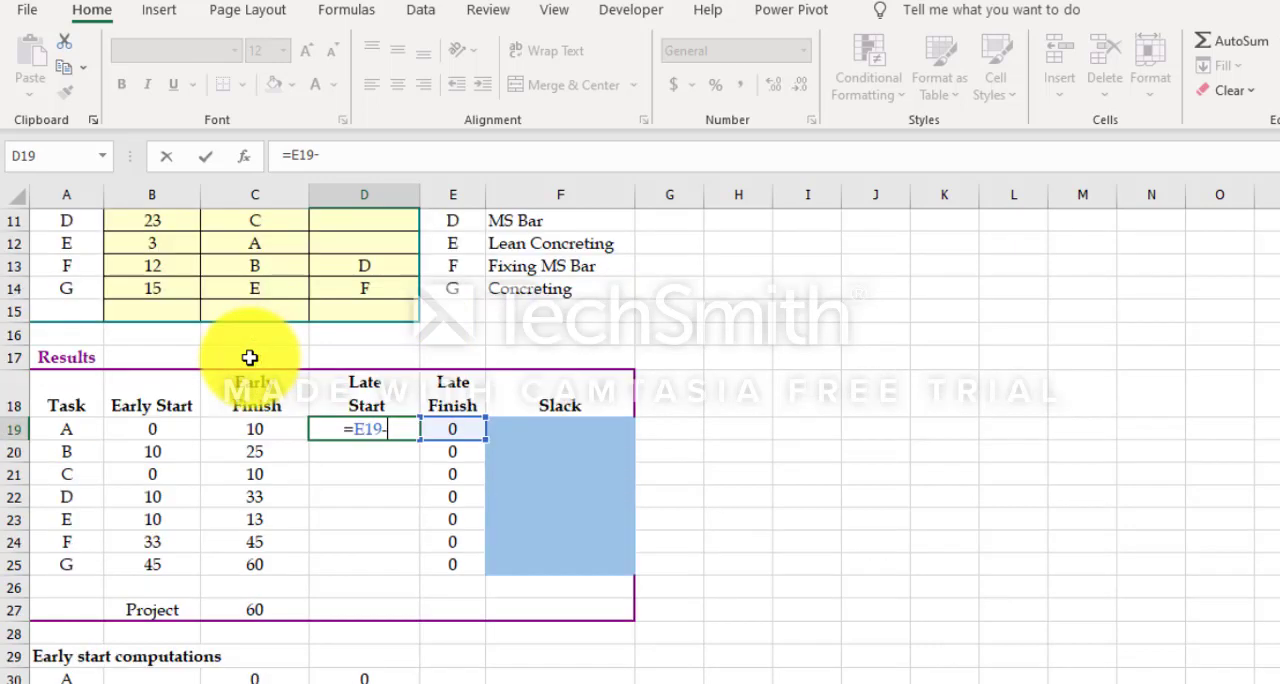
scroll(250, 357, "up", 3)
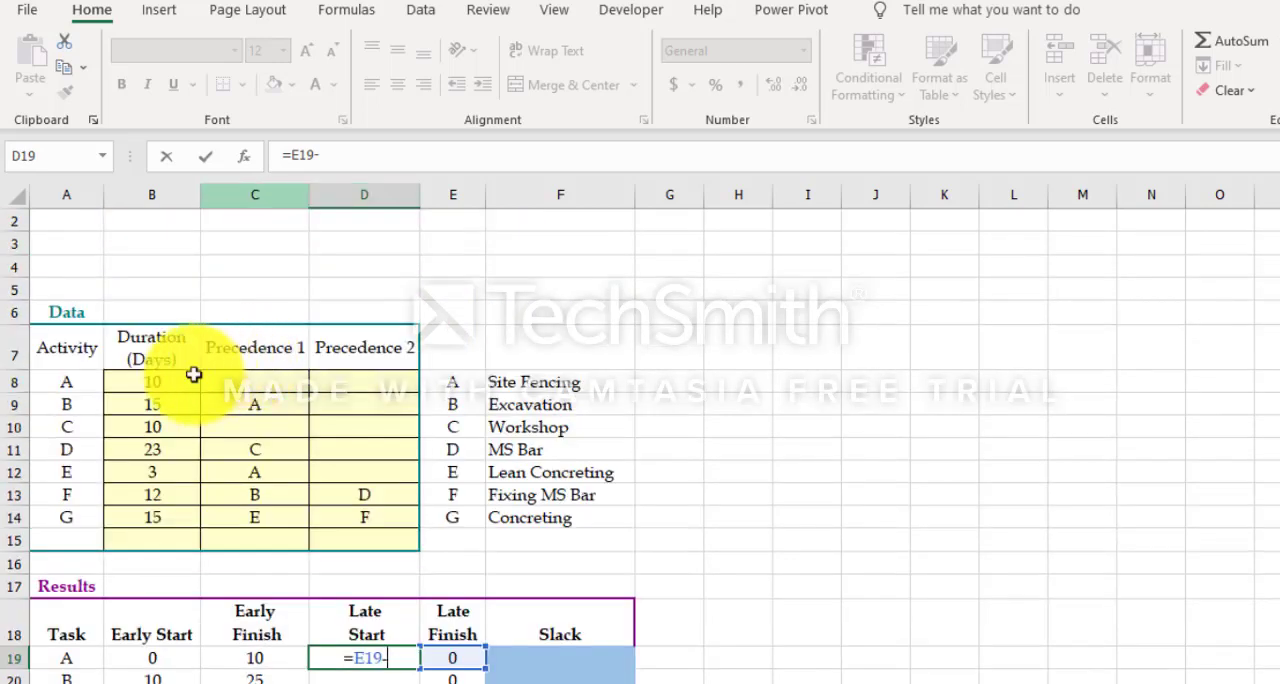
left_click(160, 383)
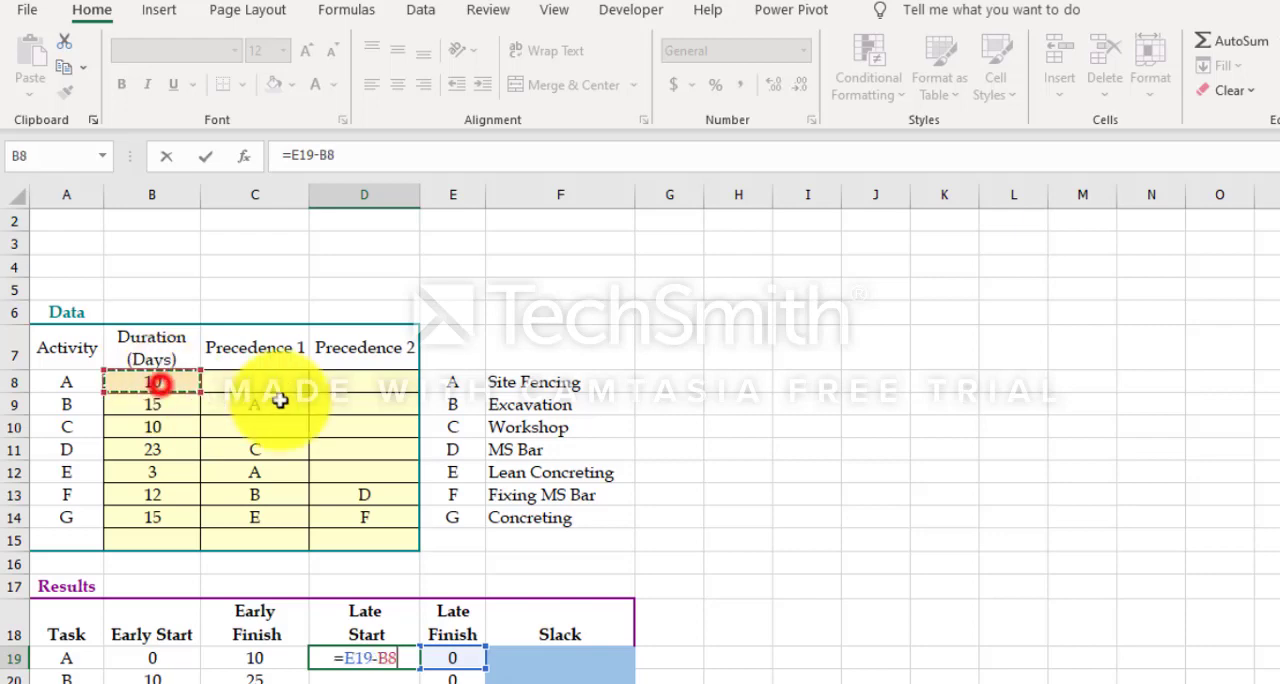
key("Return")
Step: Fill the late start formula from D19 down through D25 for tasks B to G
scroll(699, 455, "down", 3)
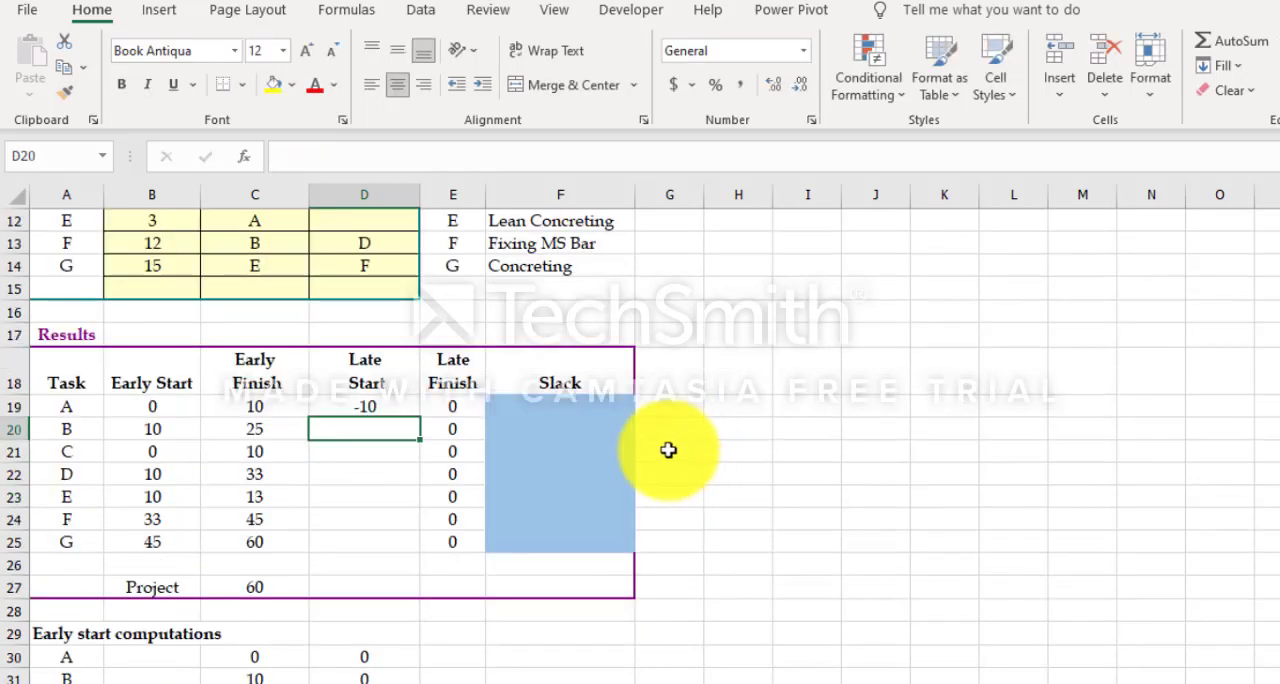
left_click(400, 403)
left_click_drag(418, 416, 417, 540)
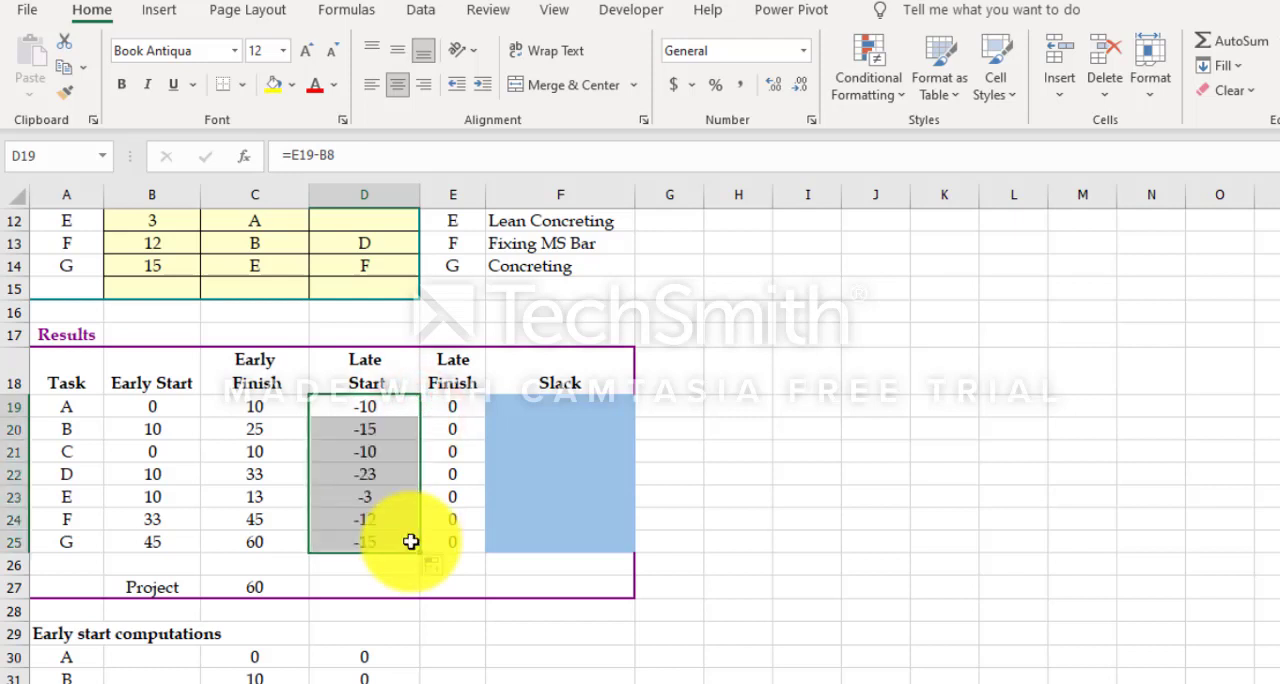
Step: Begin an IF formula in B41 of the Late finish computations that returns $D19 when $D8=B$40
scroll(518, 463, "down", 6)
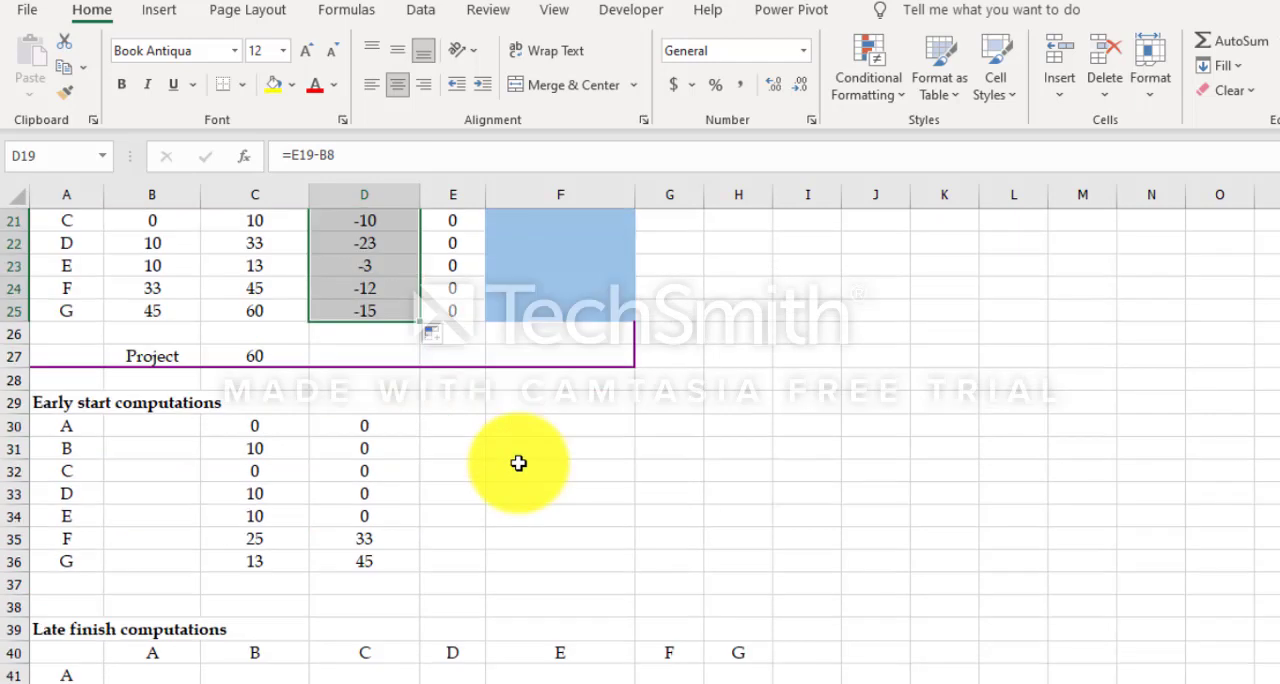
left_click(166, 467)
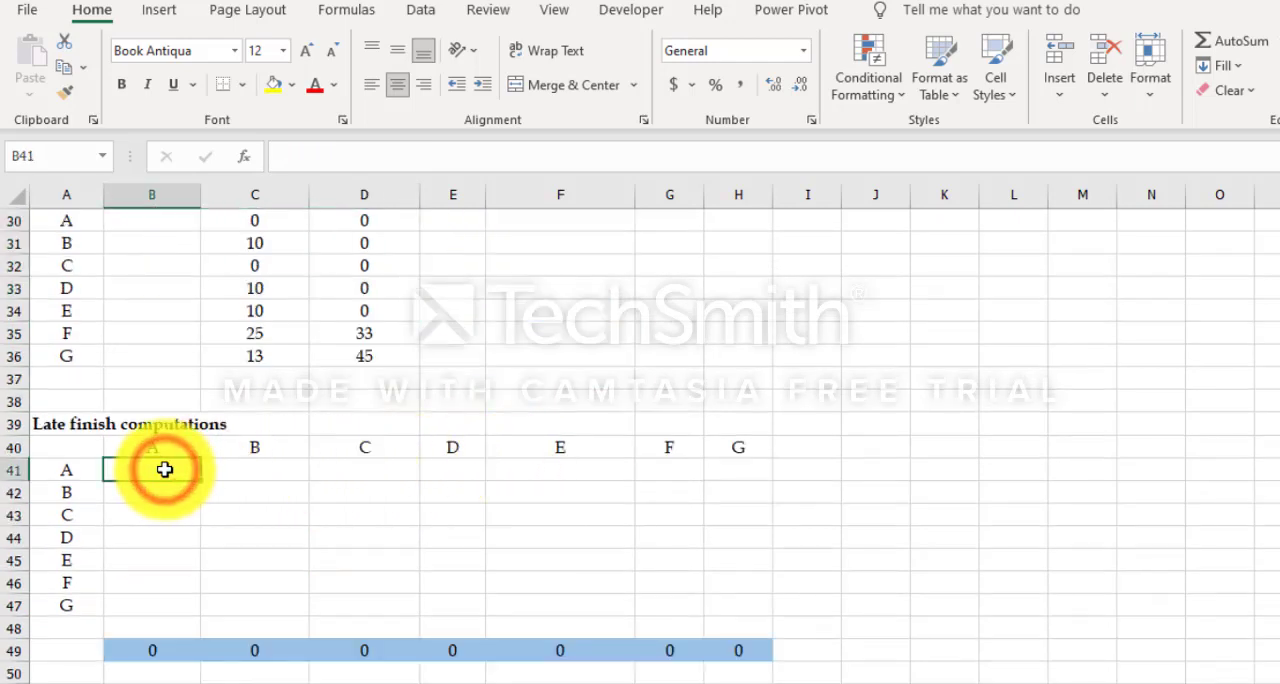
type("=")
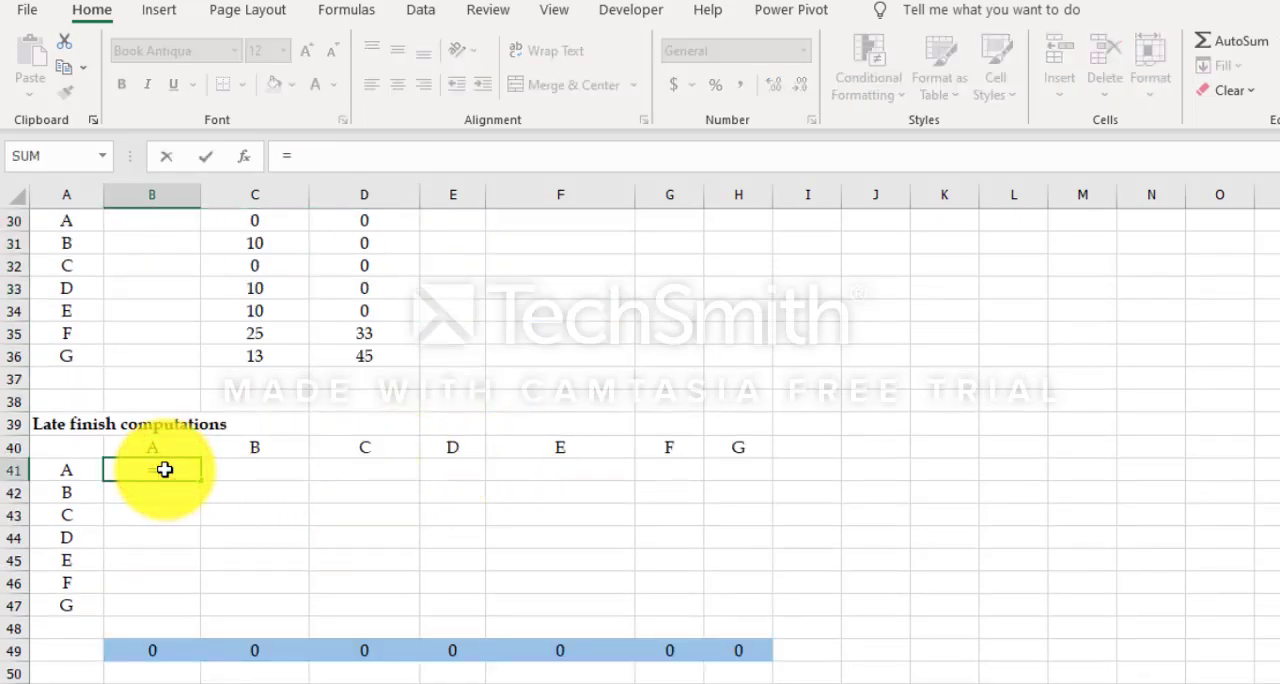
type("if(")
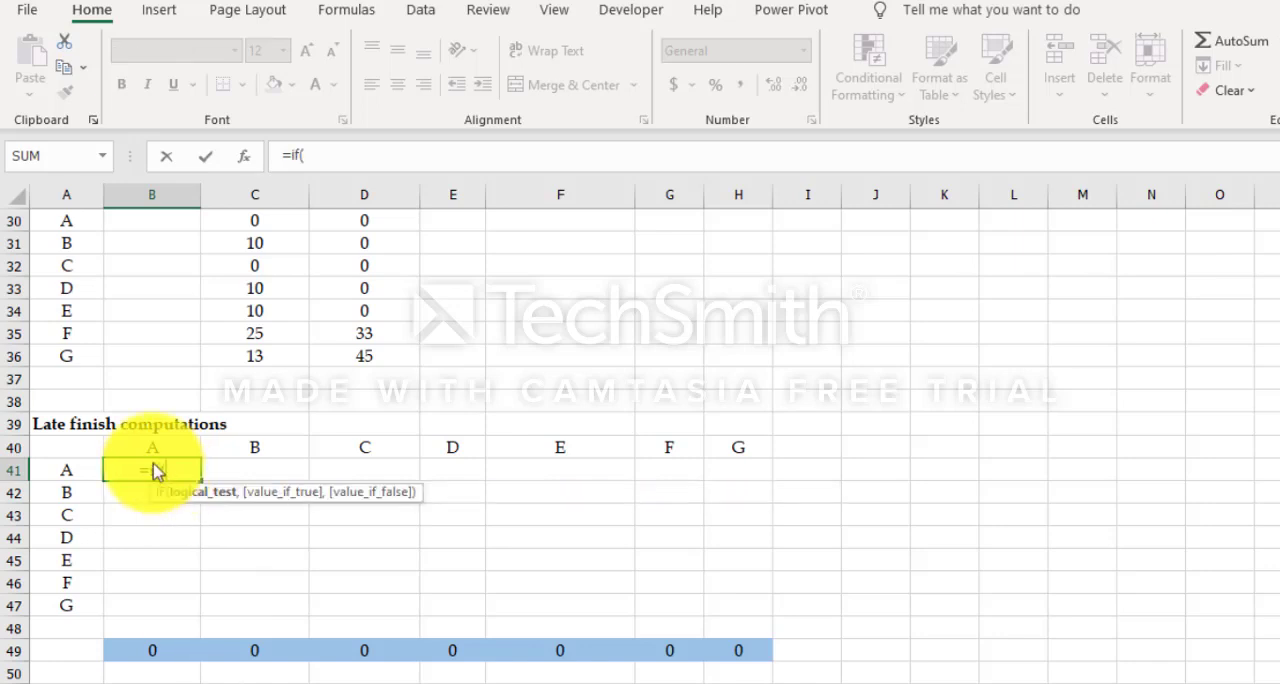
type("$")
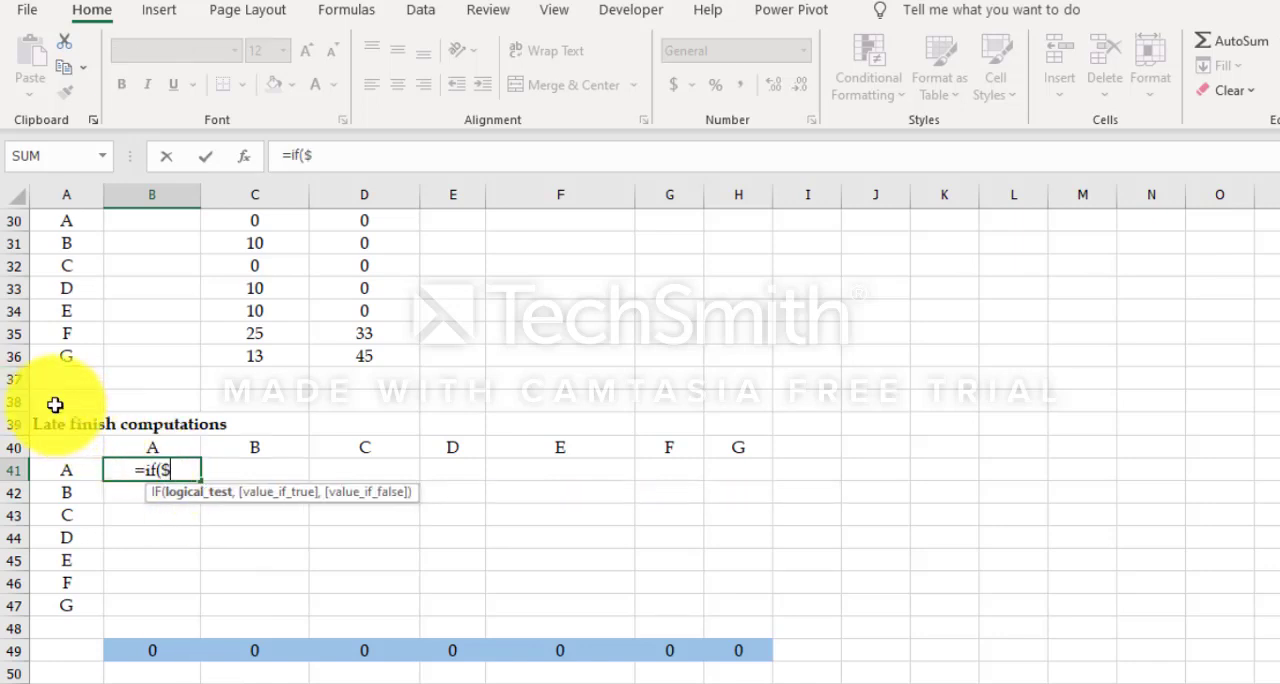
type("D")
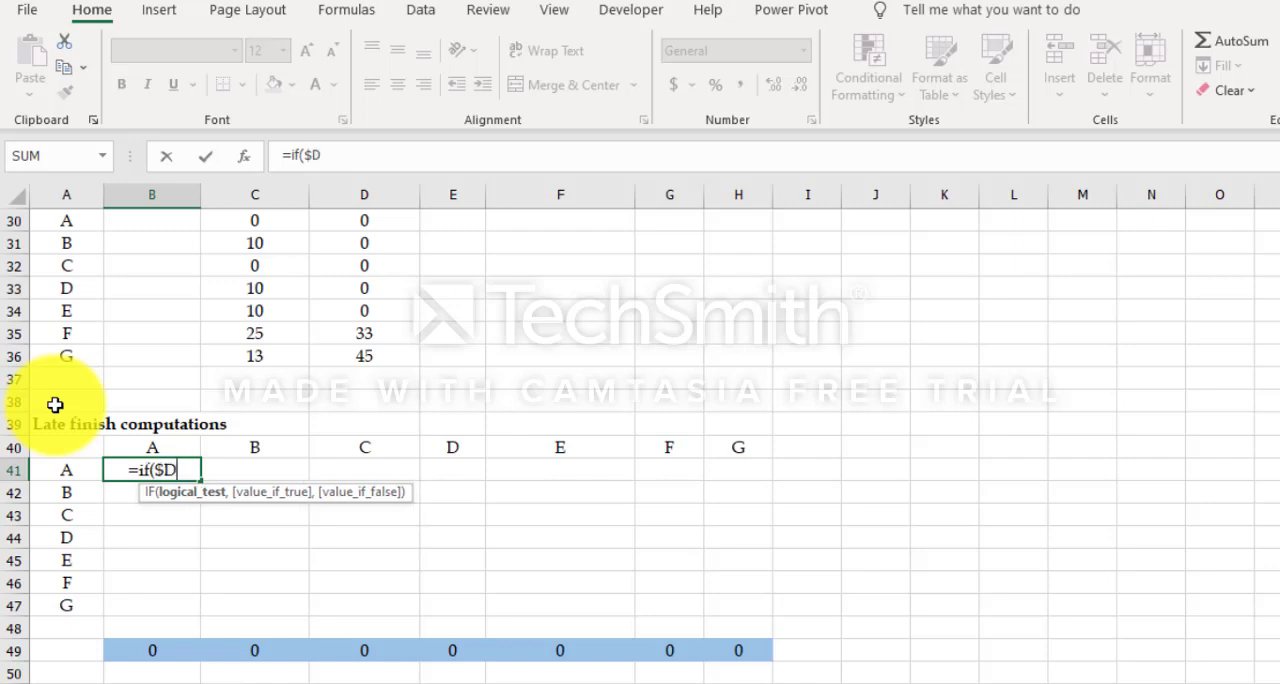
type("8")
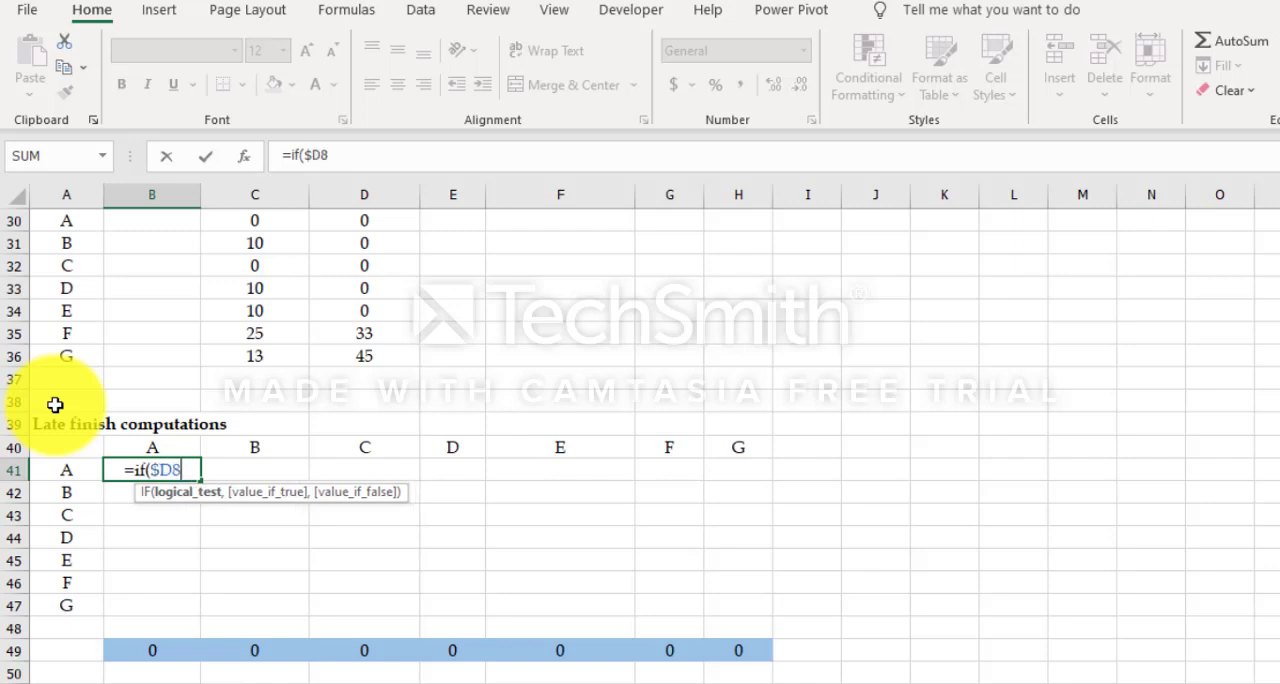
type("=")
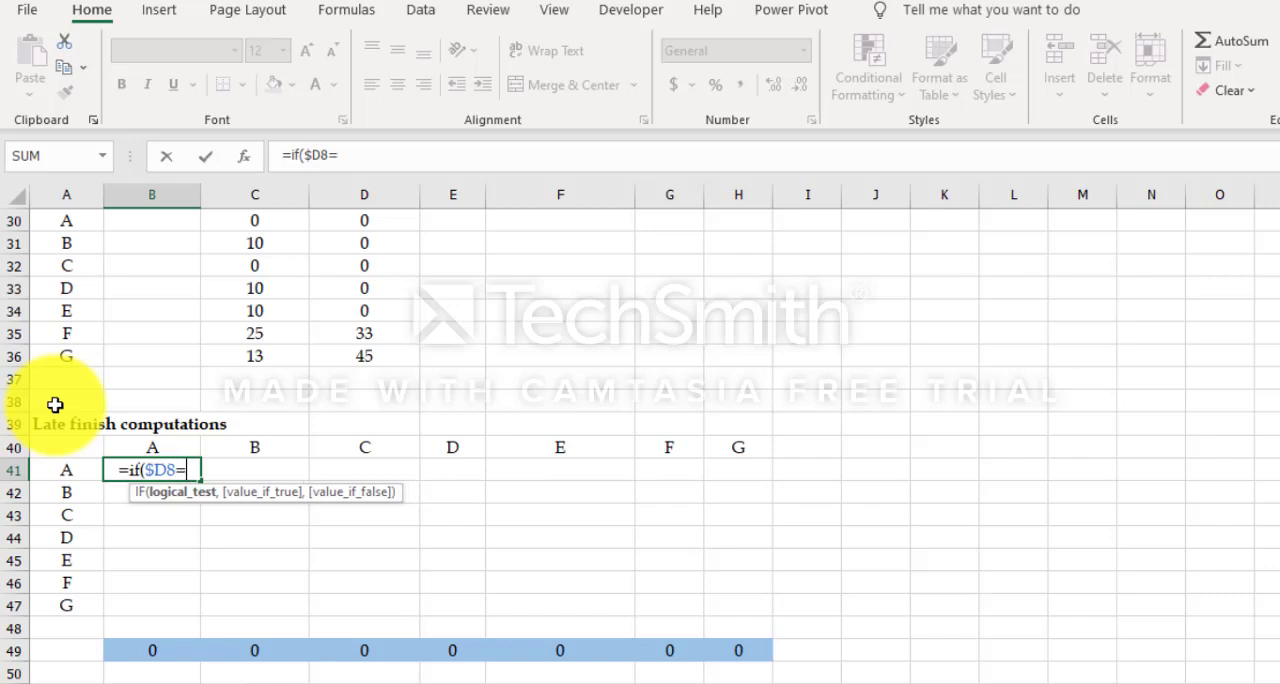
type("B$")
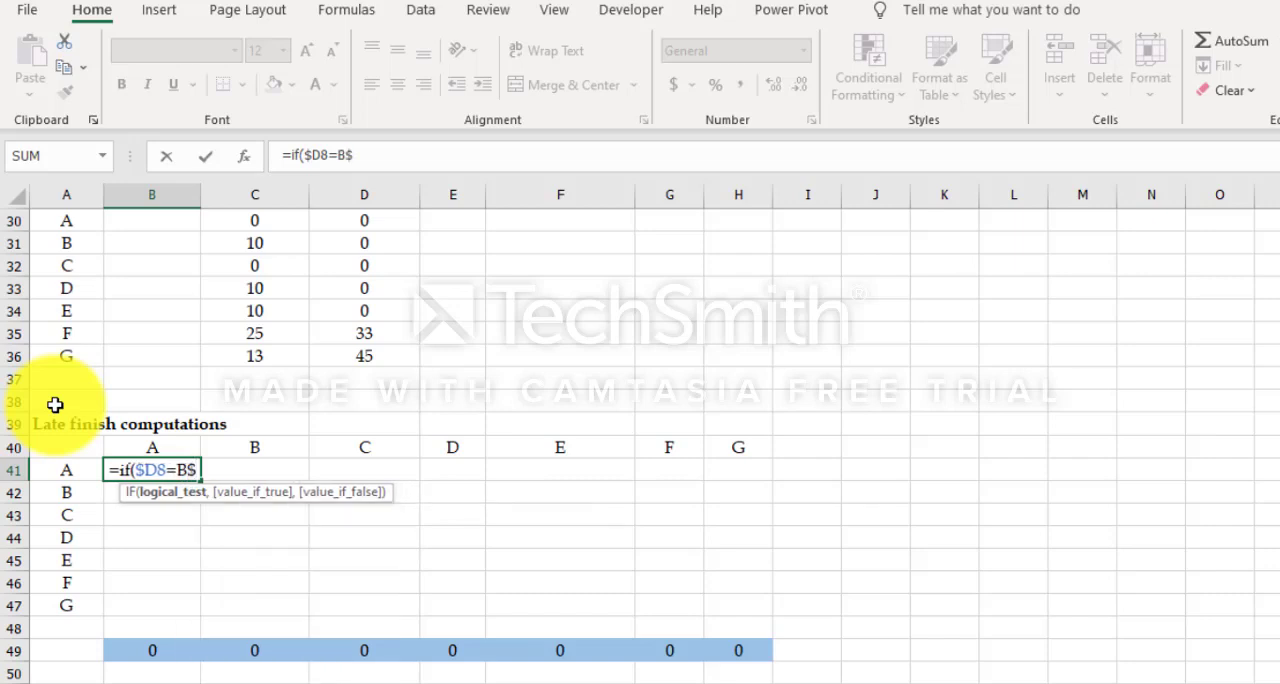
type("40")
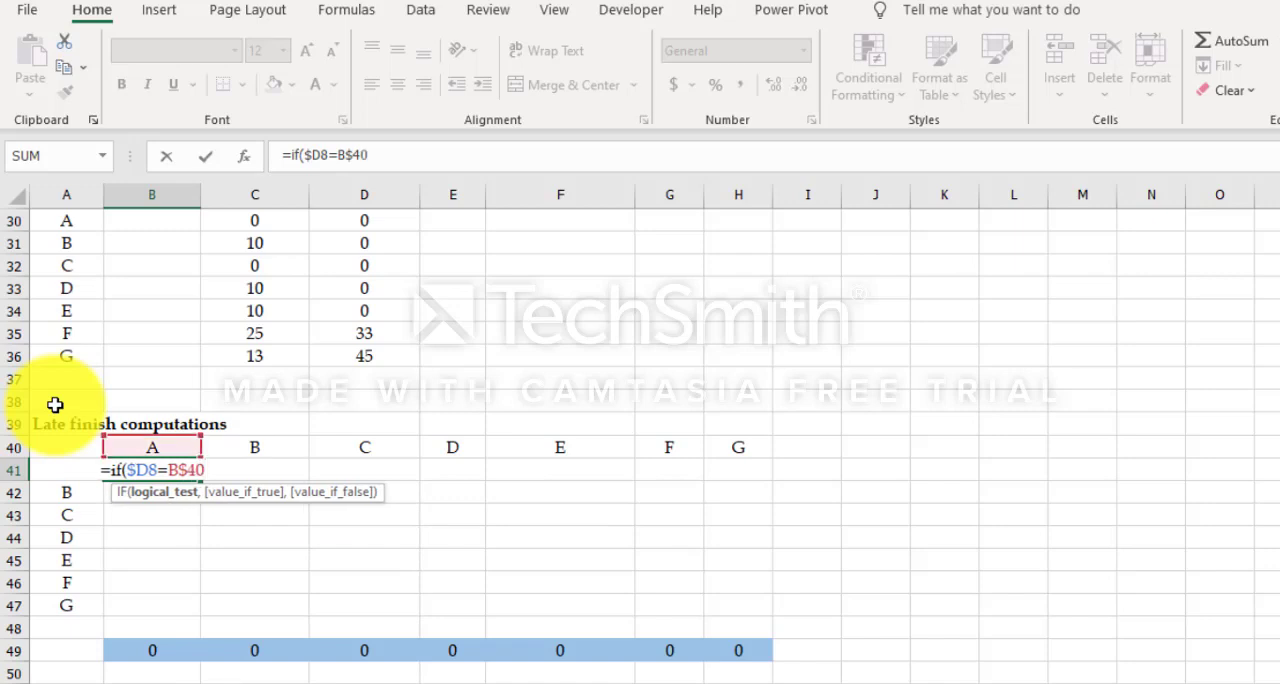
type(",$D")
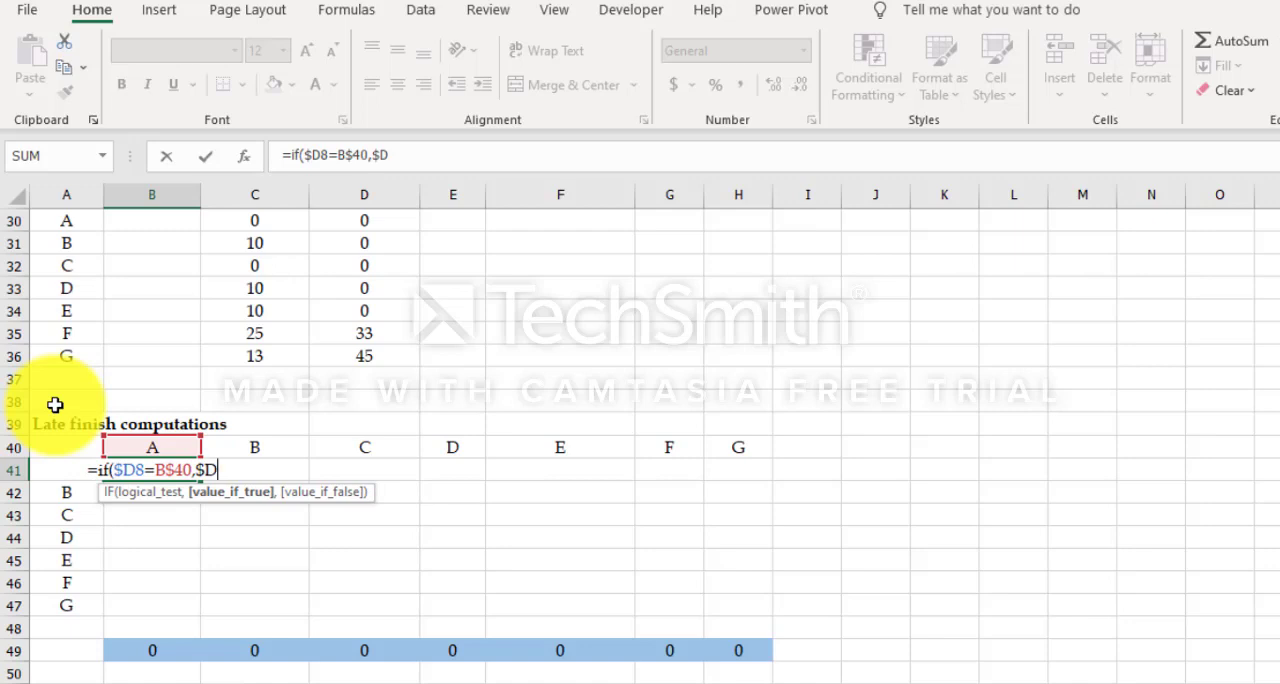
type("19")
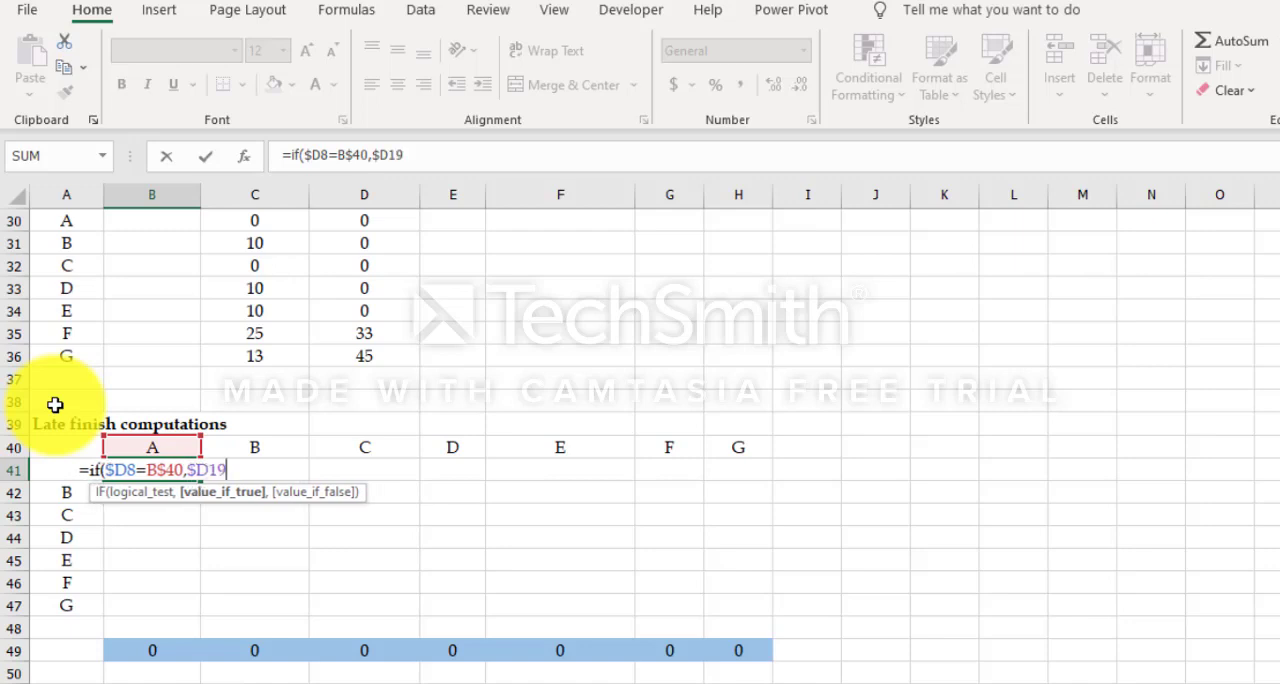
type(",")
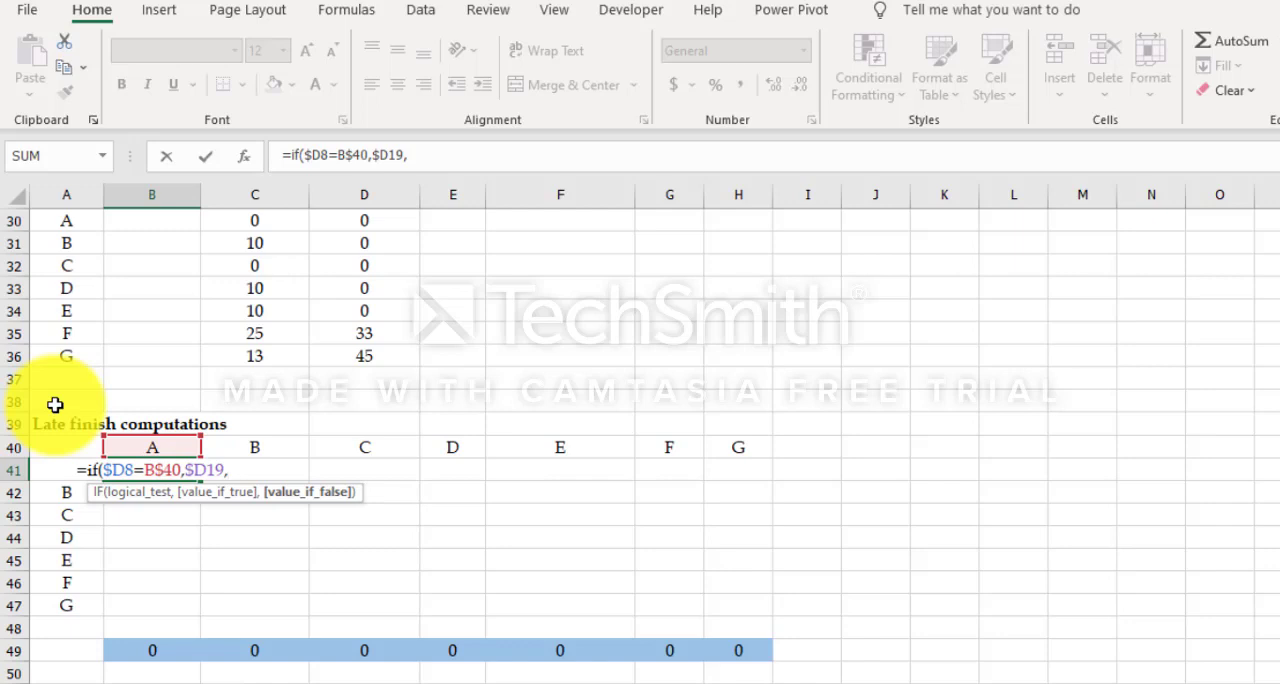
type("if")
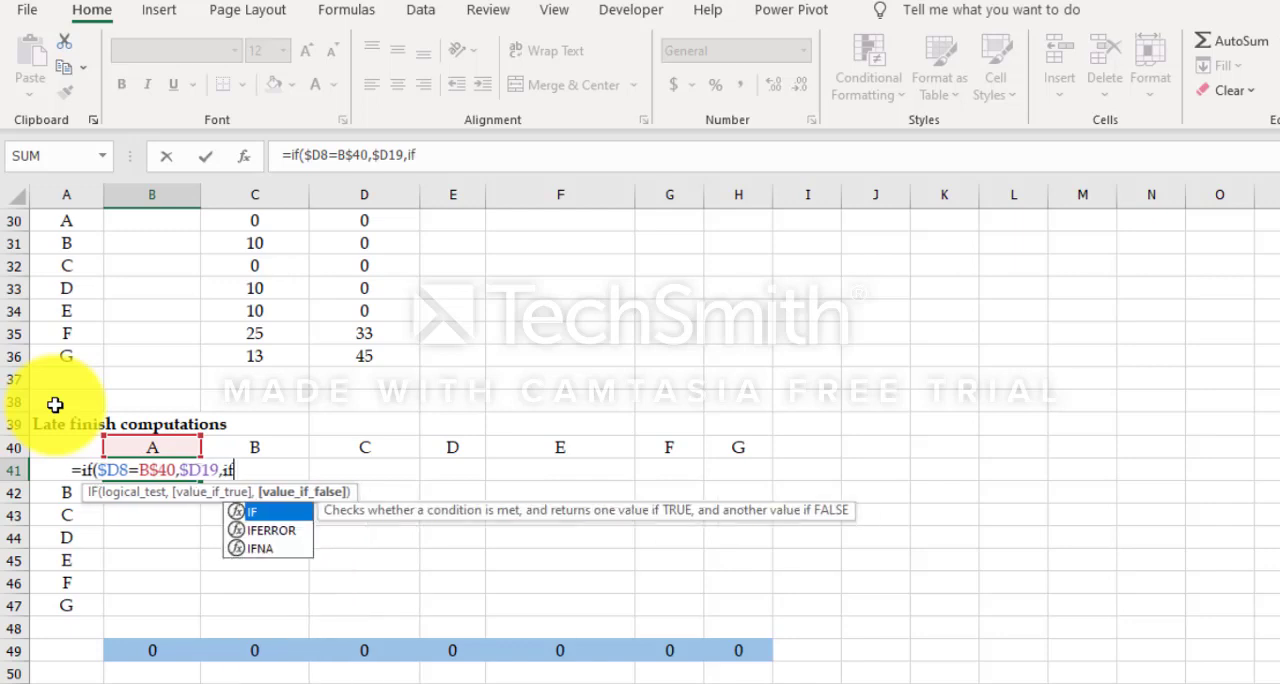
type("(")
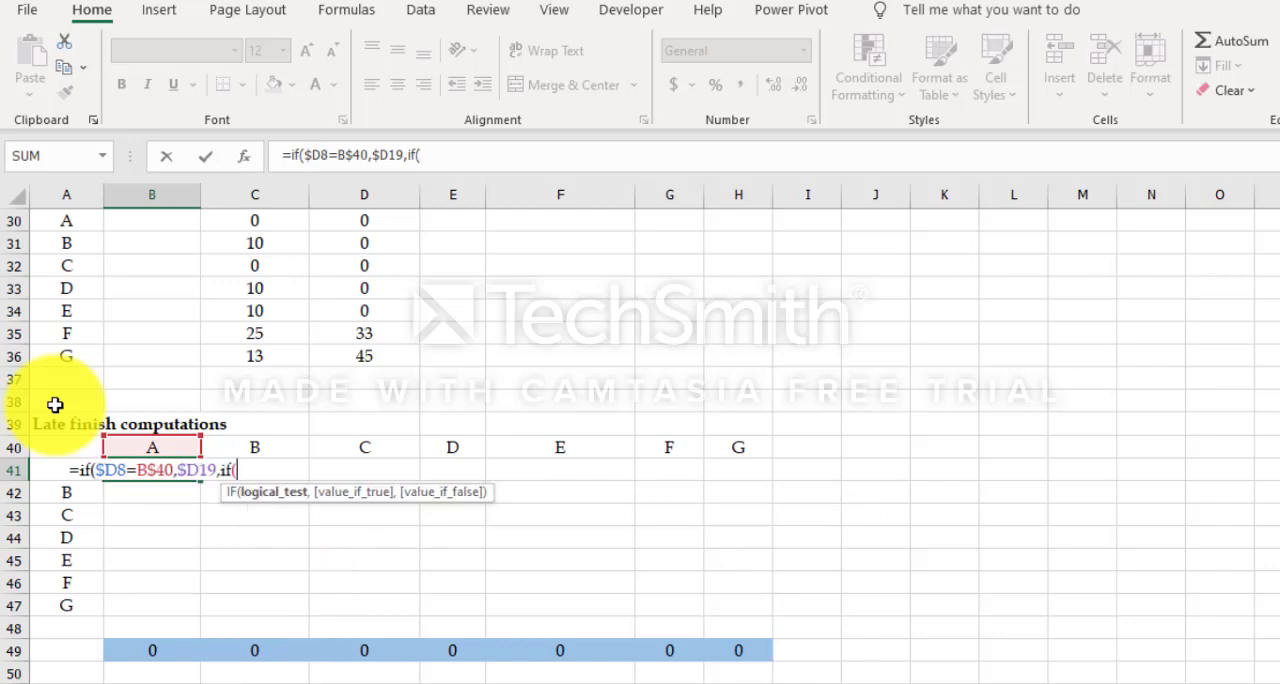
type("$C")
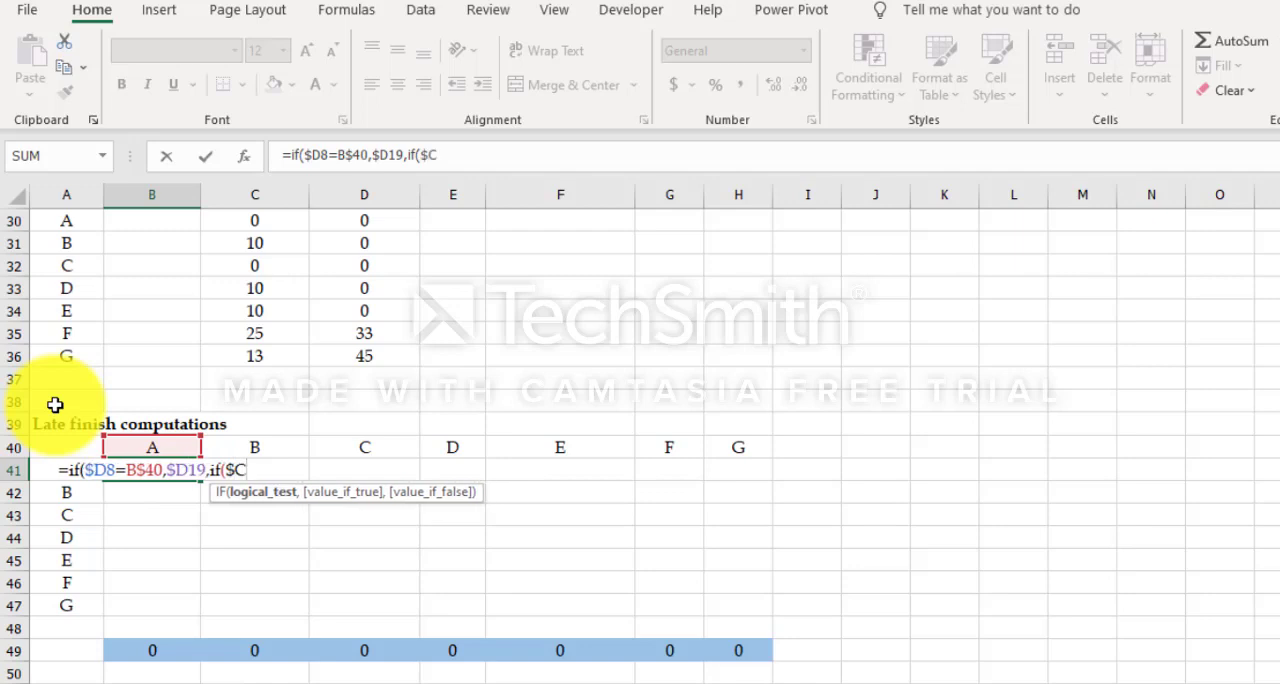
type("8")
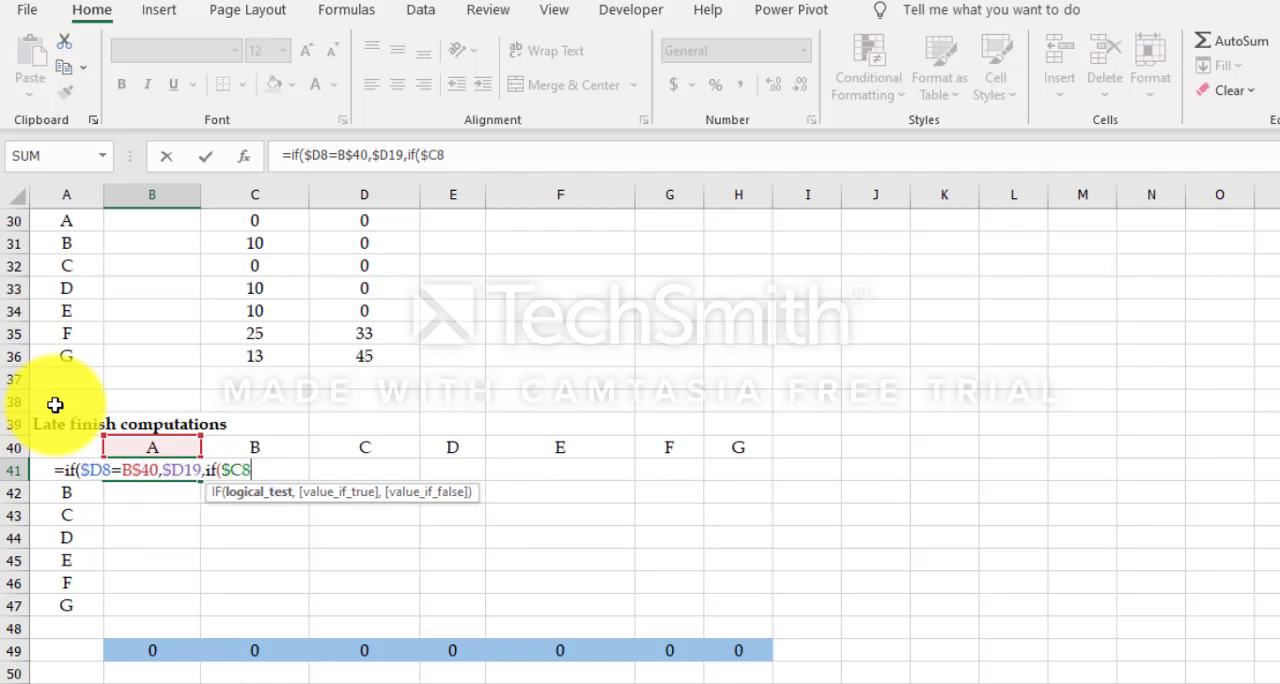
type("=")
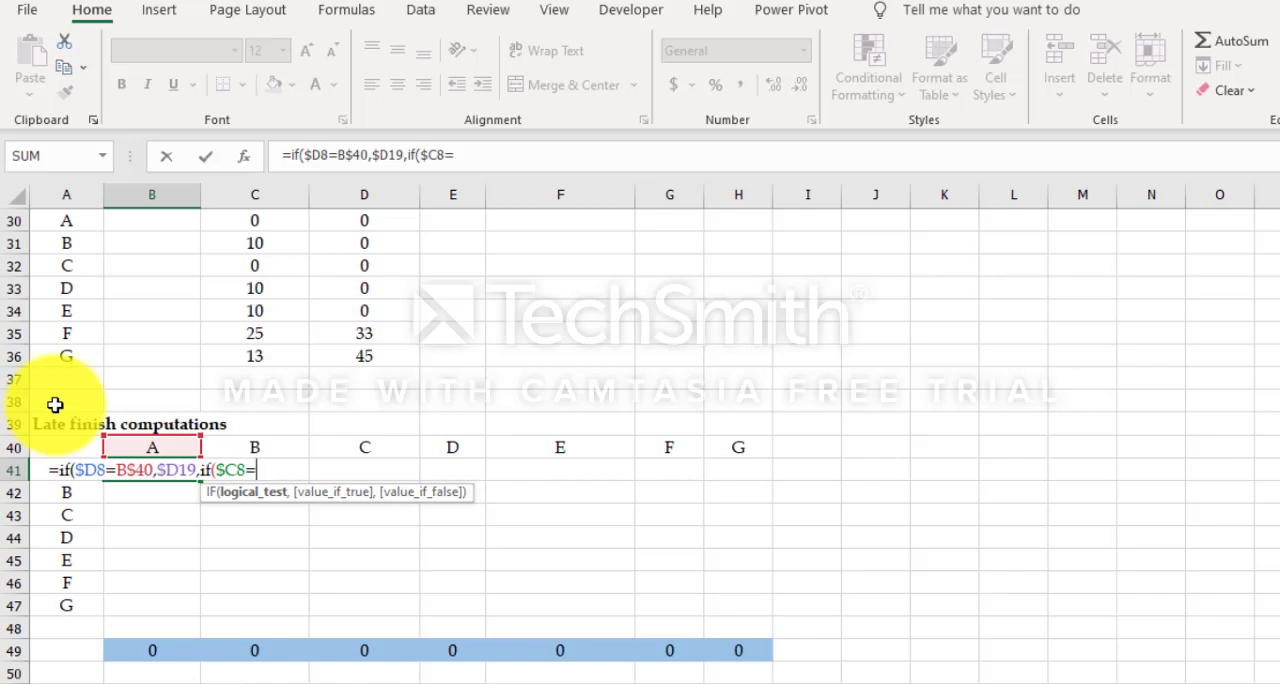
type("B$")
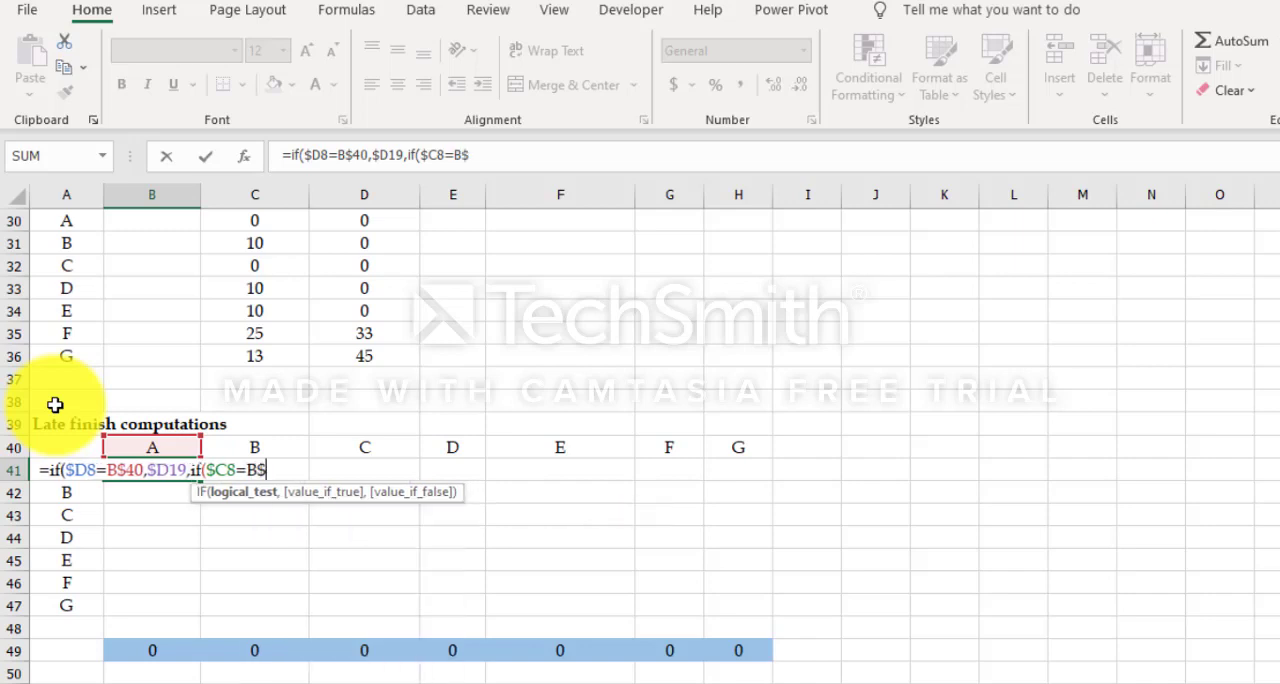
type("40")
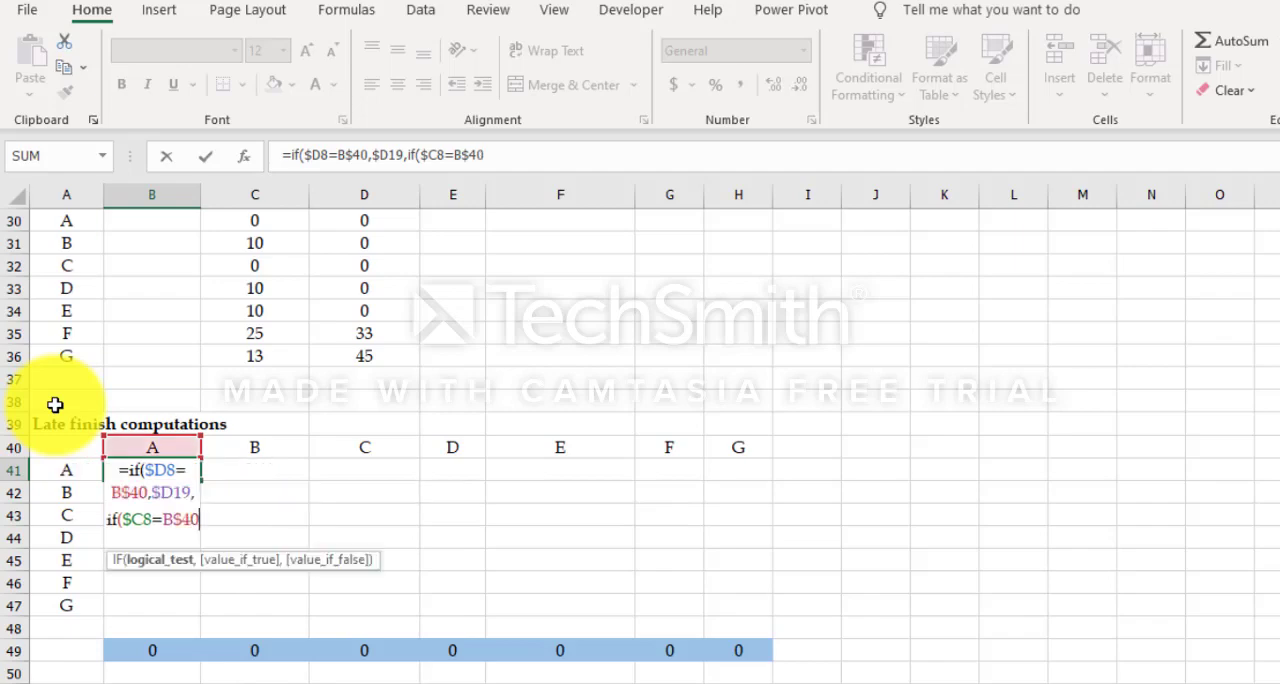
type(",")
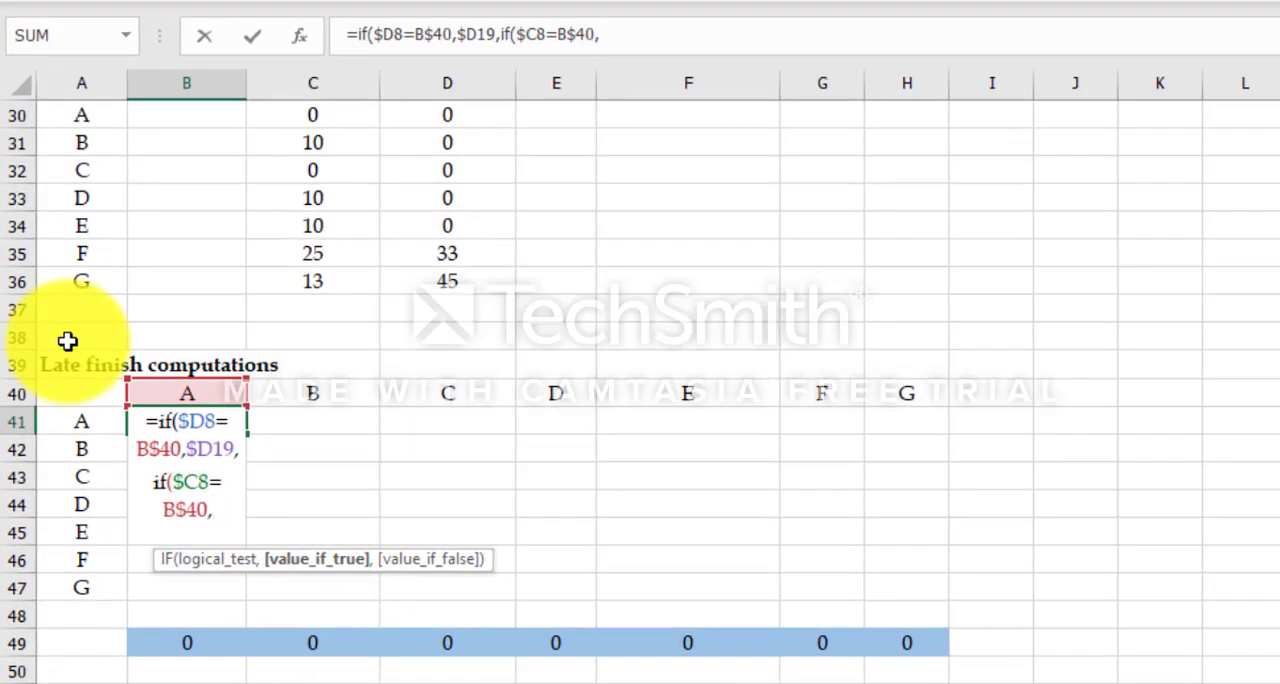
type("$D")
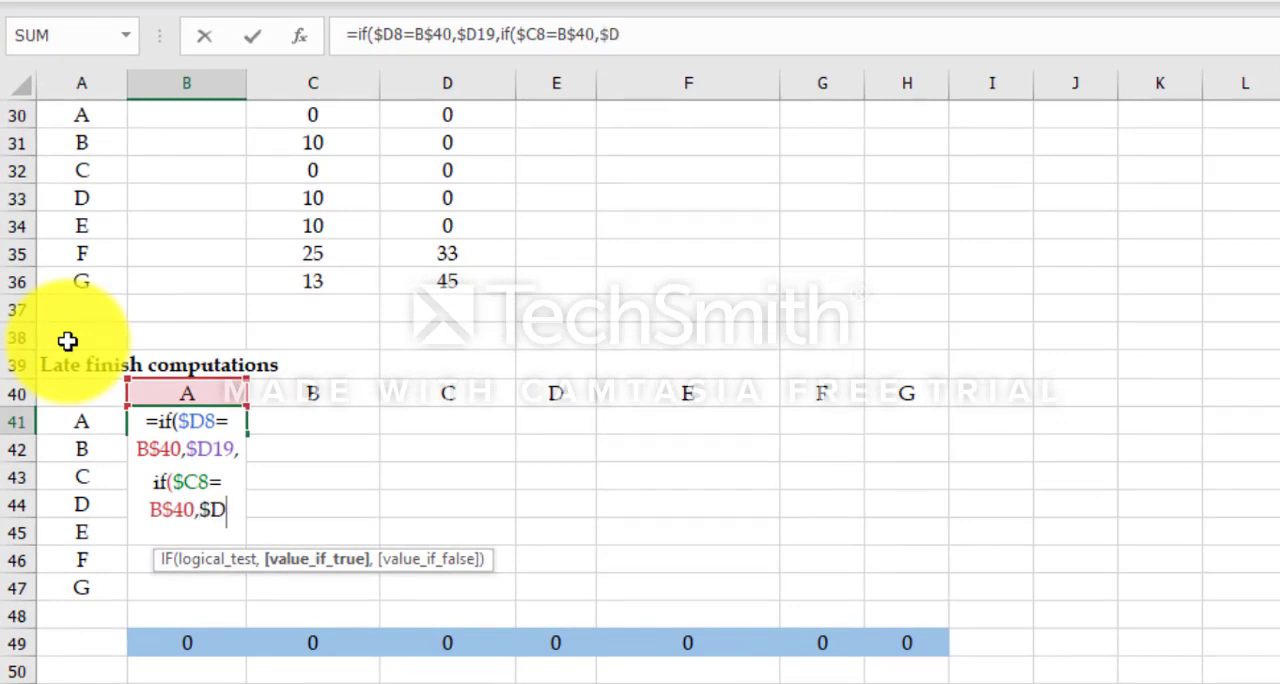
type("19")
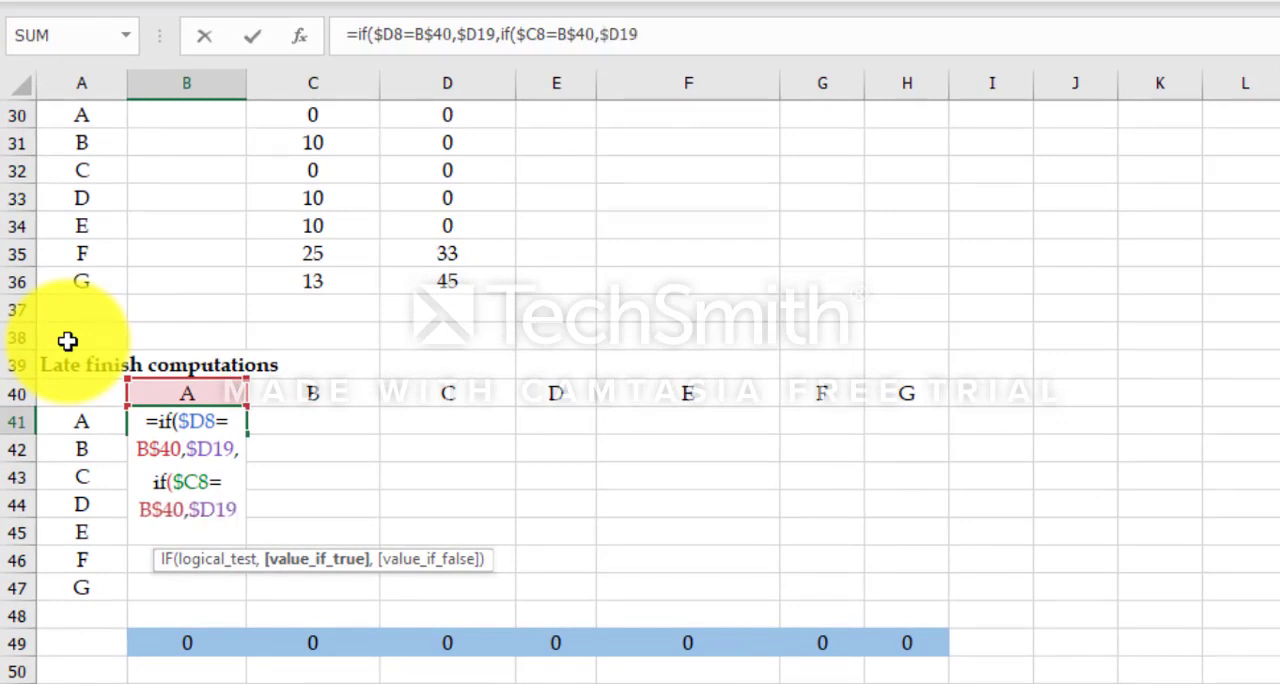
type(",$C$")
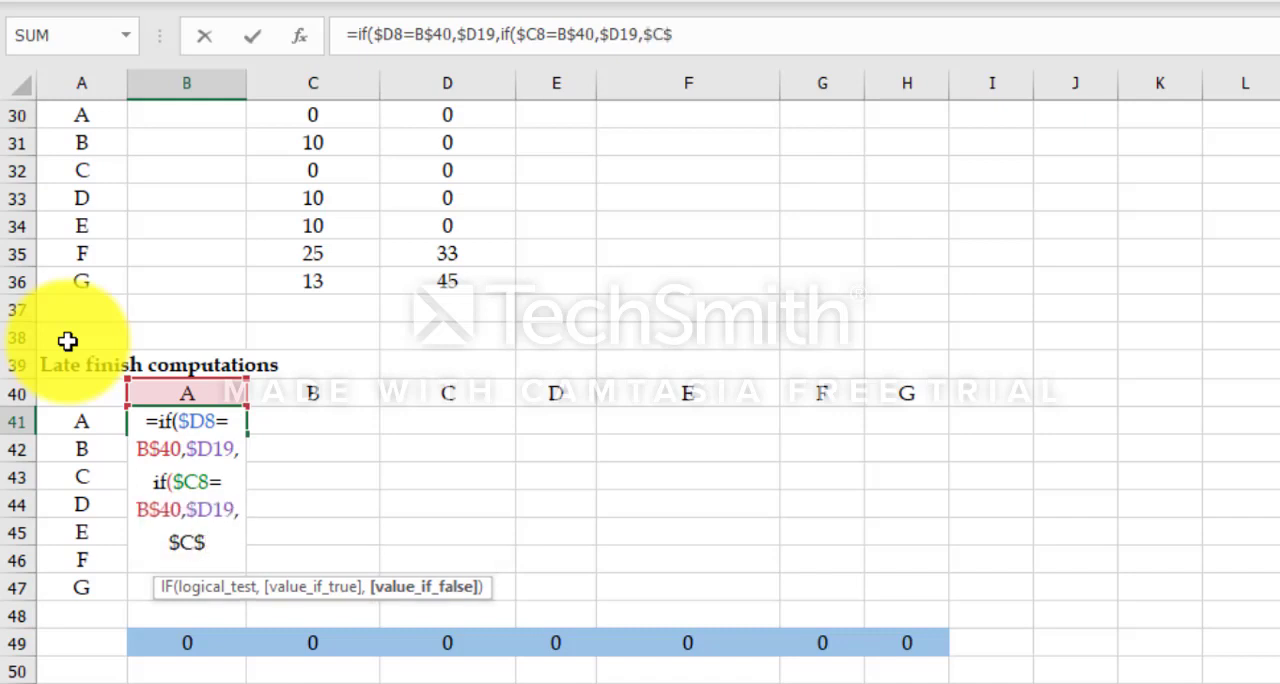
type("27")
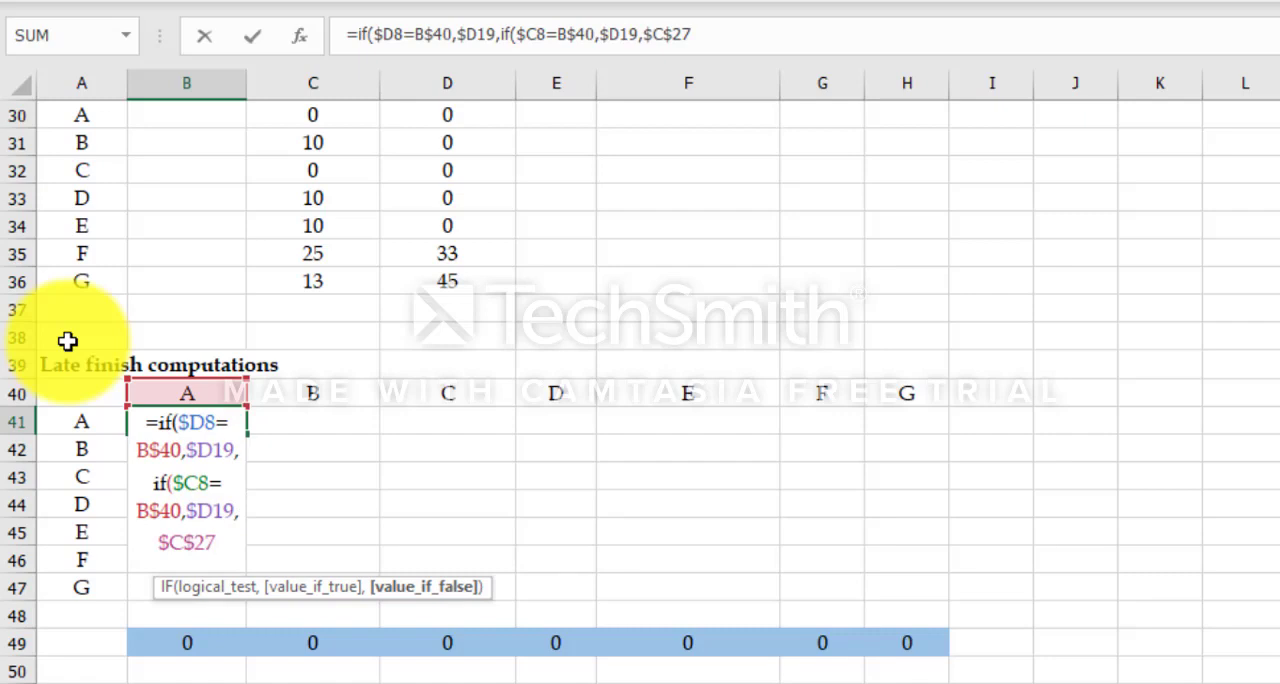
type("))")
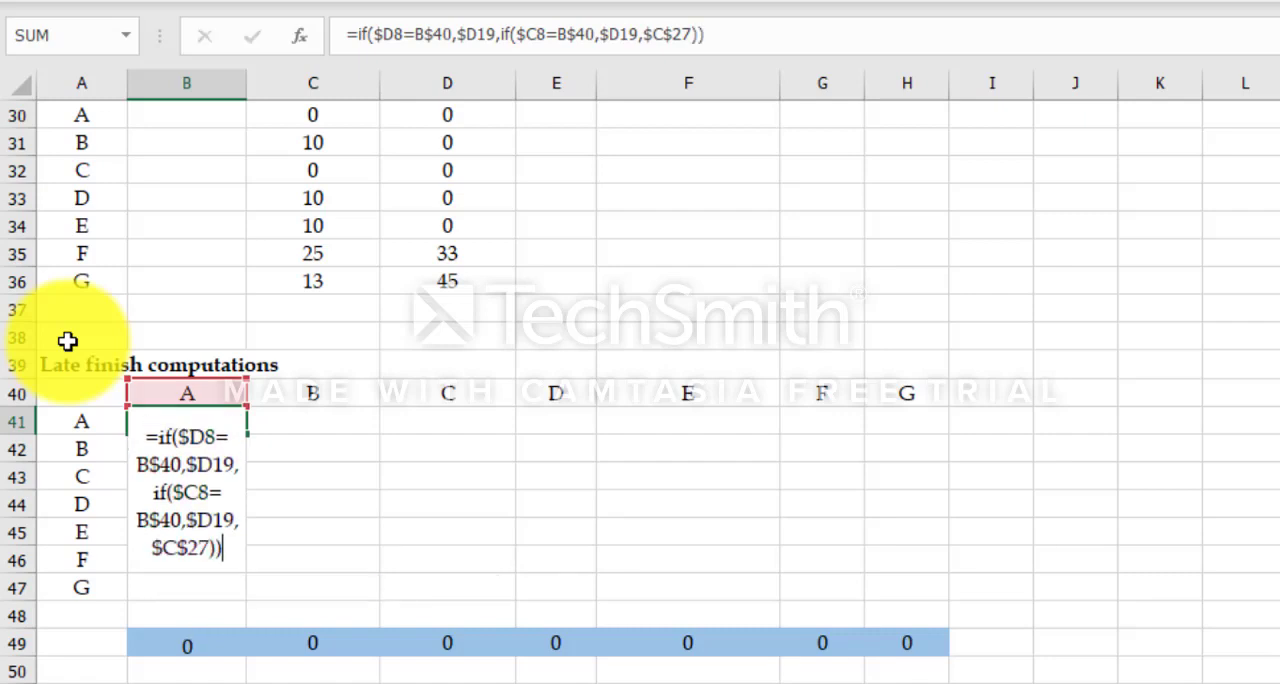
Step: Complete B41's nested IF so it returns $D19 when true and $C$27 otherwise, and enter the formula
key("Return")
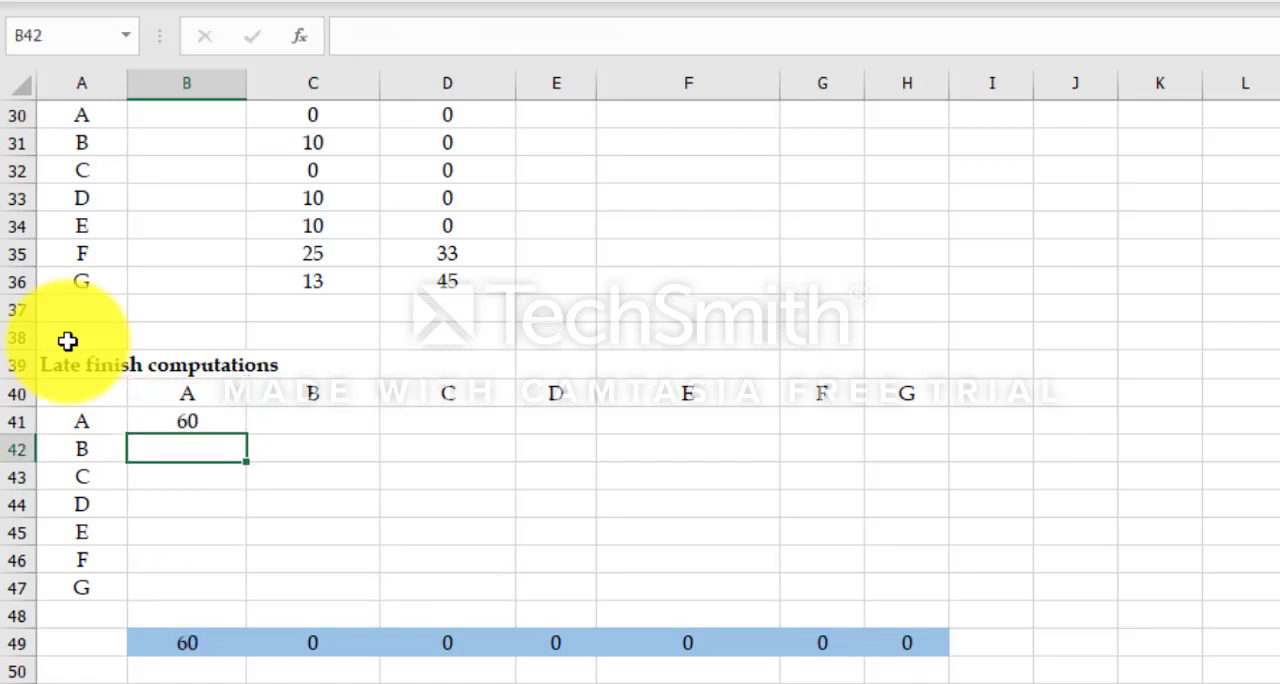
Step: Fill the B41 formula across and down through H47 to cover the whole Late finish computations matrix
left_click(195, 421)
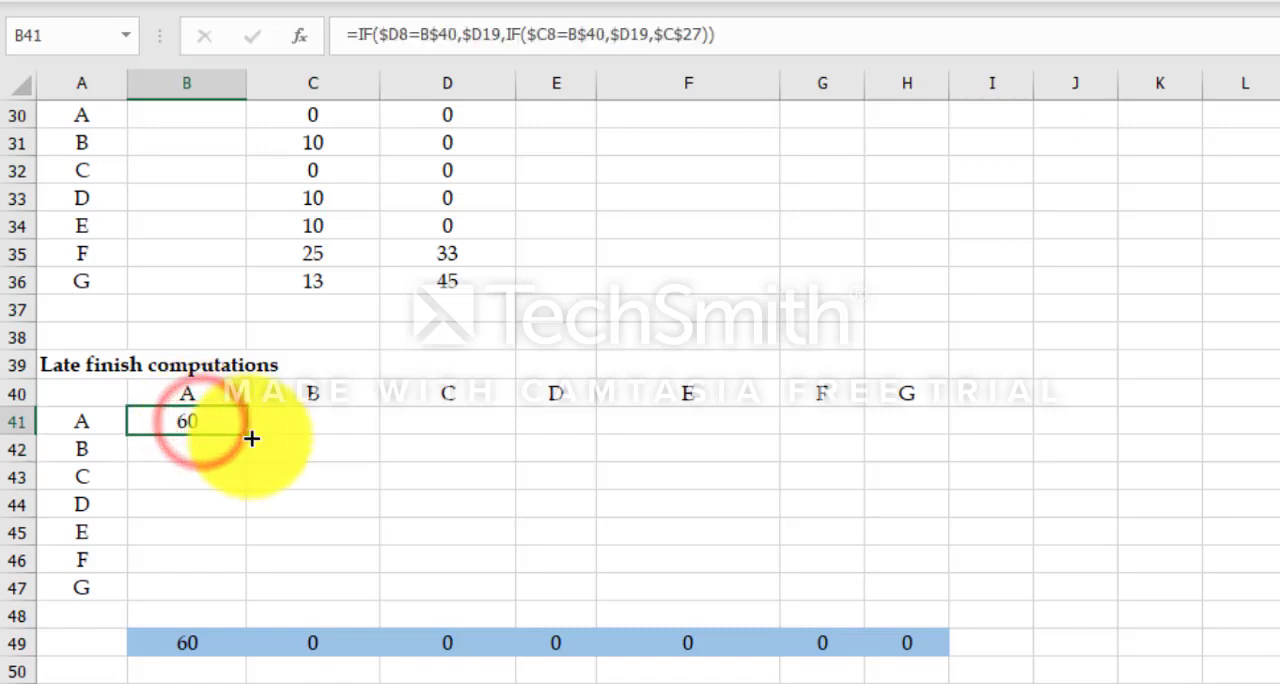
left_click_drag(251, 438, 923, 600)
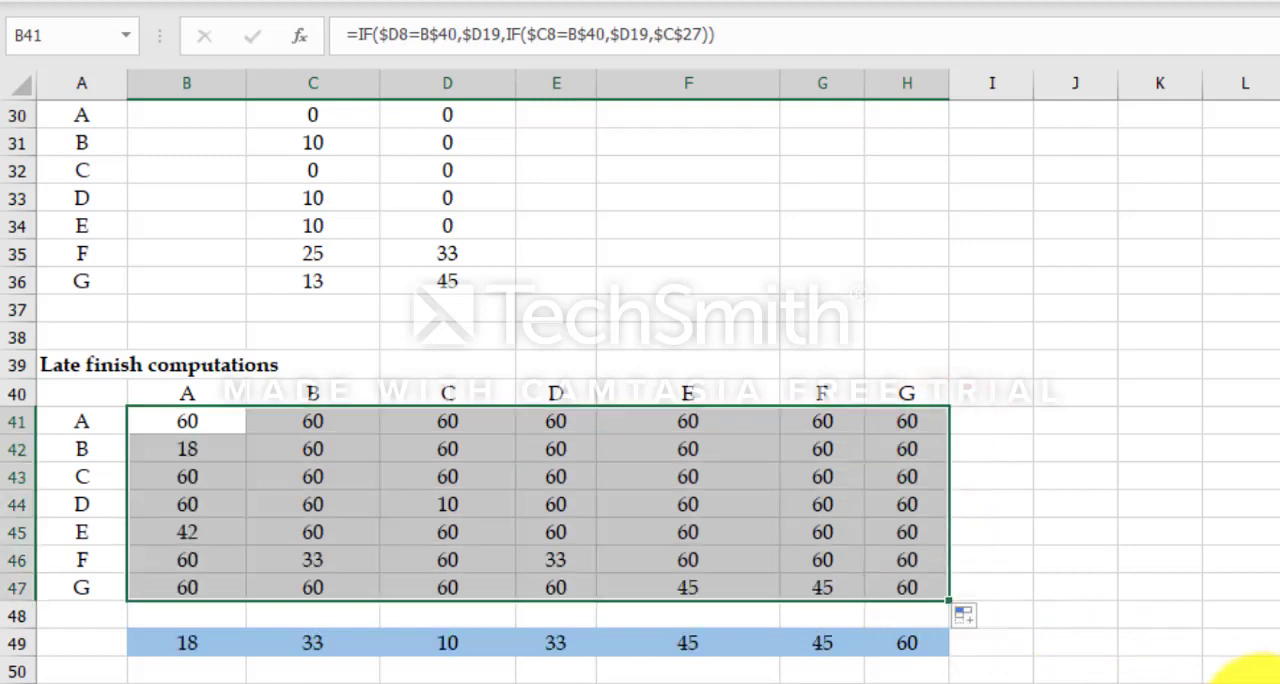
scroll(829, 286, "down", 1)
Step: Compute task A's slack in F19 as late finish minus early finish with =E19-C19, and fill it down through F25
scroll(707, 173, "up", 5)
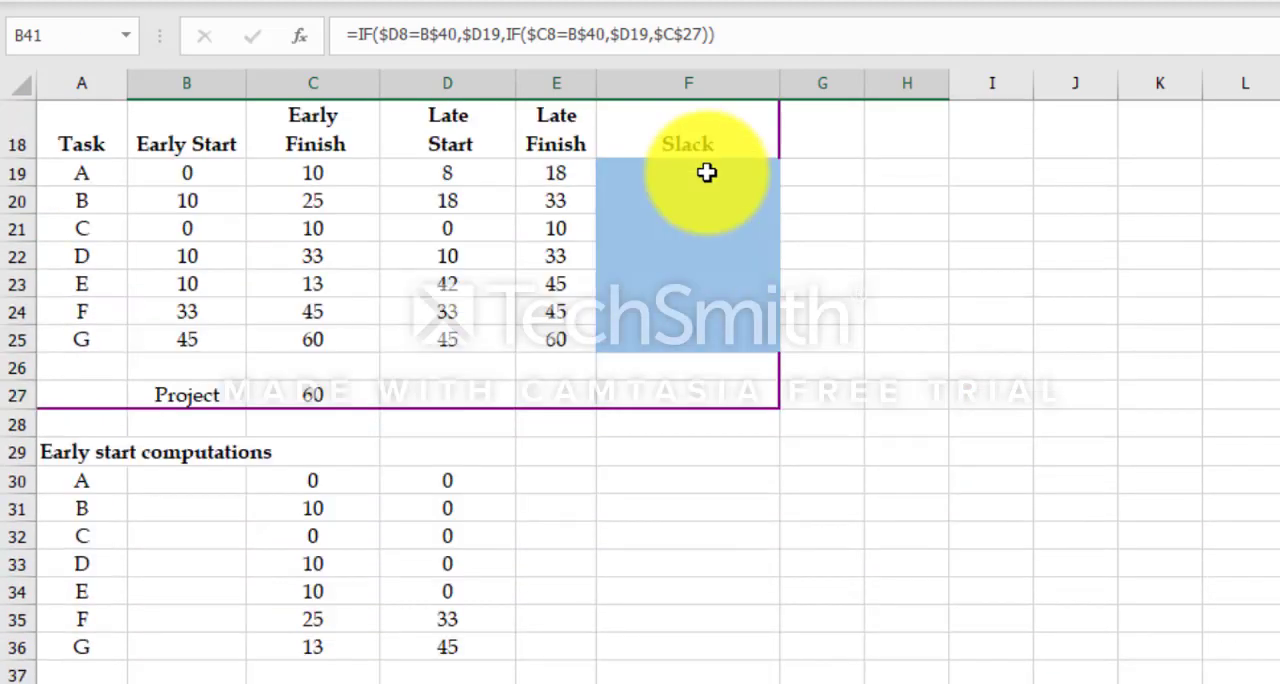
type("=")
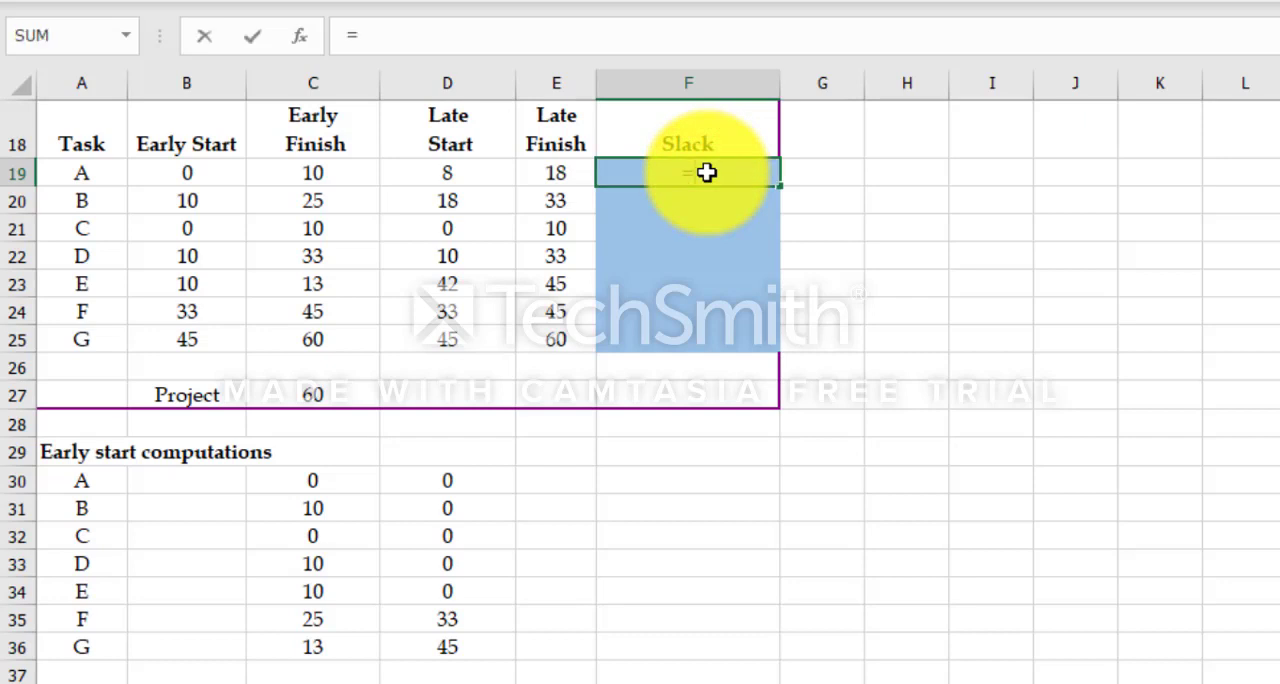
left_click(557, 168)
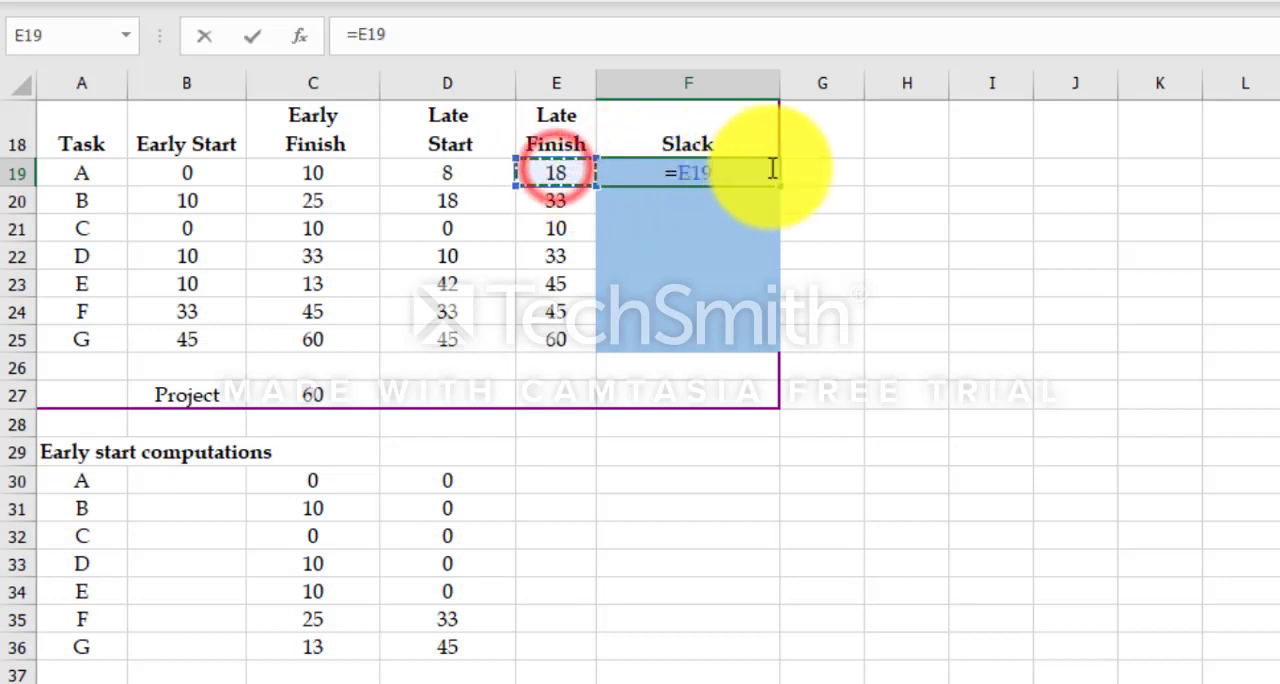
type("-")
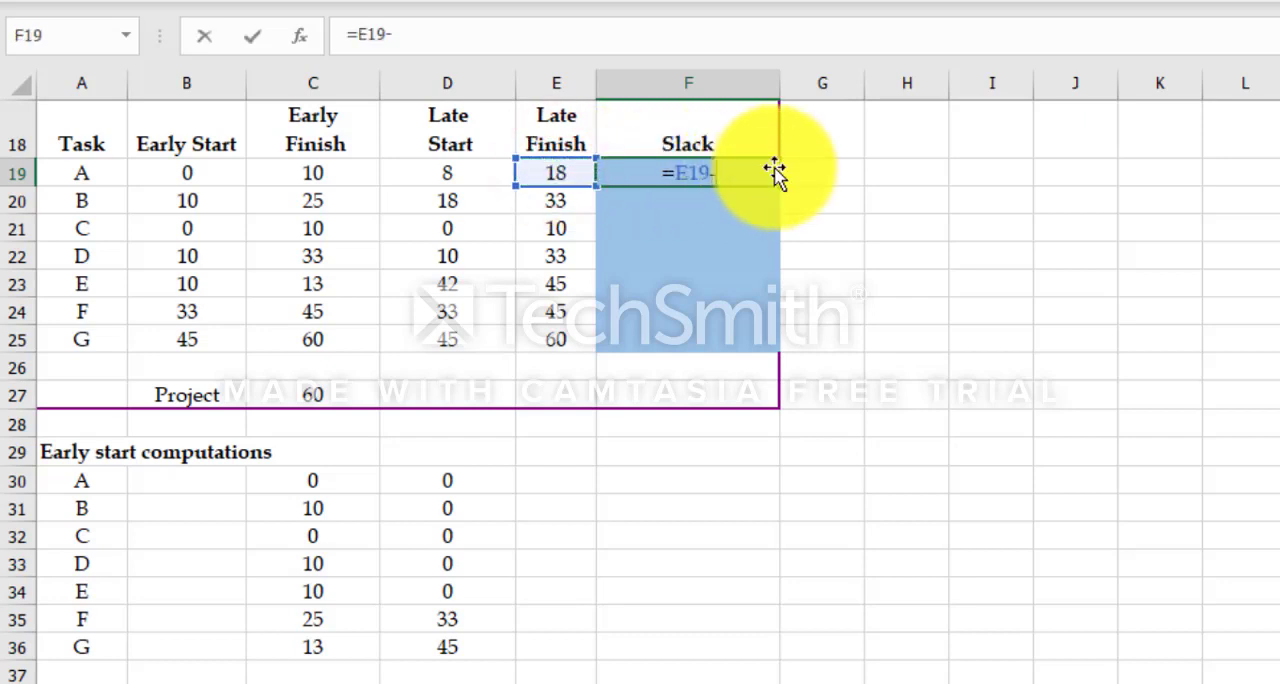
left_click(338, 175)
key("Return")
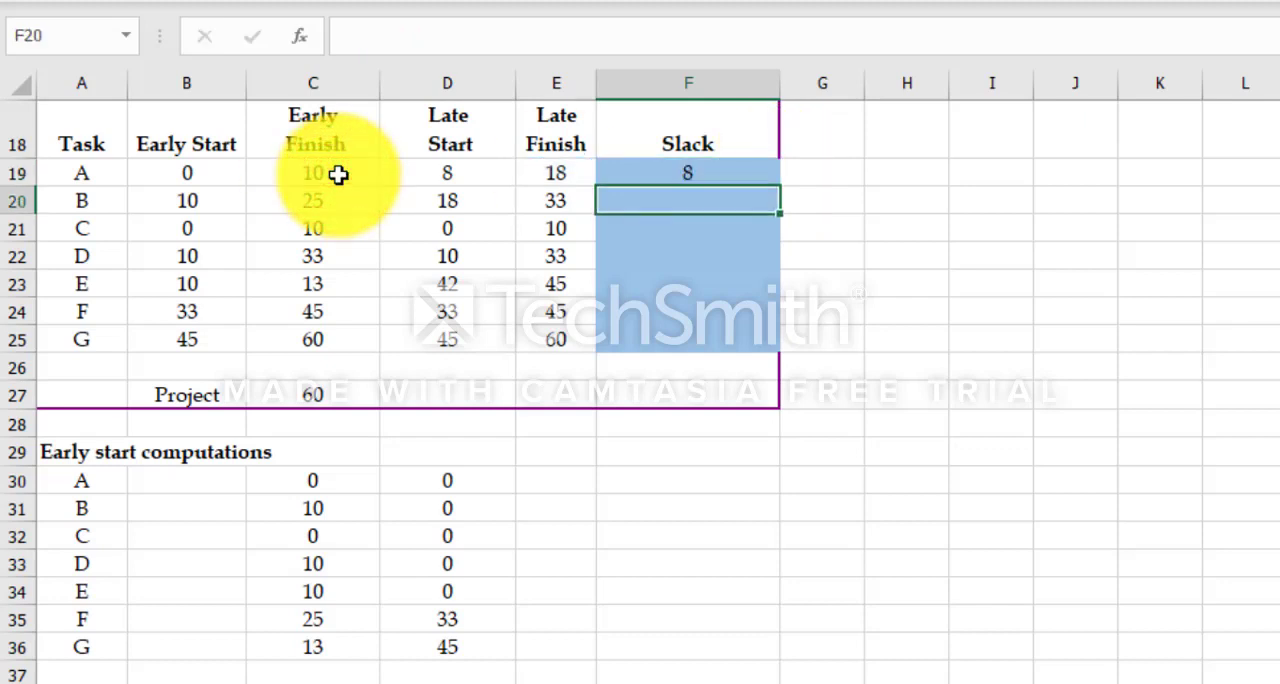
left_click(740, 172)
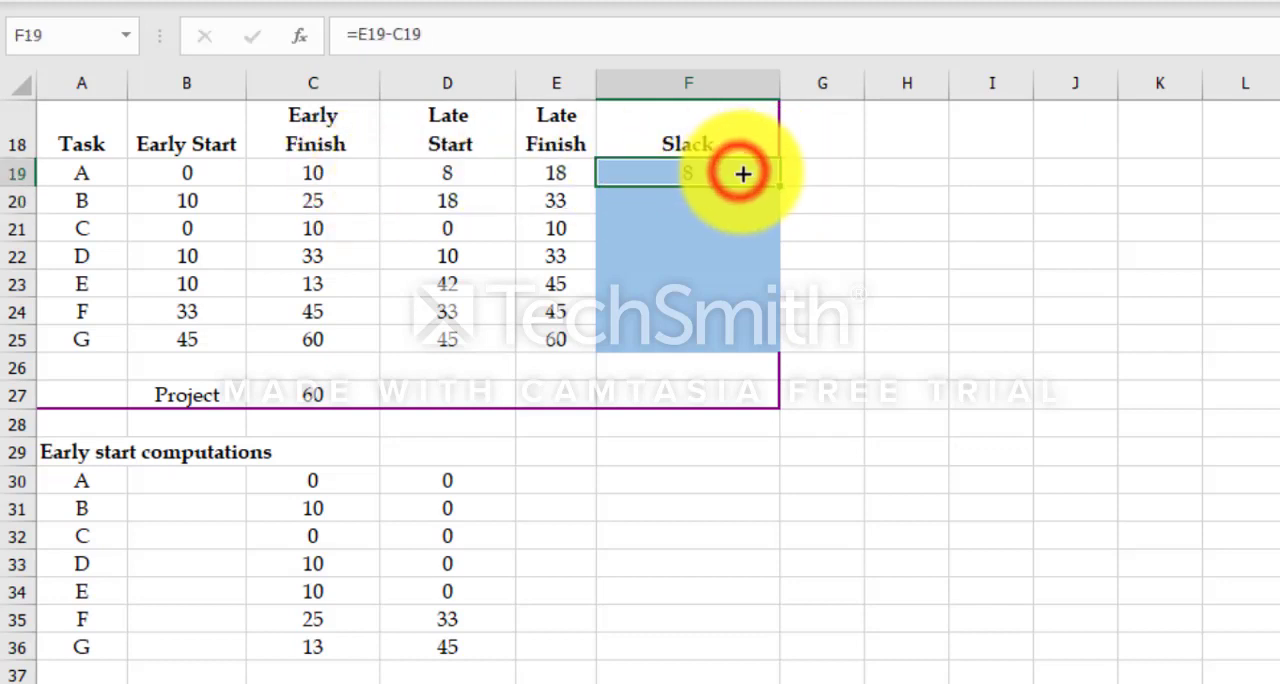
left_click_drag(773, 183, 786, 348)
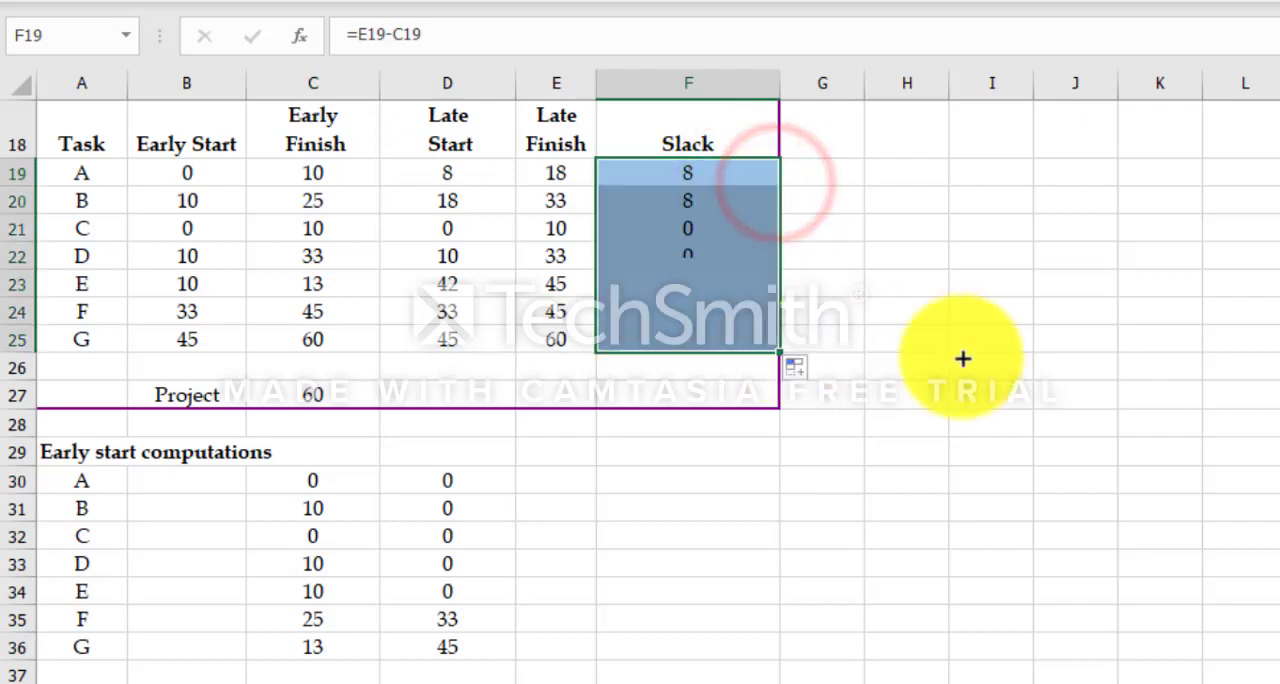
Step: Link task A's first Graph value in B53 to its early start in the Results table with =B19
scroll(1139, 372, "down", 7)
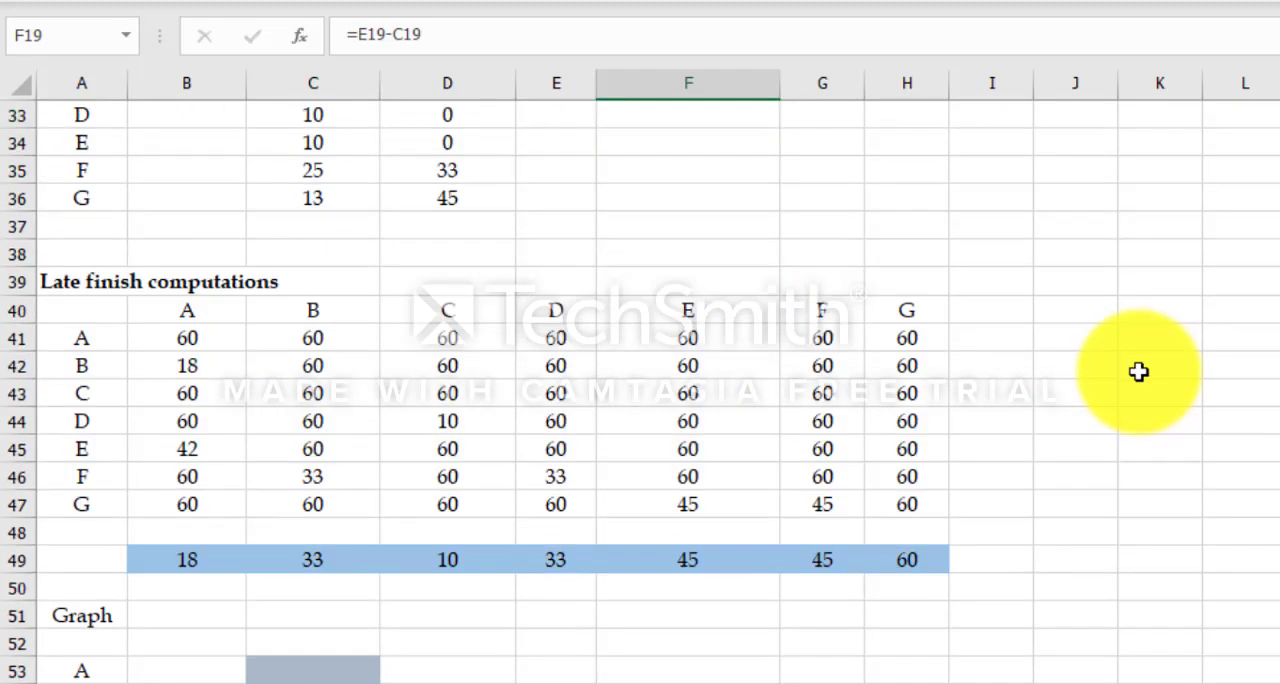
left_click(170, 504)
scroll(166, 463, "down", 3)
type("=")
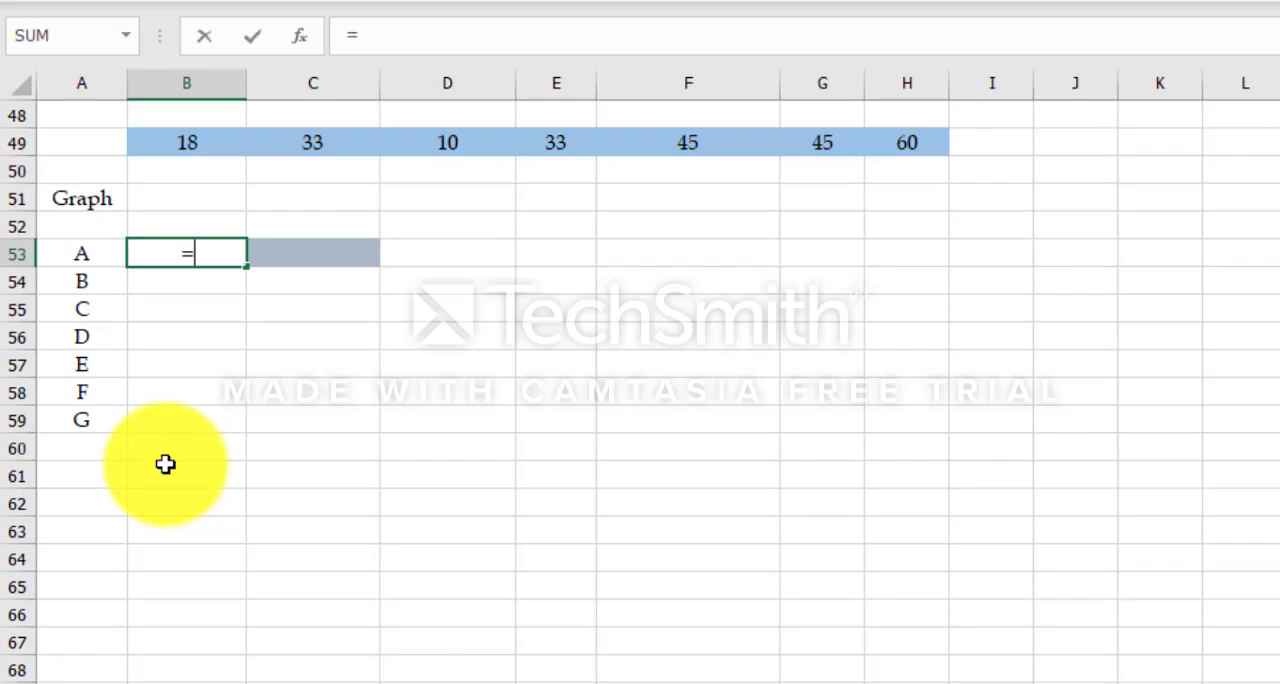
scroll(268, 346, "up", 8)
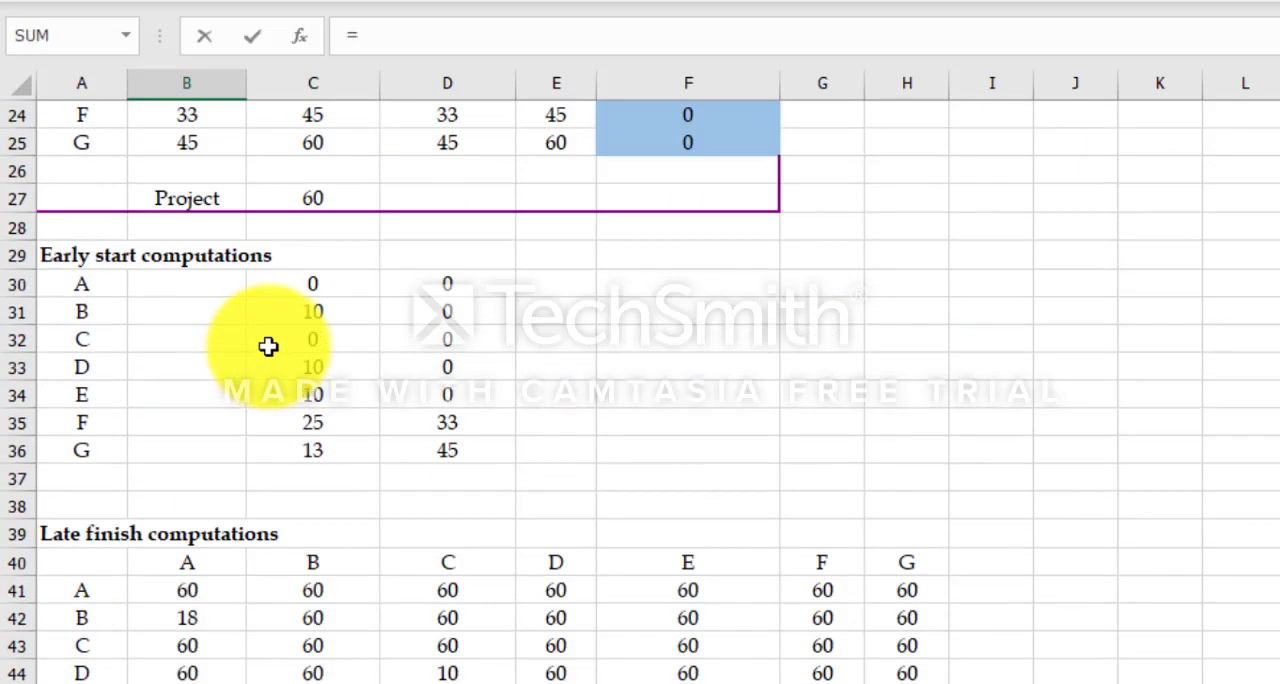
scroll(268, 346, "up", 4)
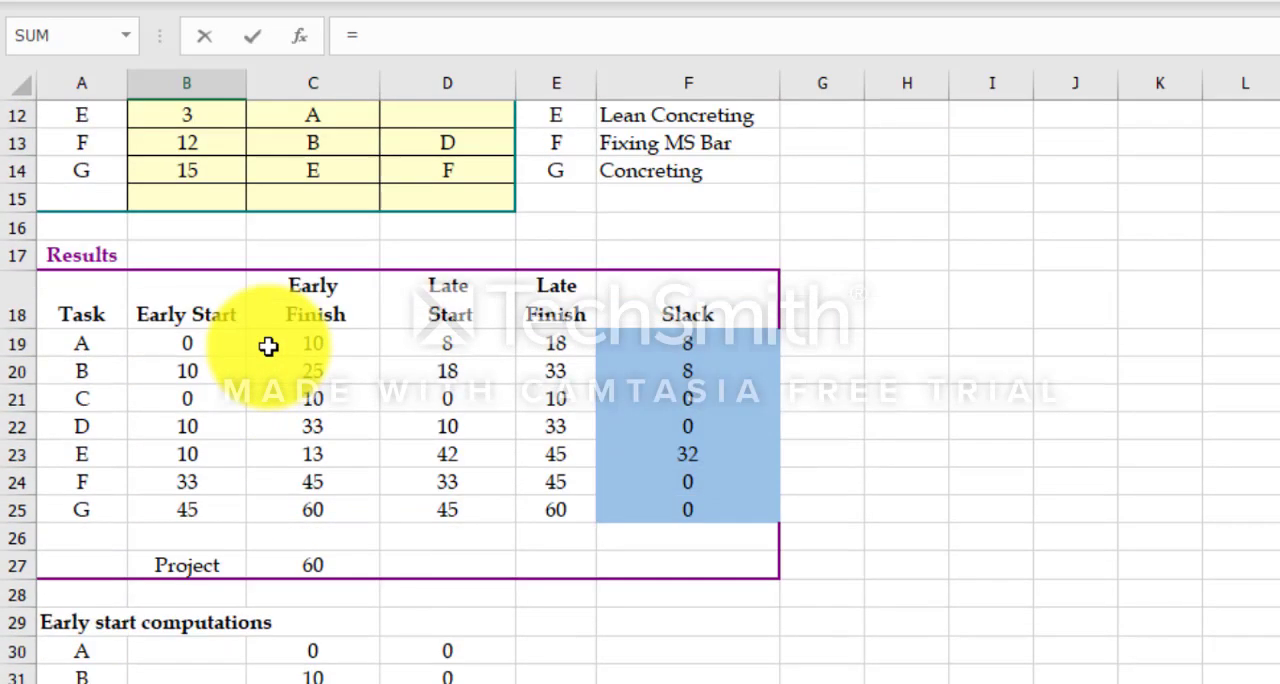
left_click(201, 347)
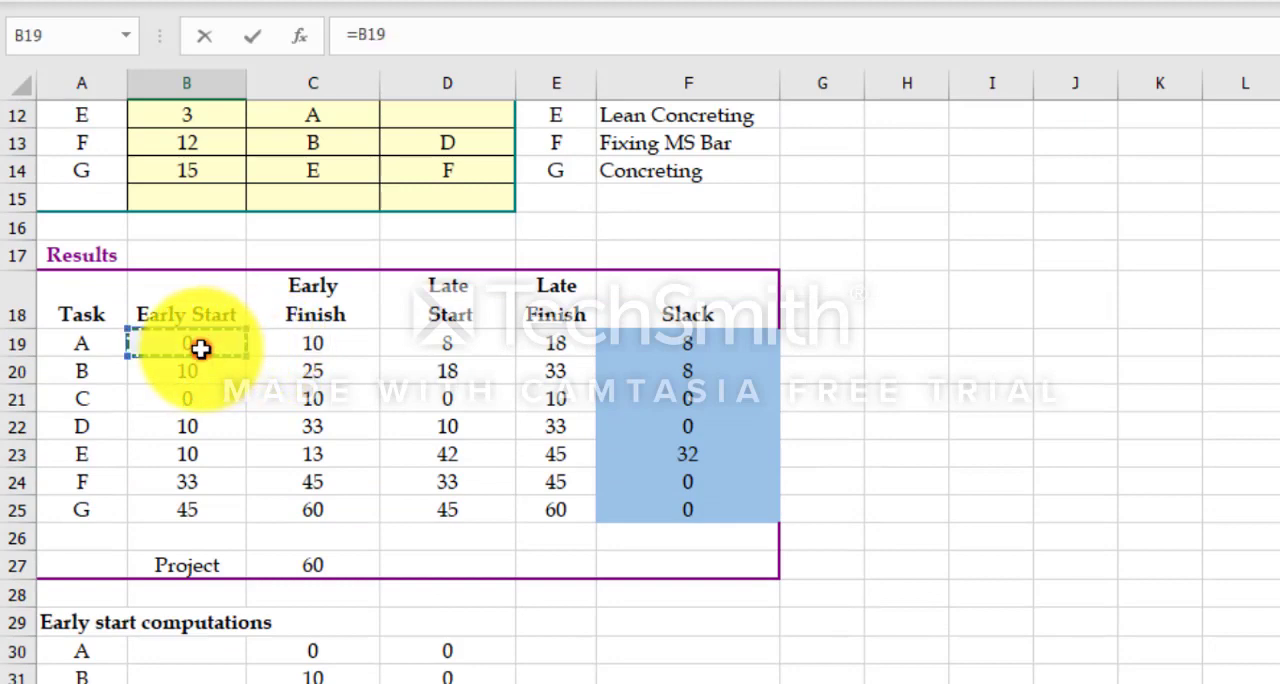
key("Return")
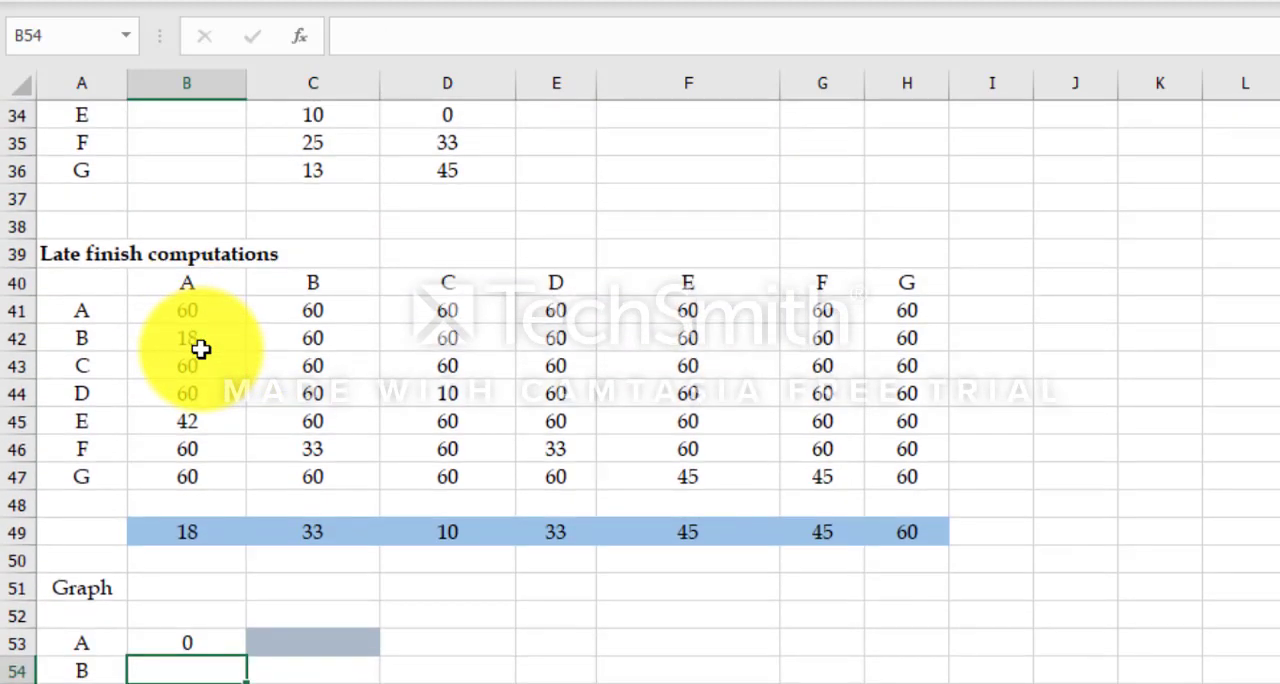
Step: Fill the early start link from B53 down through B59 for tasks B to G in the Graph table
scroll(202, 348, "down", 2)
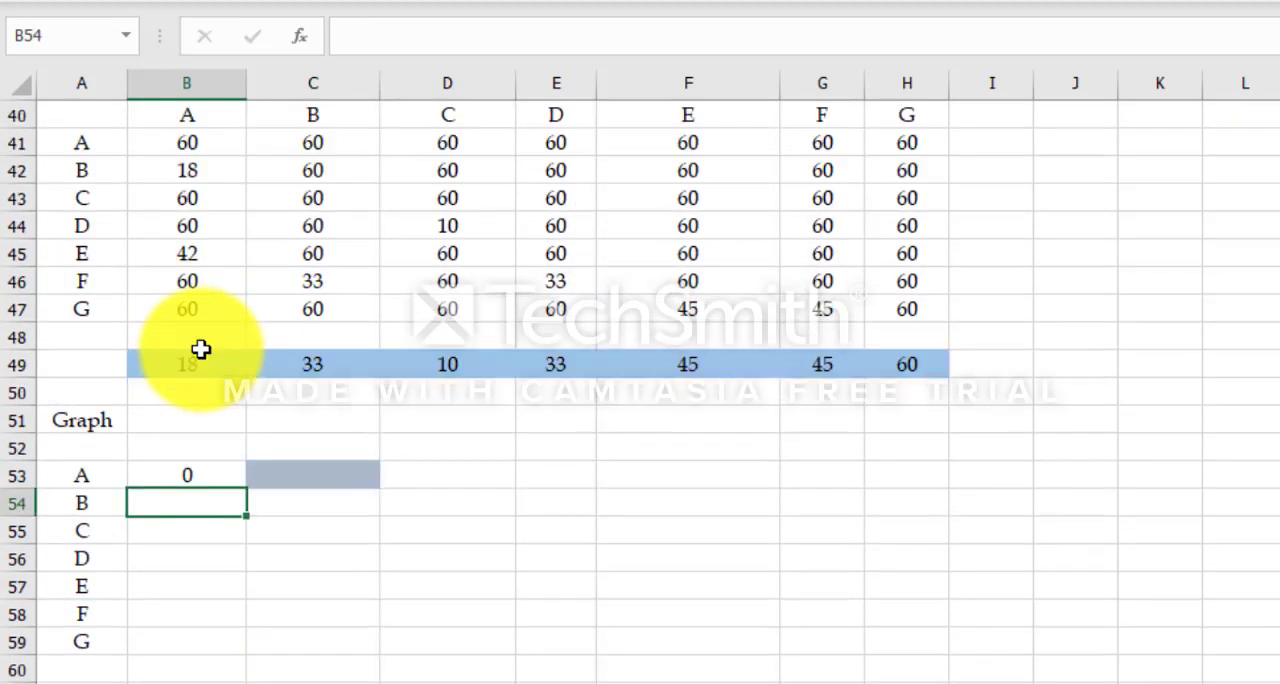
left_click(183, 476)
left_click_drag(248, 490, 246, 654)
Step: Link task A's second Graph value in C53 to its duration in the Data table with =B8
left_click(305, 475)
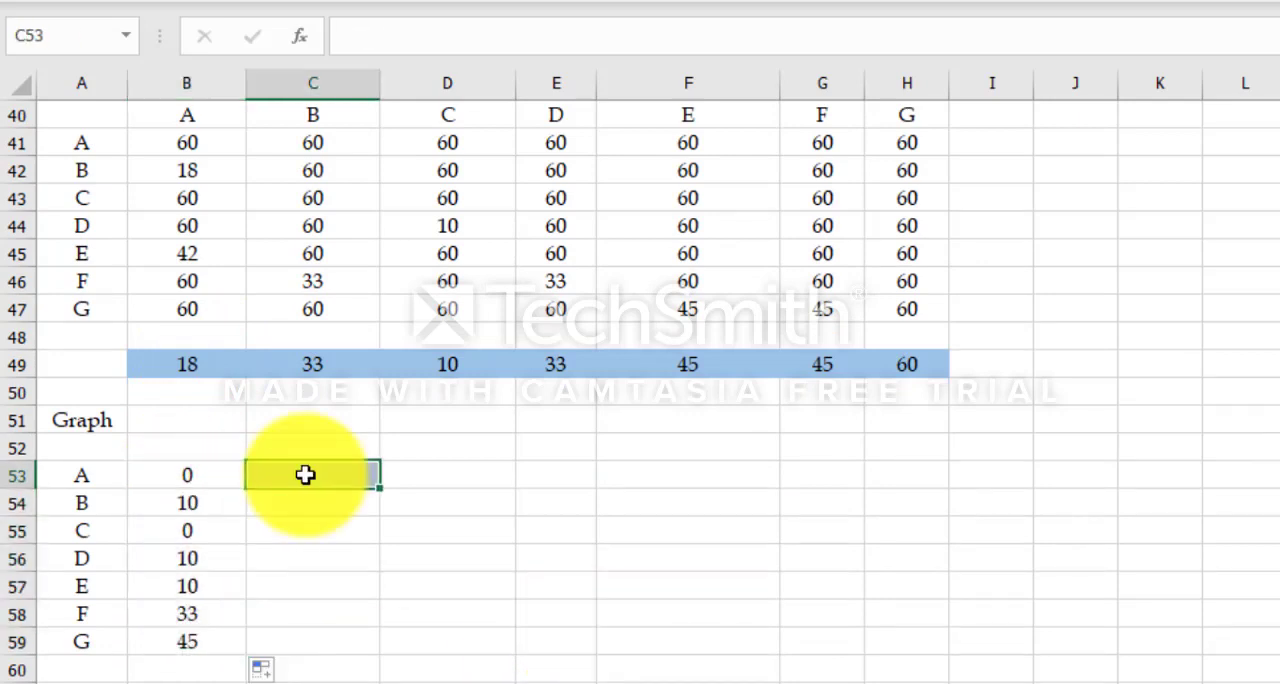
type("=")
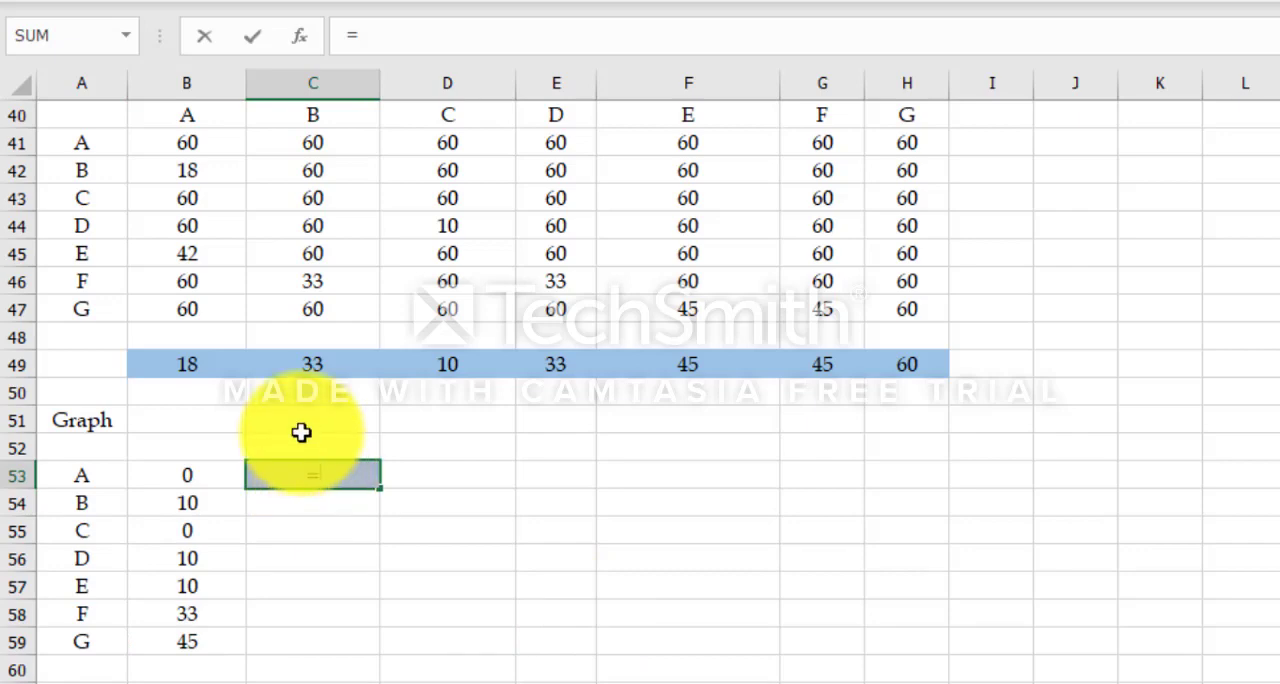
scroll(301, 432, "up", 9)
scroll(301, 432, "up", 4)
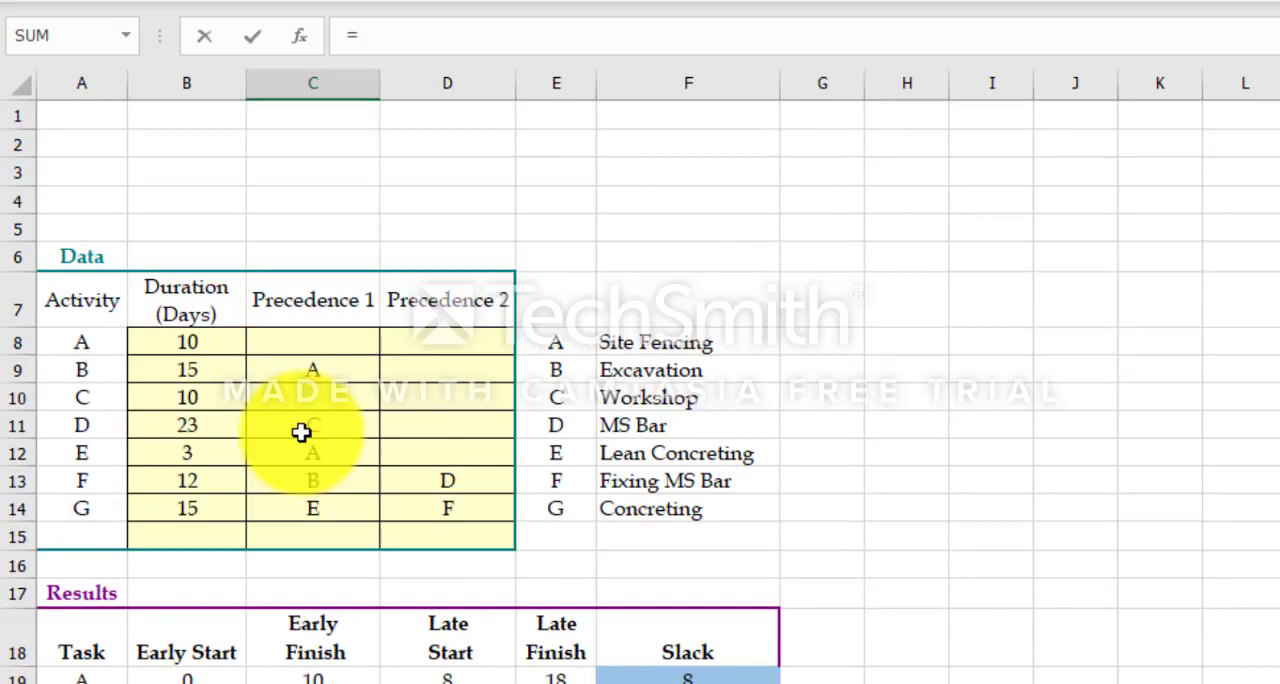
left_click(186, 343)
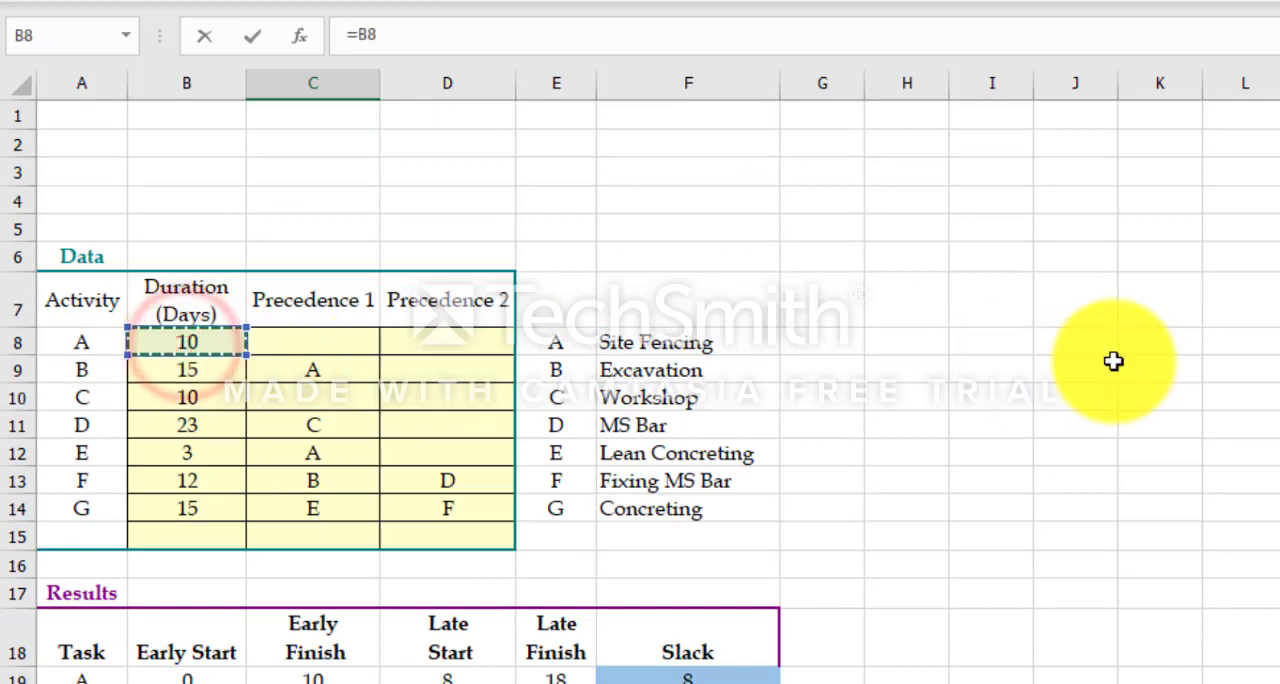
key("Return")
scroll(1110, 363, "down", 3)
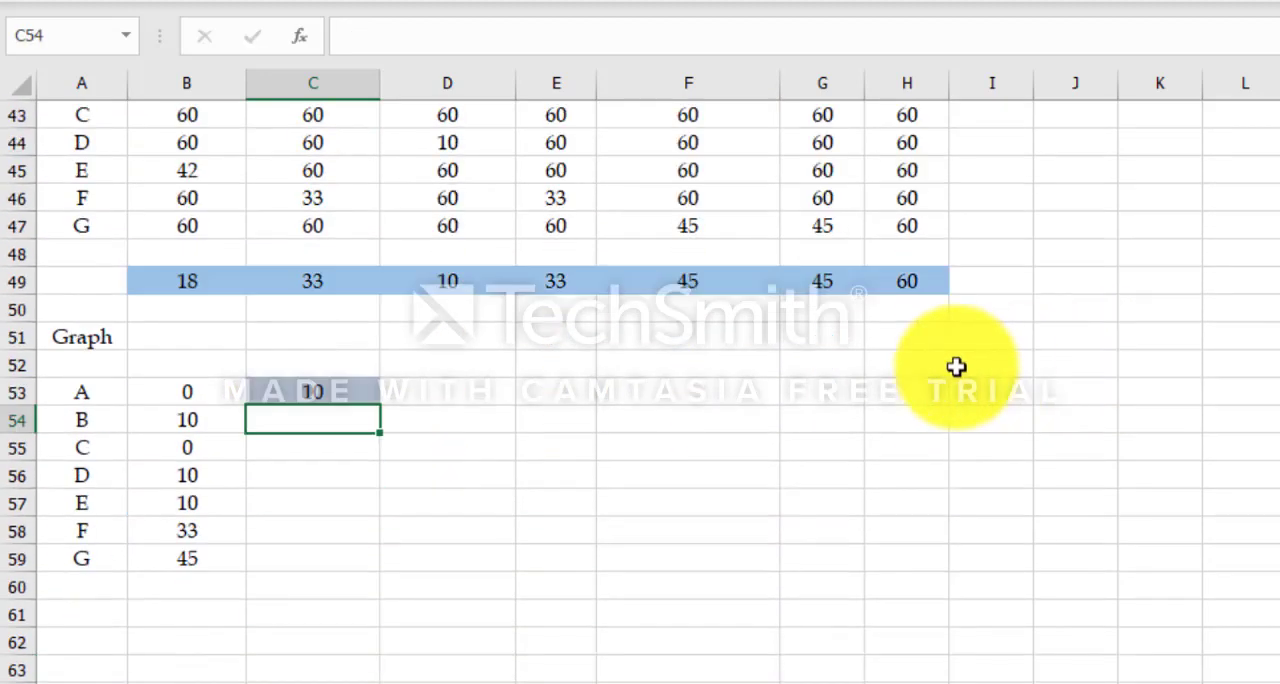
Step: Remove the cell fill from C53 and fill its duration link down through C59 for tasks B to G
left_click(350, 388)
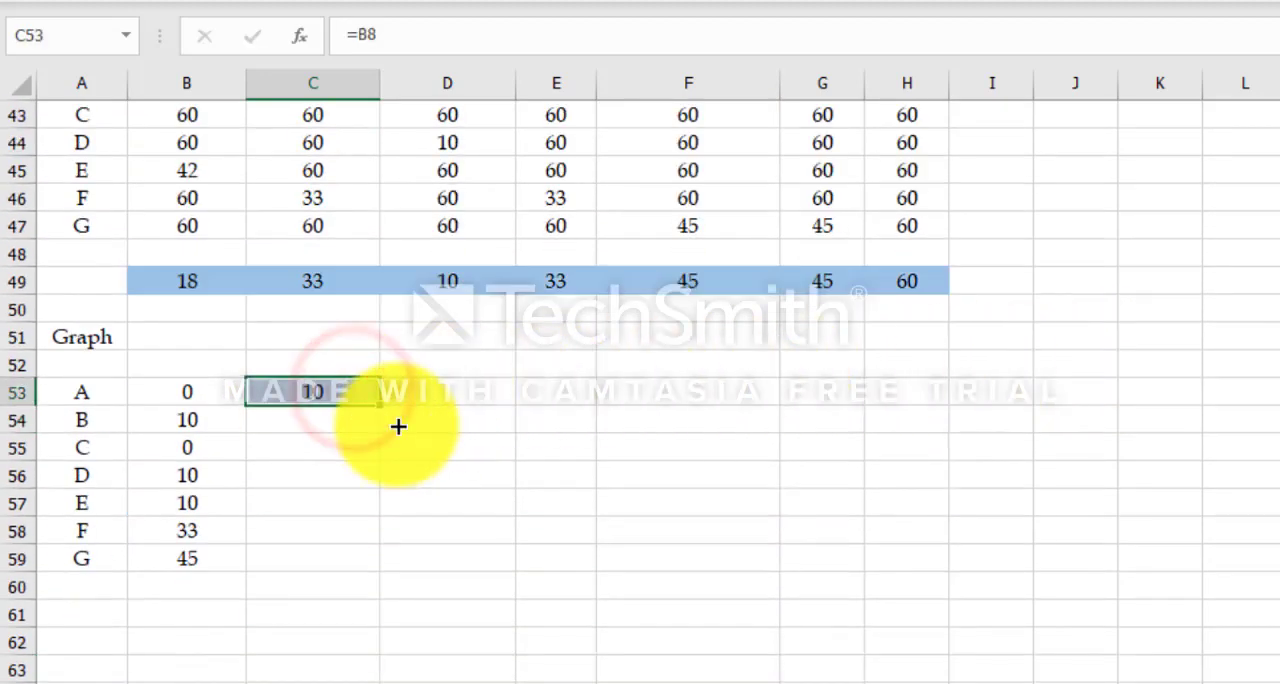
left_click(358, 1)
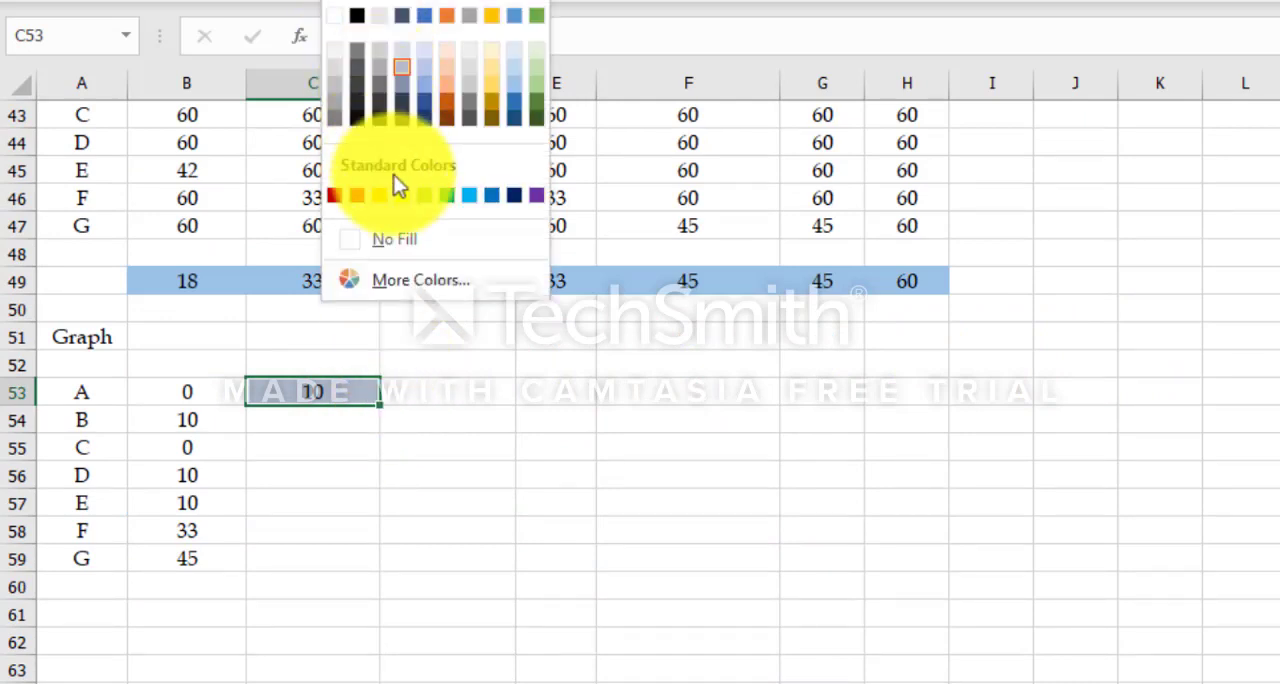
left_click(398, 239)
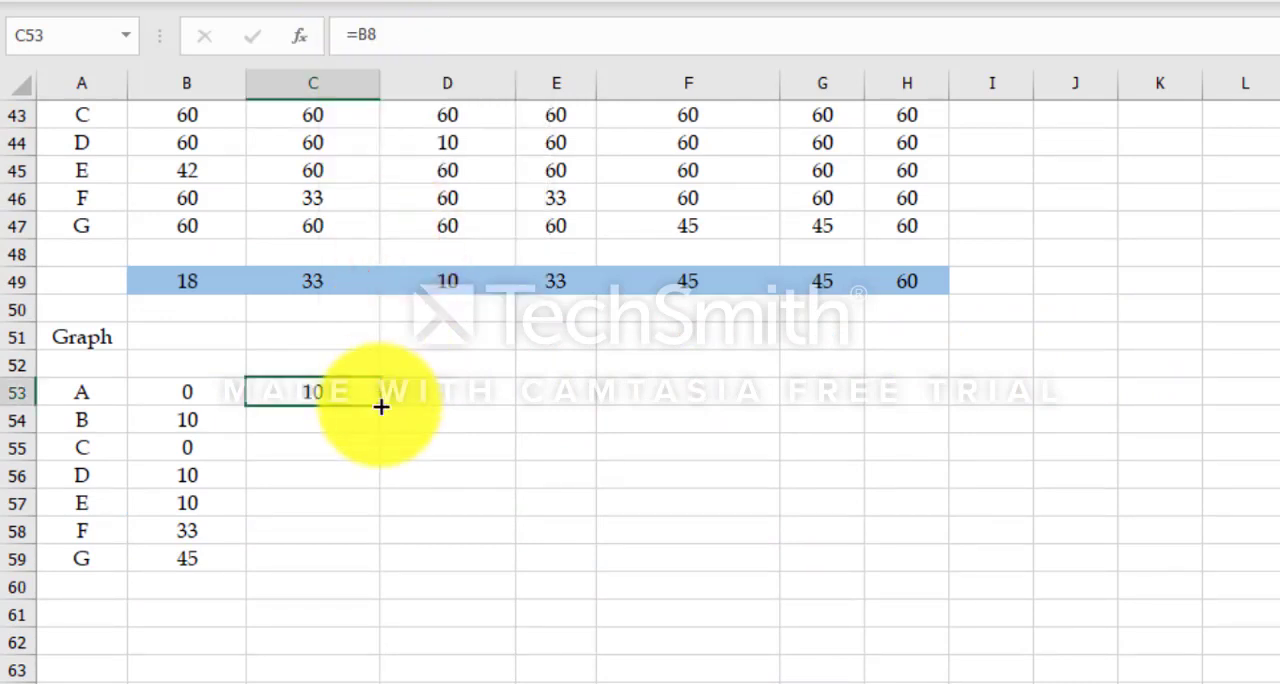
left_click_drag(381, 406, 351, 566)
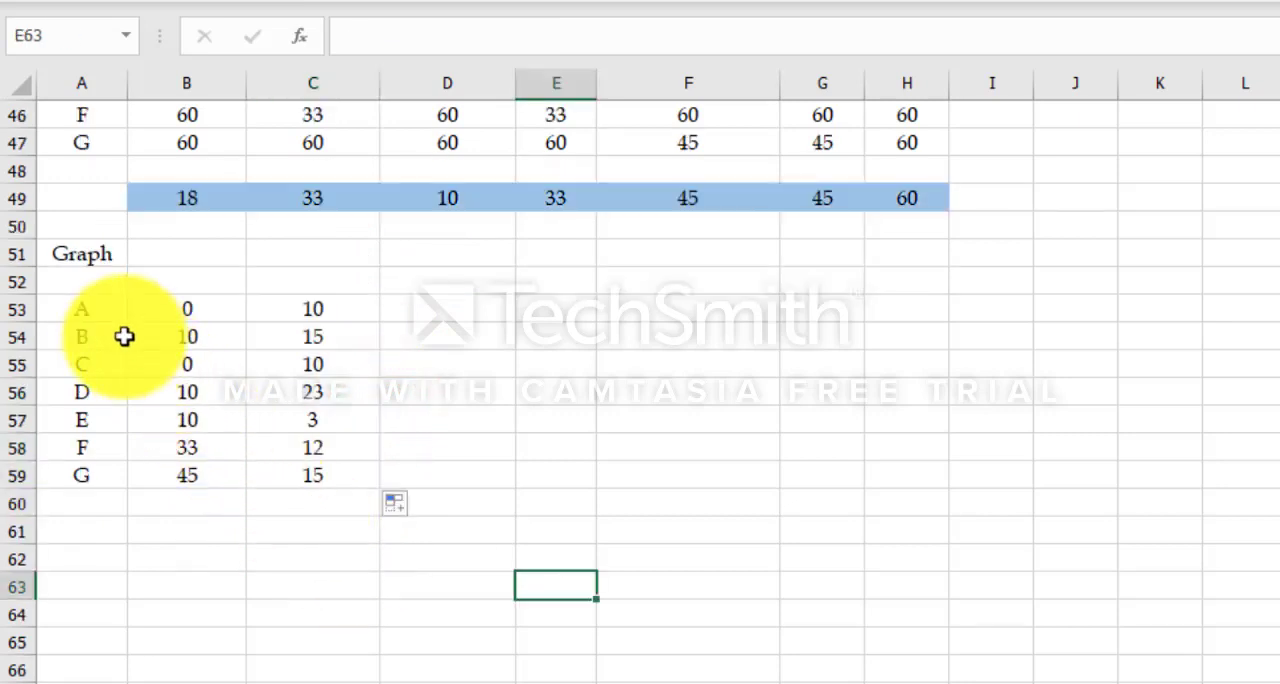
Step: Insert a 2-D stacked bar chart from A53:C59 and place it beside the Graph table below row 51
left_click_drag(106, 313, 306, 477)
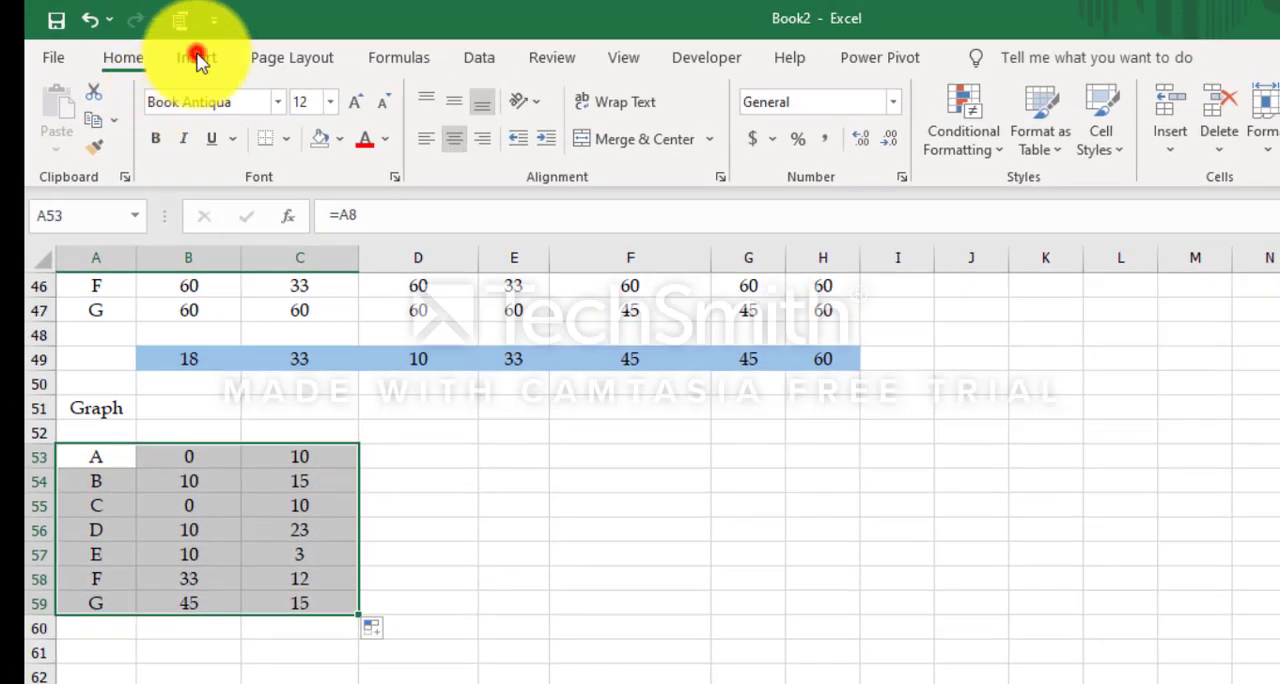
left_click(197, 57)
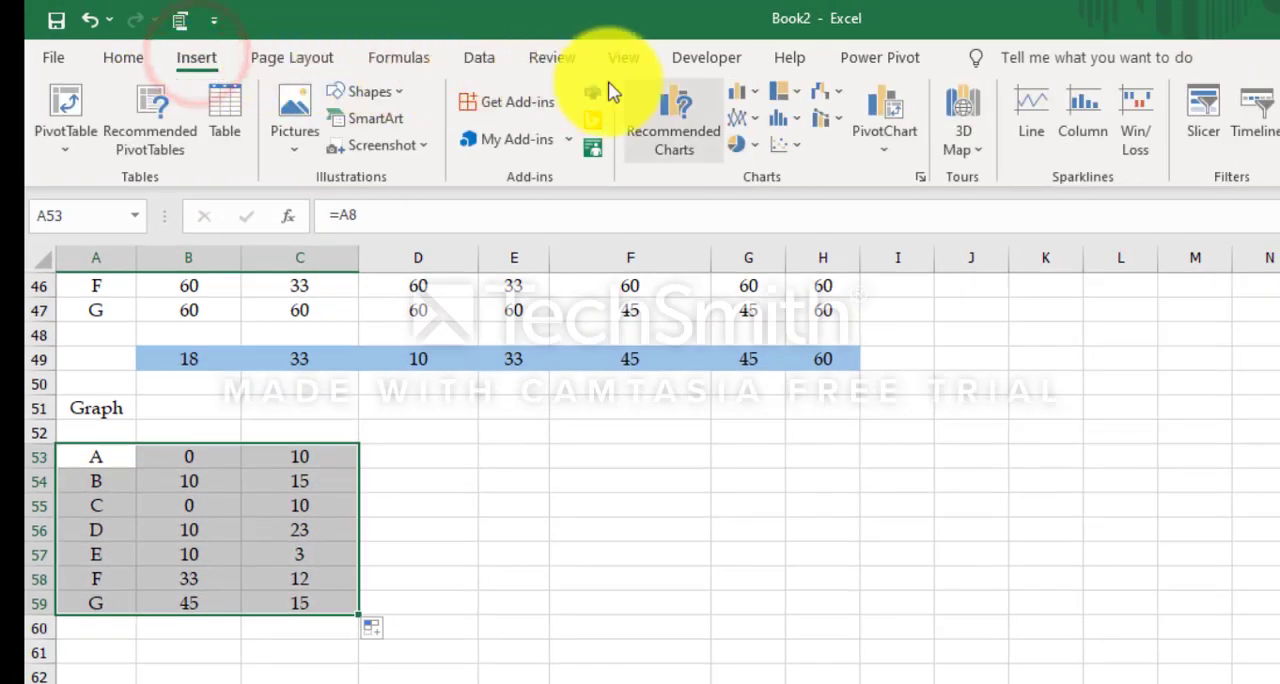
left_click(745, 92)
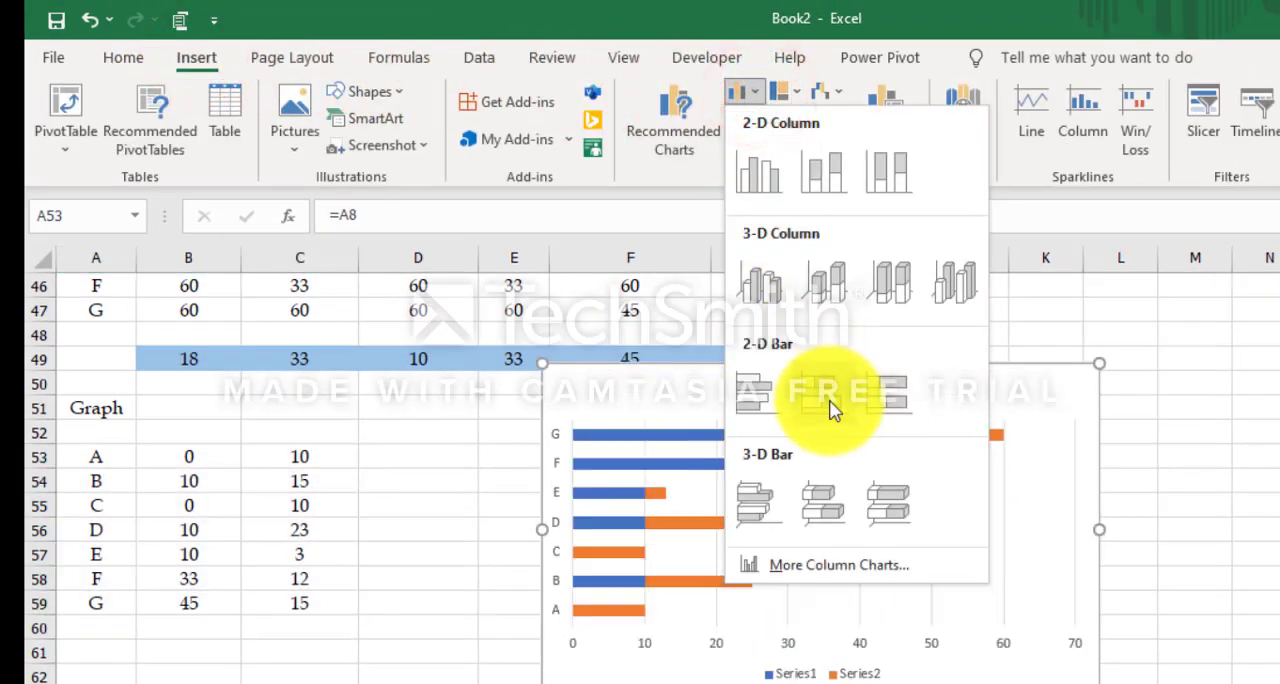
left_click(832, 410)
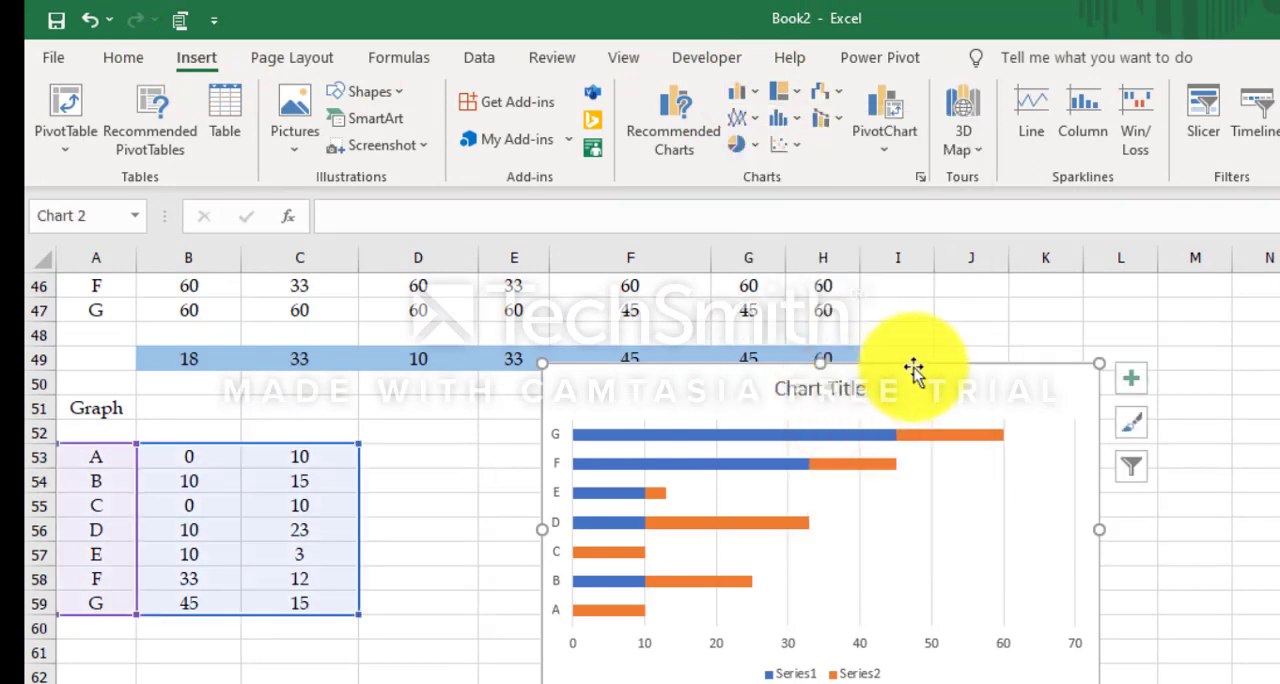
left_click_drag(911, 366, 800, 414)
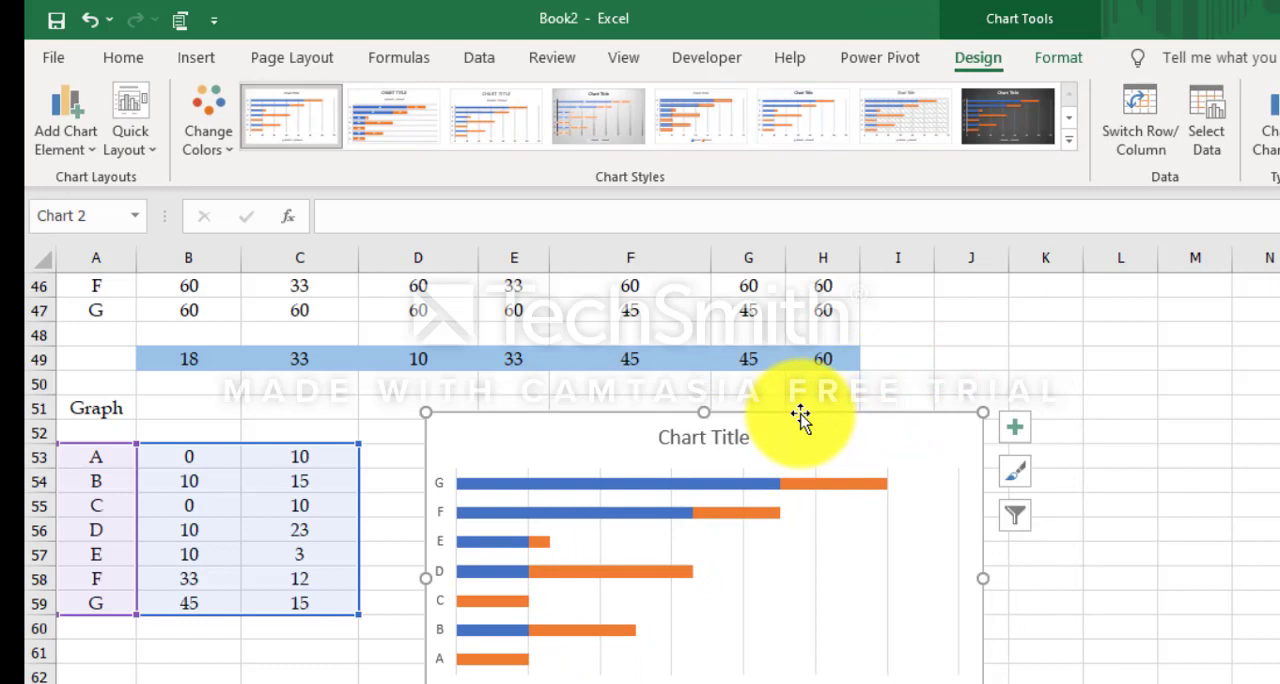
Step: Change the chart's title to "Gantt Chart"
left_click(720, 438)
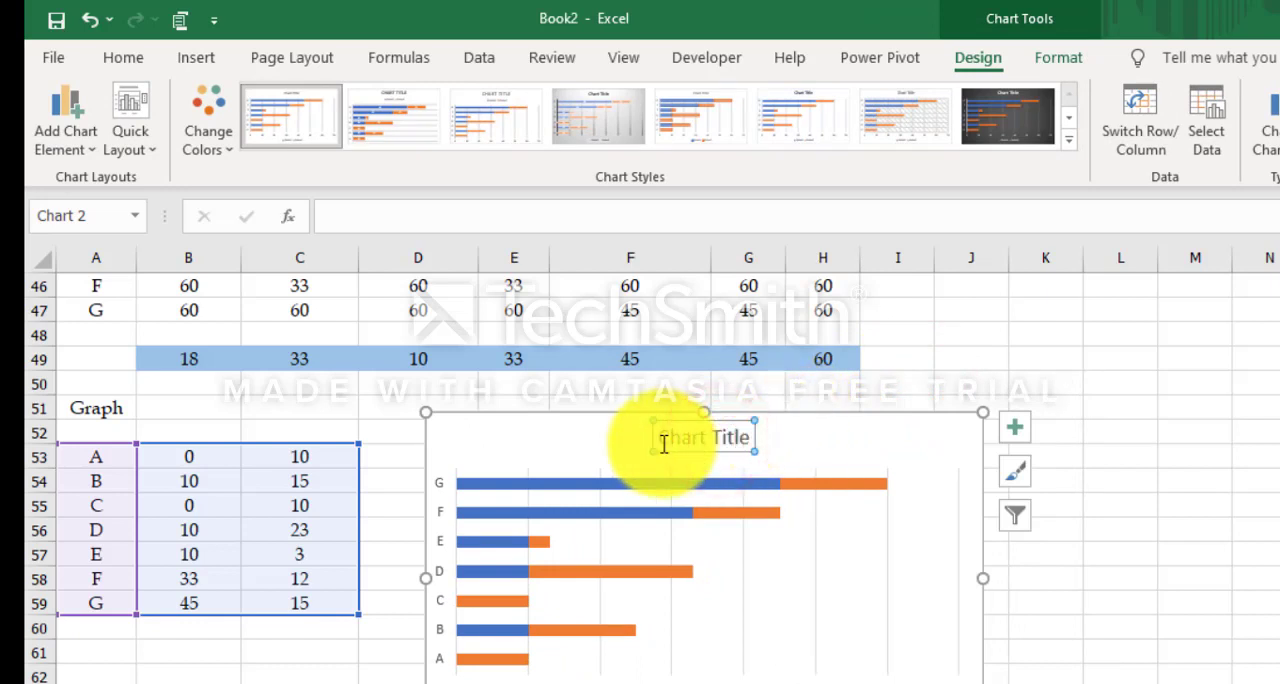
left_click_drag(663, 443, 757, 441)
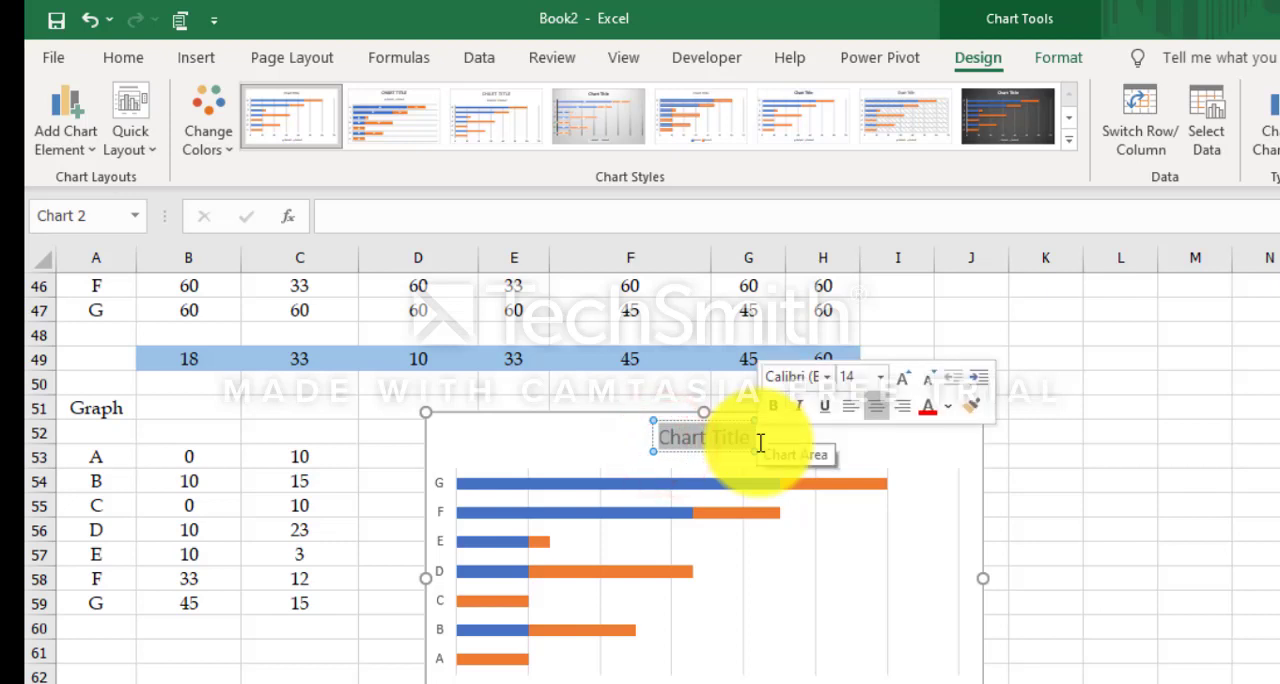
type("Gantt")
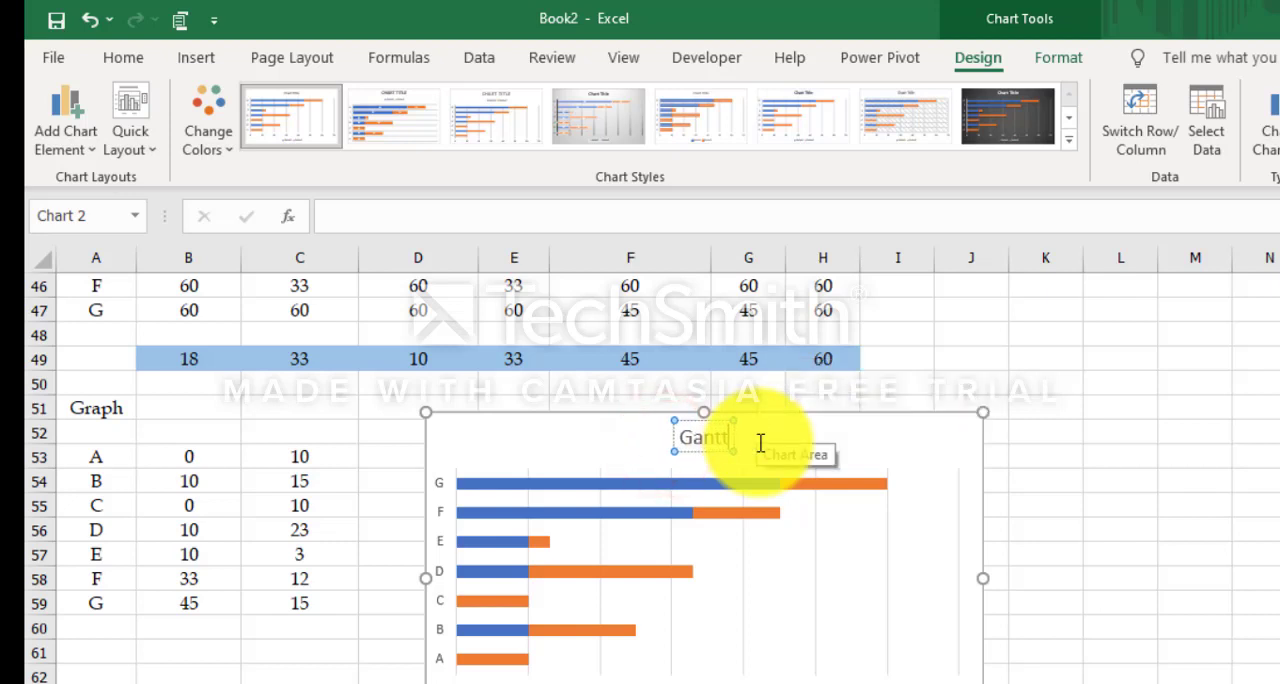
type(" Chart")
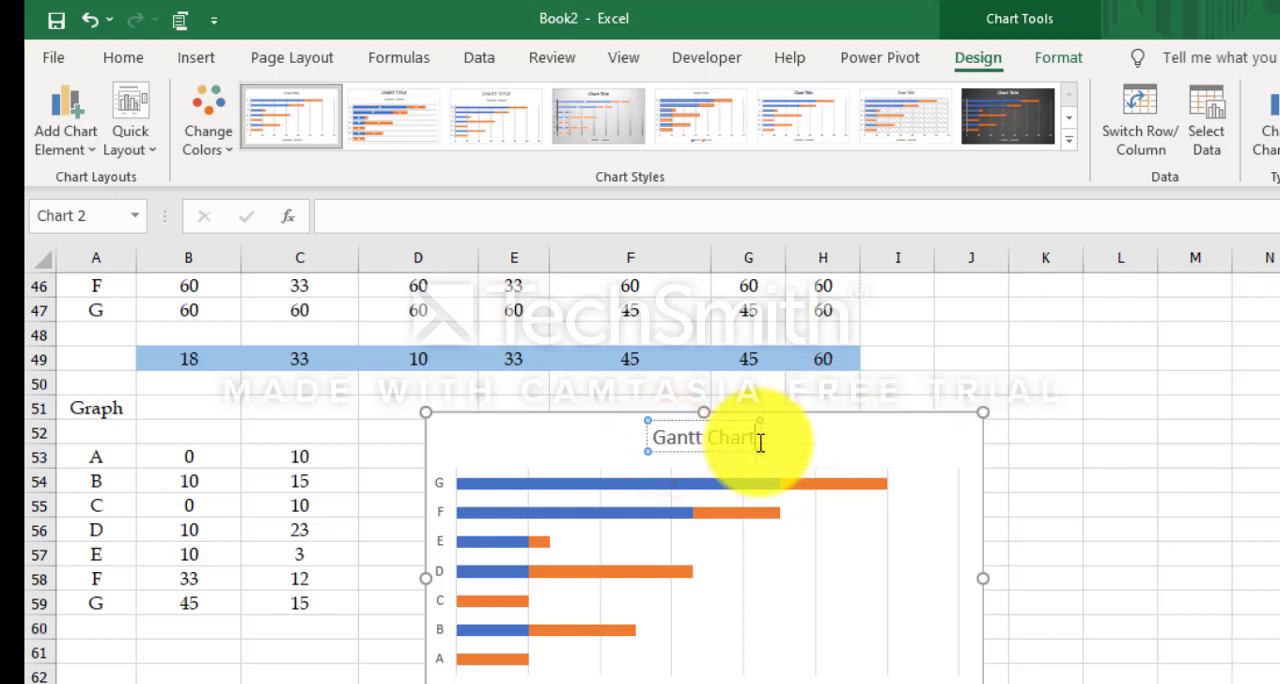
Step: Set the early start series (Series1) bars in the Gantt chart to No fill
left_click(628, 483)
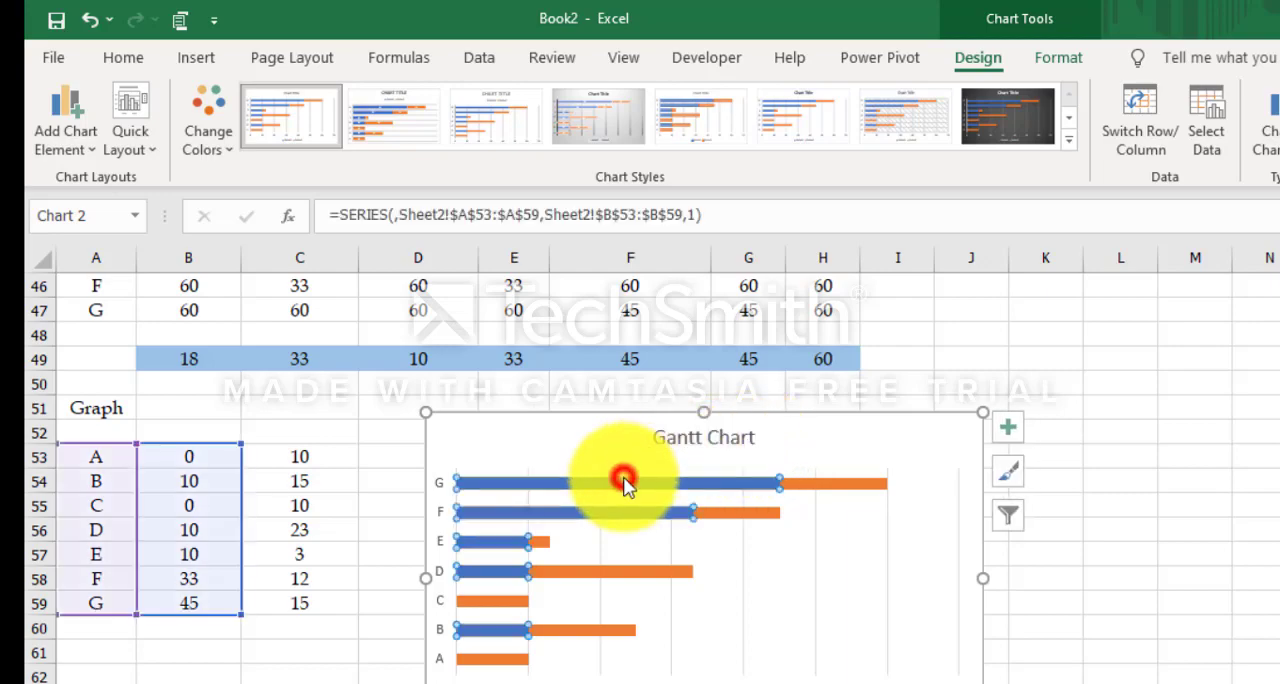
right_click(621, 486)
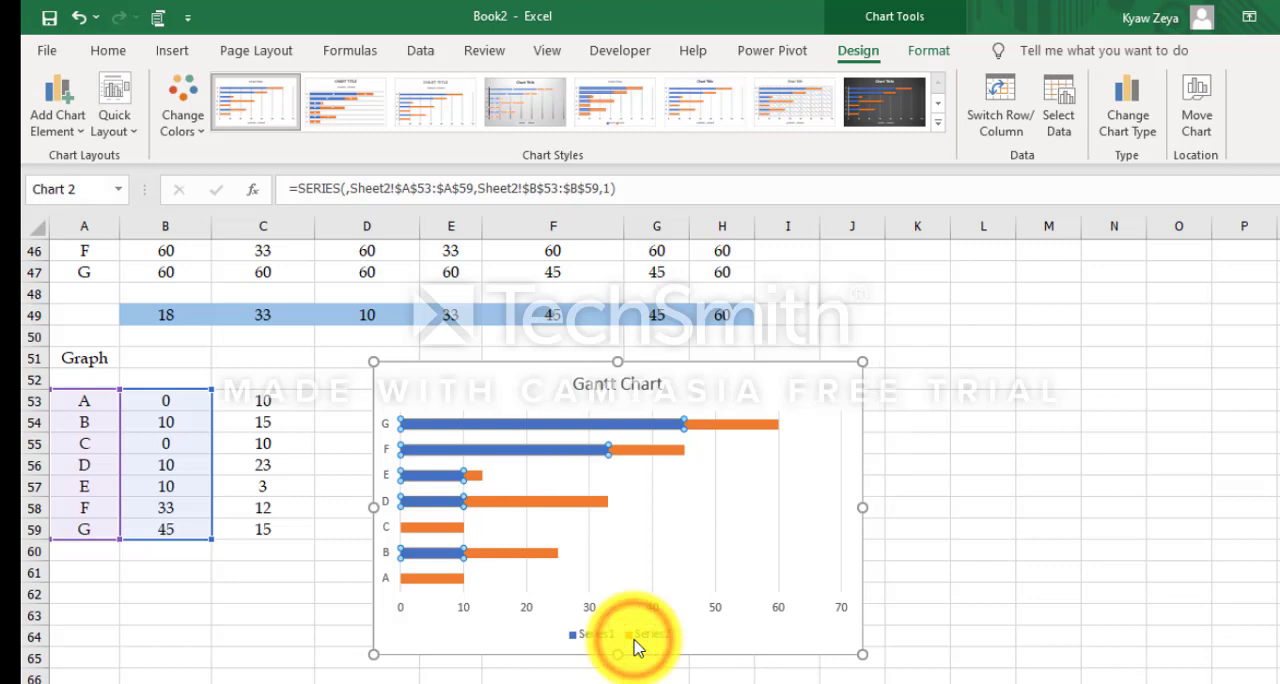
left_click(1159, 305)
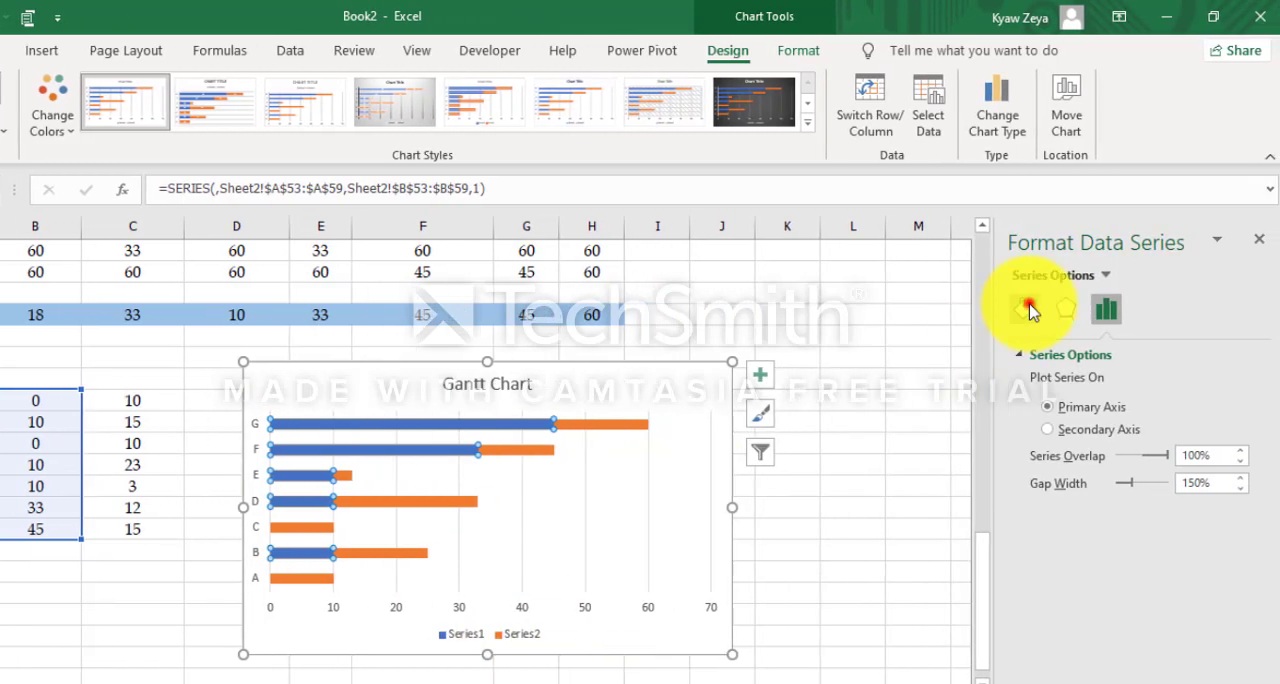
left_click(1022, 355)
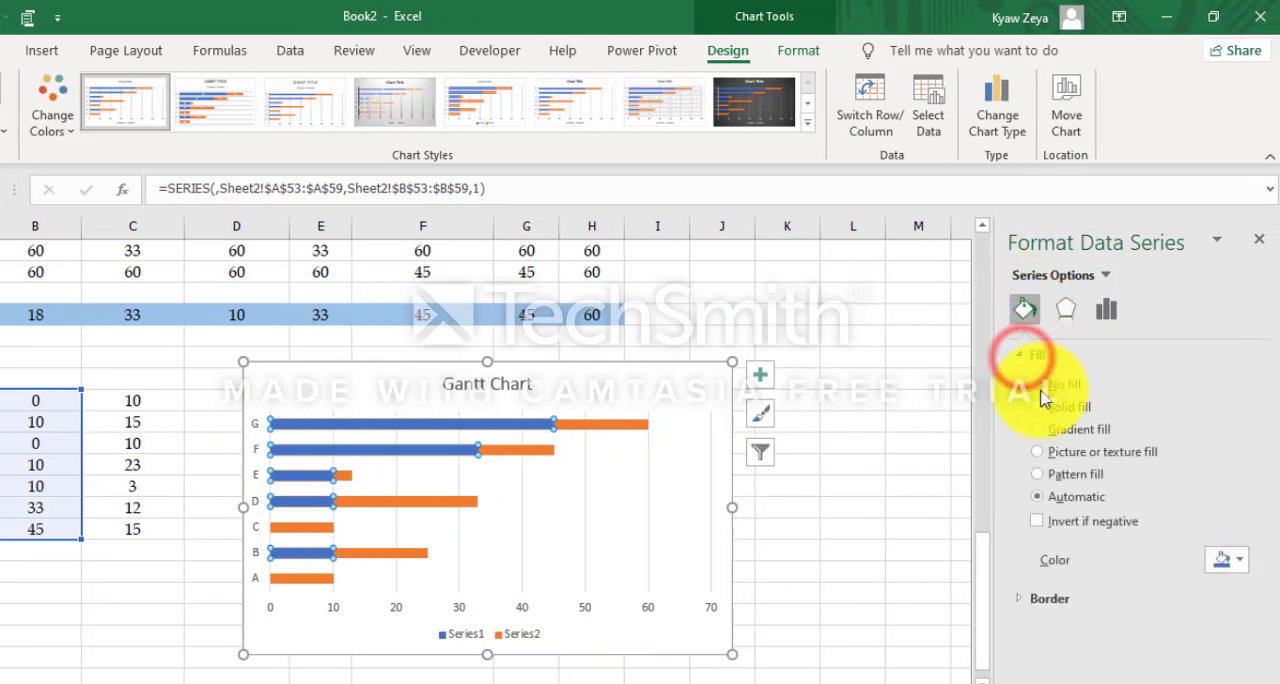
left_click(1040, 384)
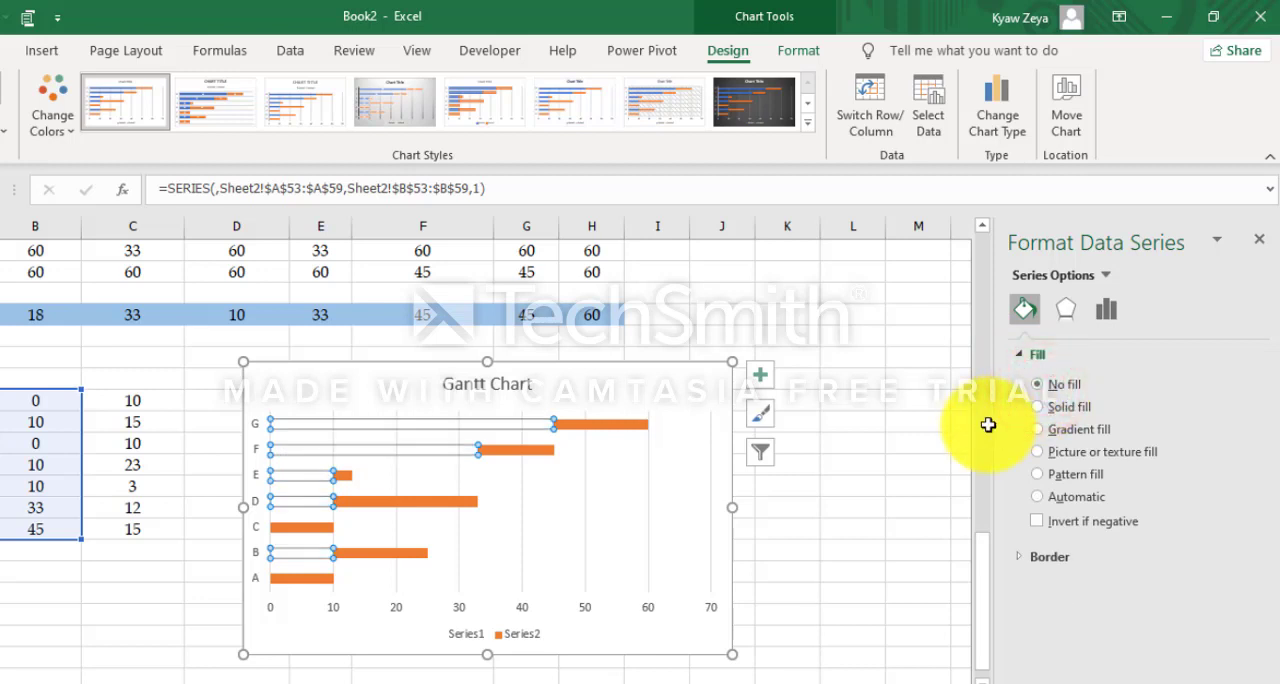
left_click(860, 588)
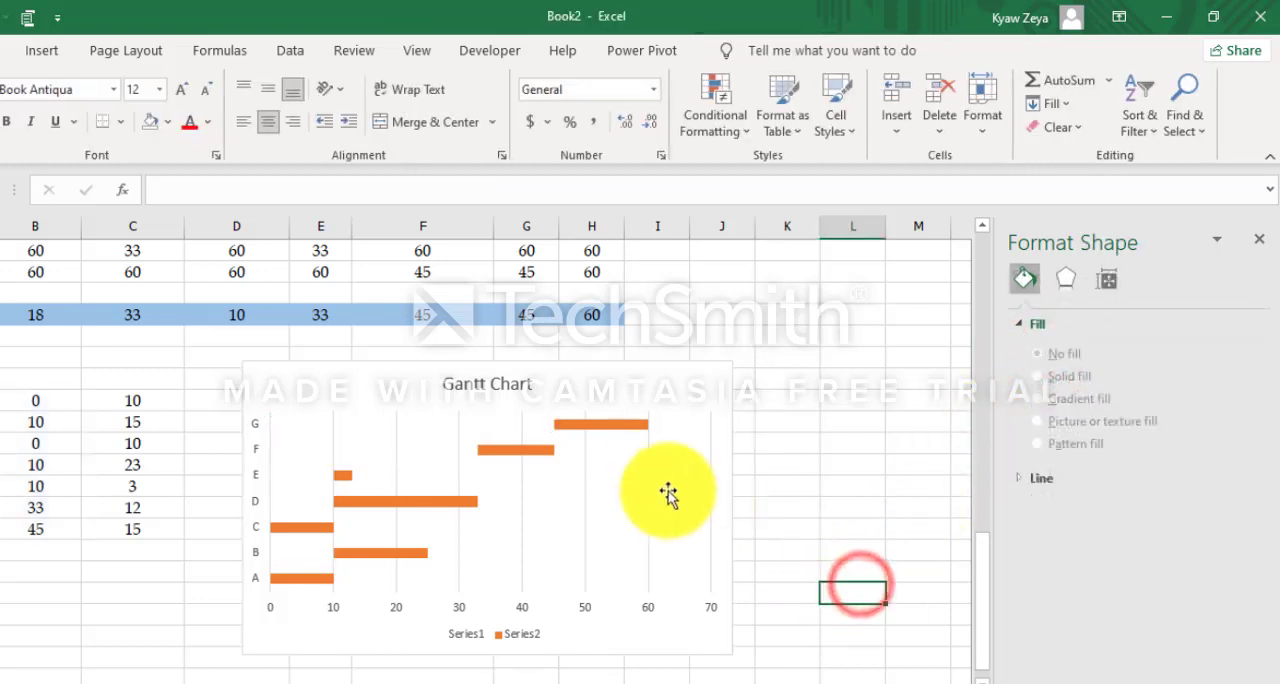
Step: Examine the slack values of tasks C to G in the Results table to identify the critical tasks
left_click(350, 400)
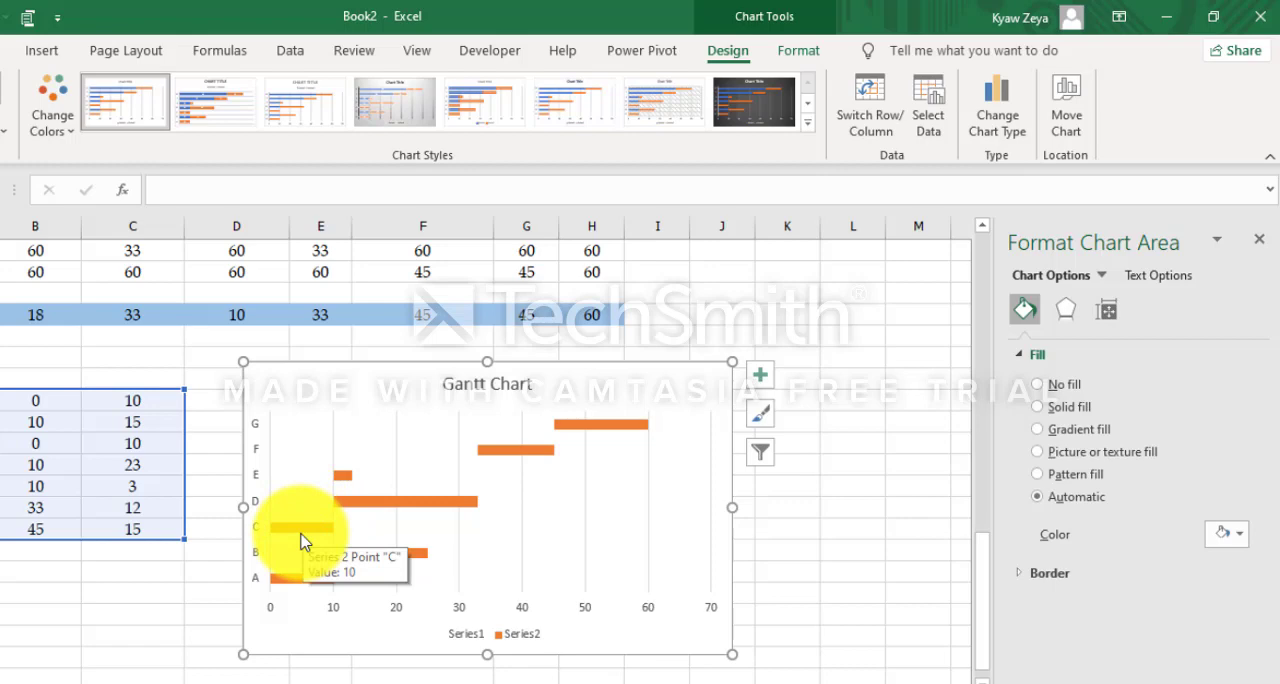
scroll(391, 503, "up", 8)
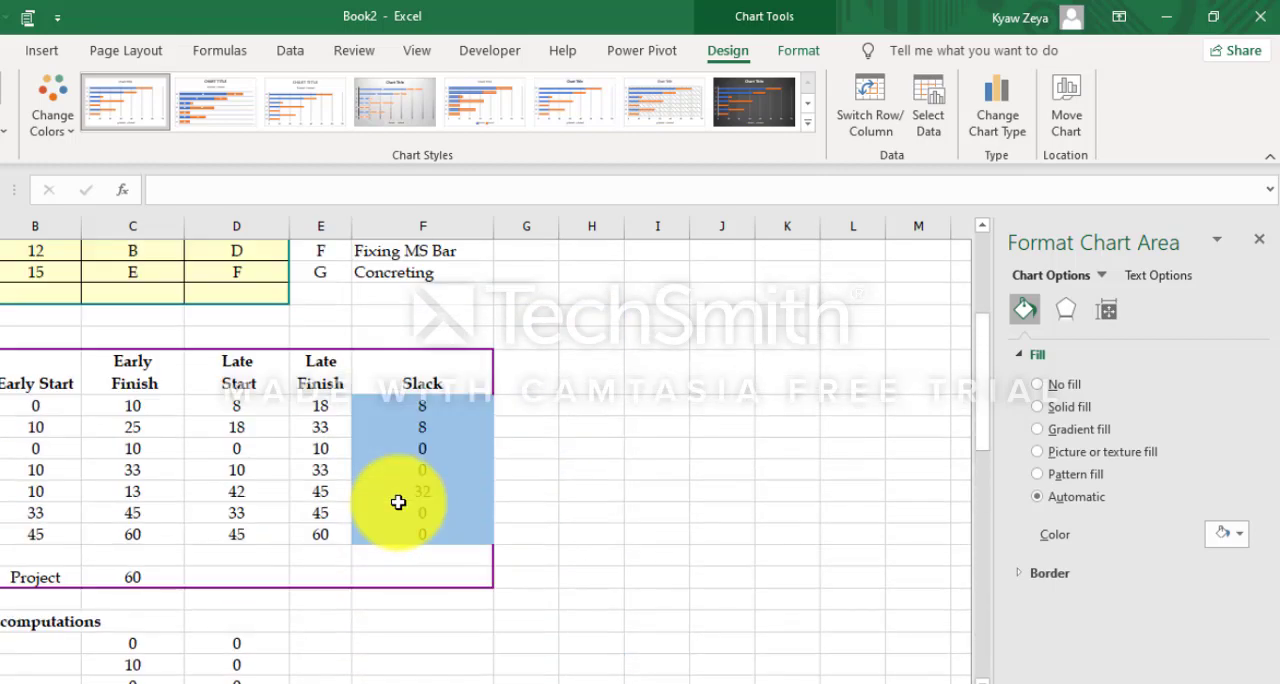
scroll(398, 502, "up", 3)
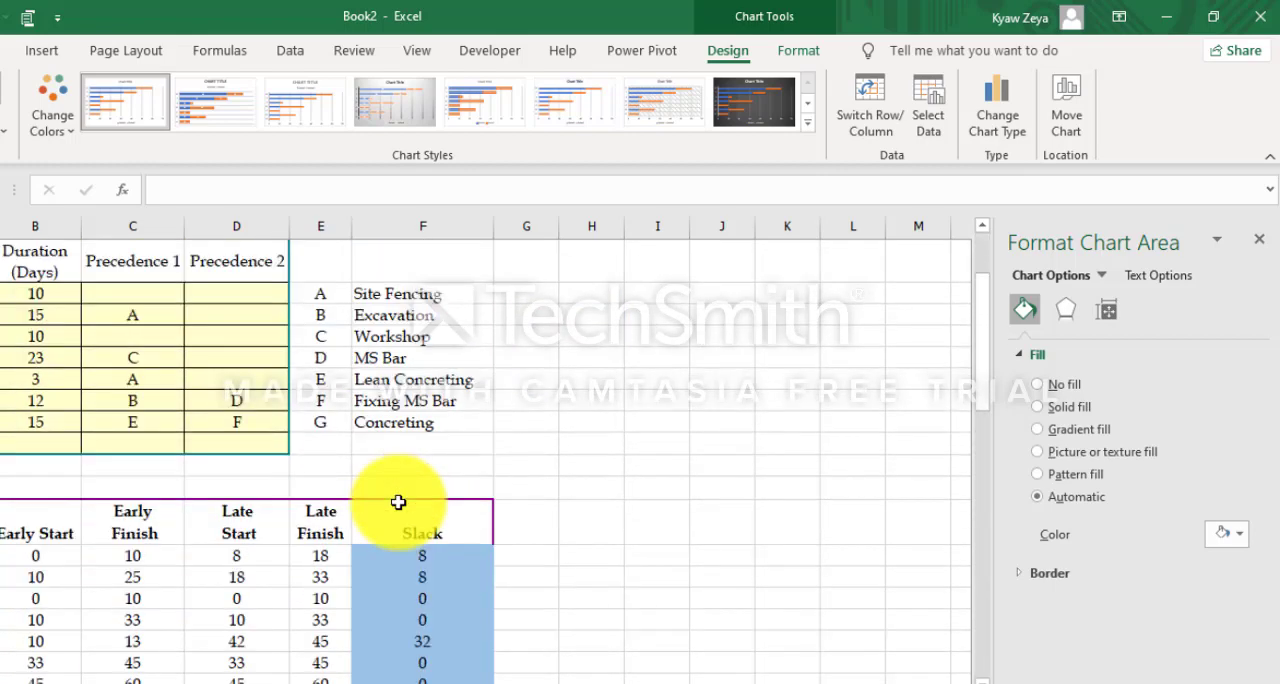
scroll(398, 502, "down", 2)
left_click(430, 512)
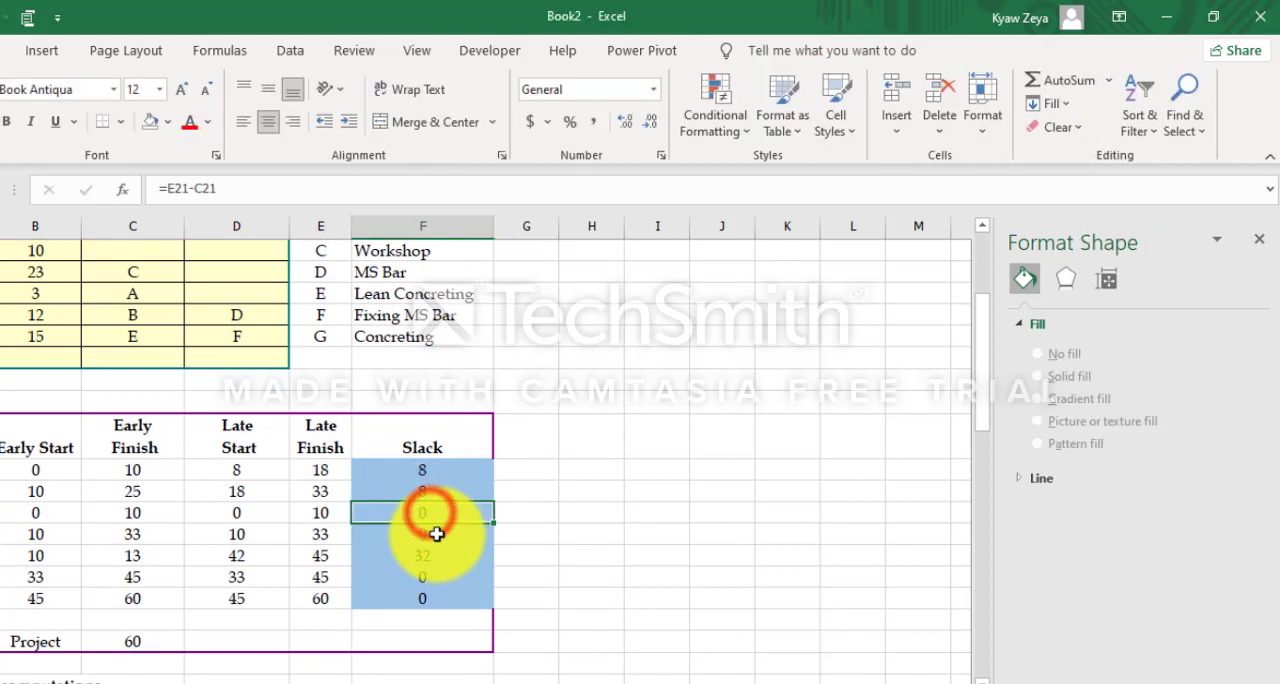
left_click(423, 534)
left_click(423, 555)
left_click(430, 575)
left_click(437, 595)
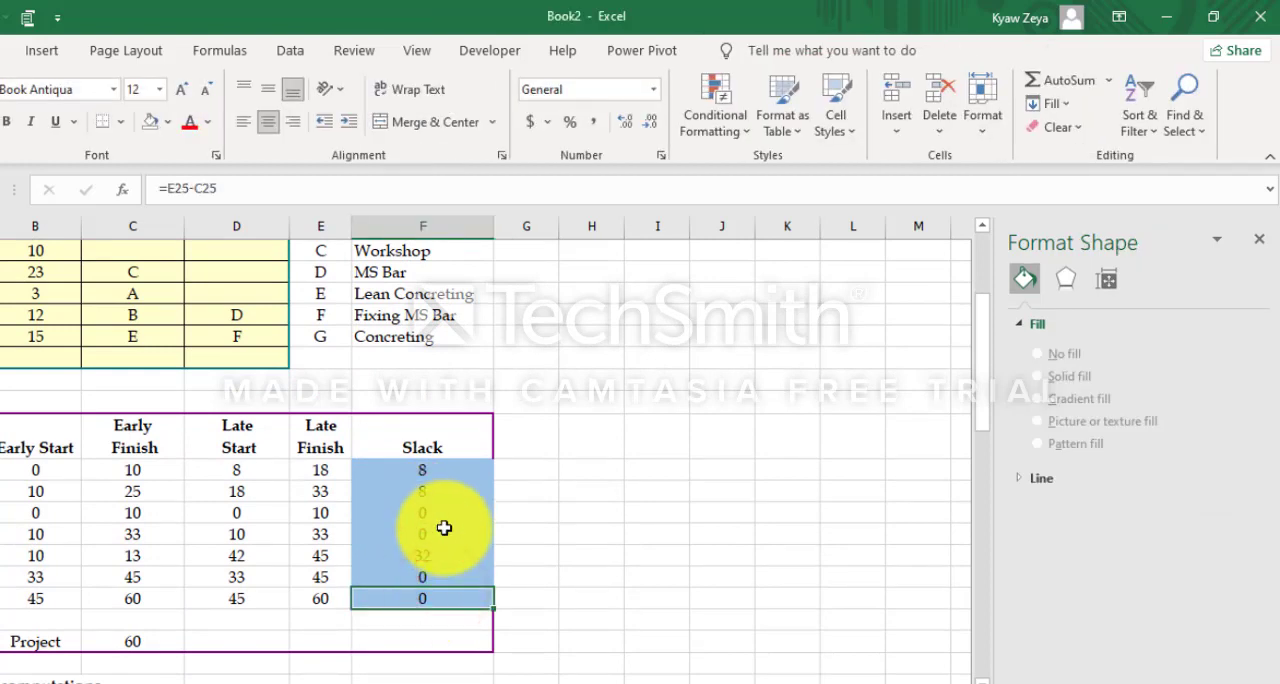
Step: Add data labels to the duration series (Series2) bars in the Gantt chart
scroll(493, 559, "down", 11)
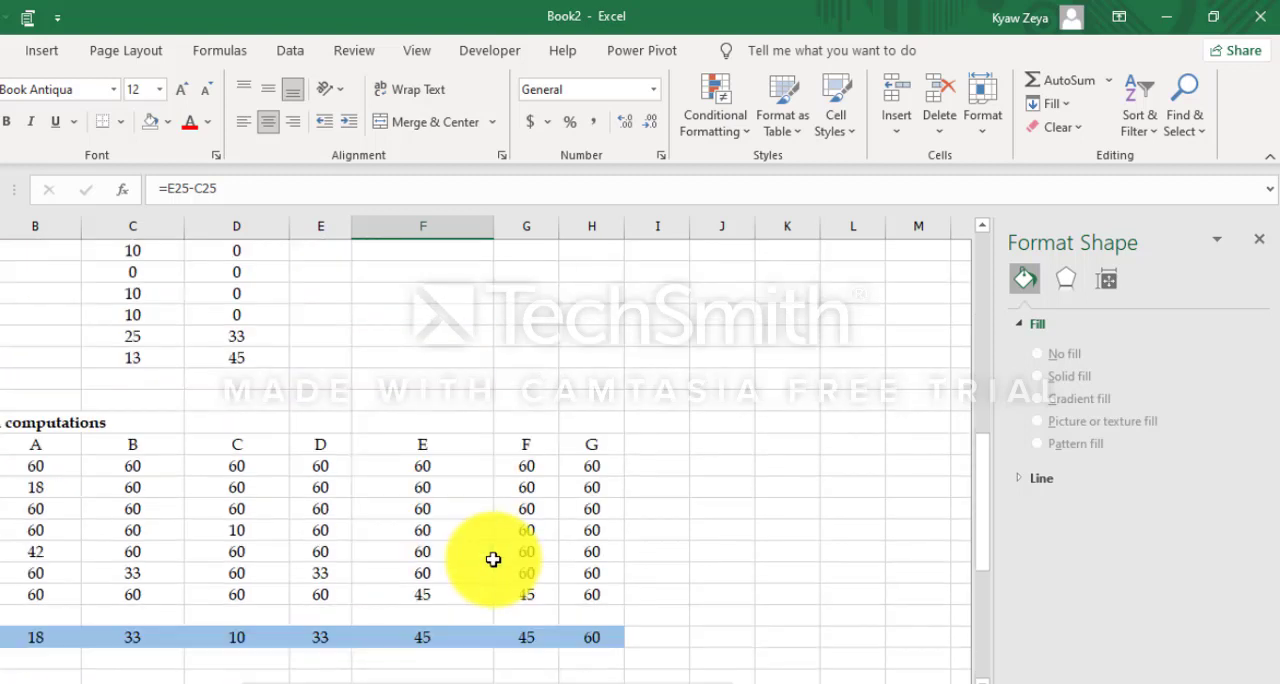
left_click(534, 386)
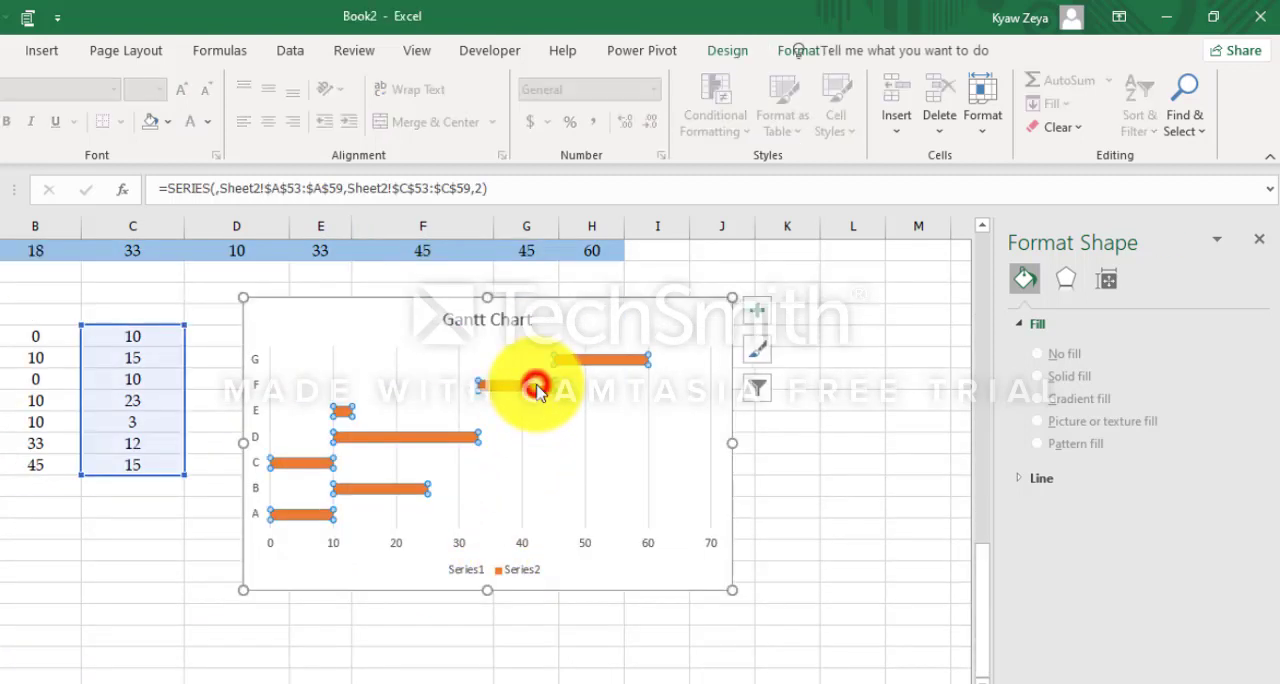
right_click(537, 392)
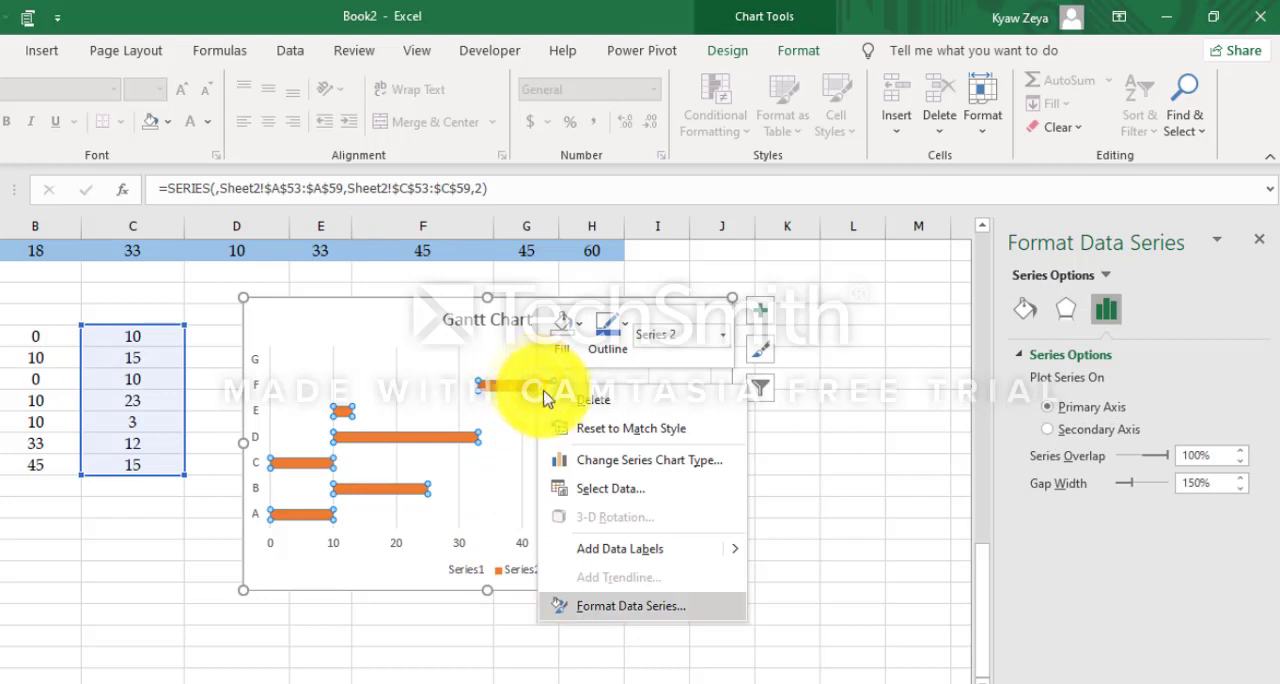
left_click(737, 551)
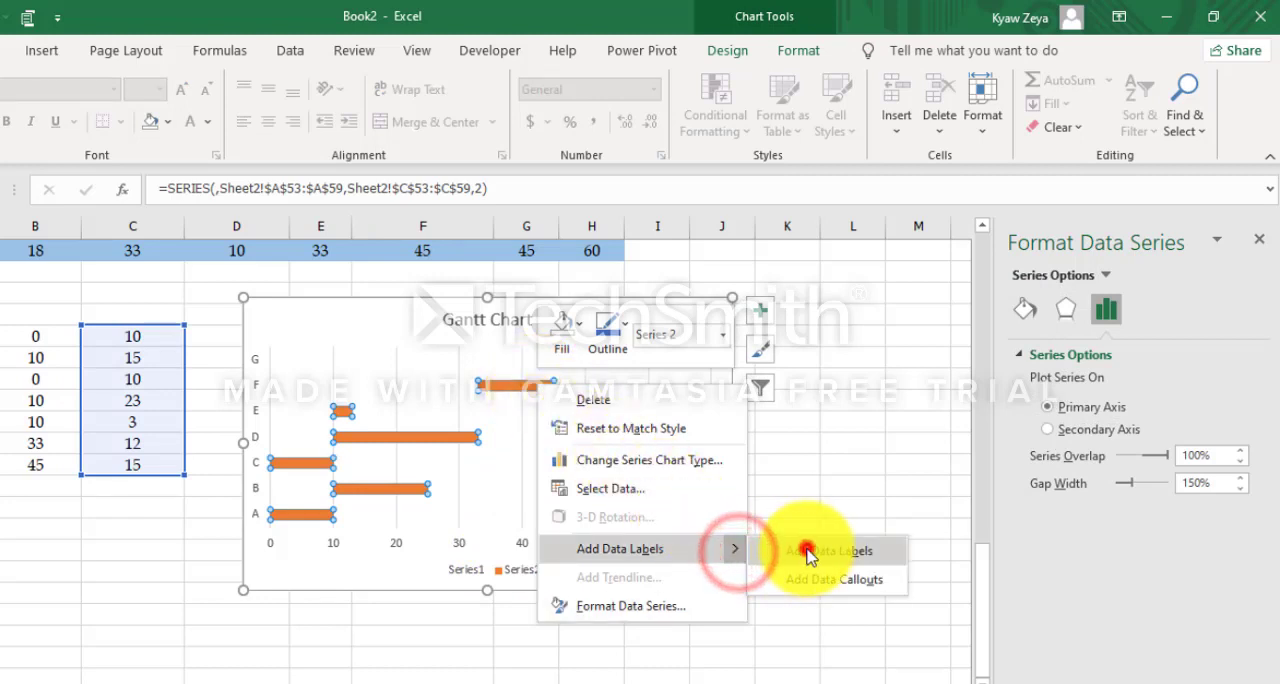
left_click(818, 550)
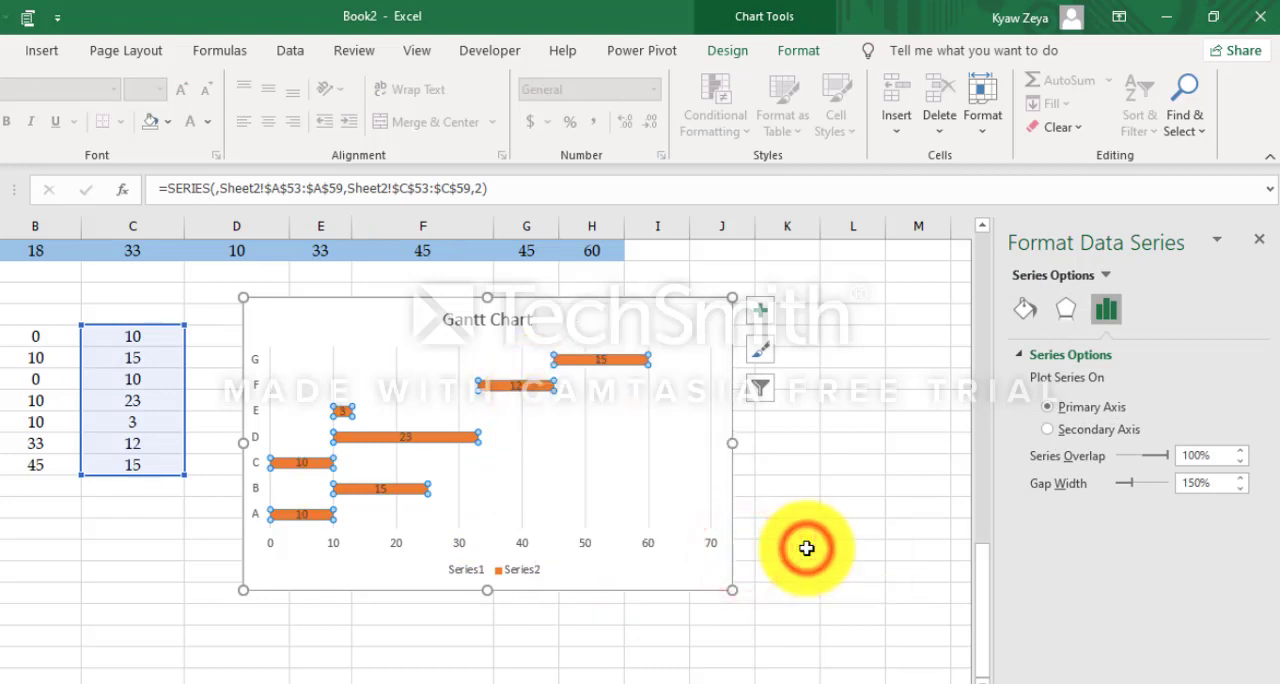
Step: Set the duration bars' data labels to take their text from the task letters in A53:A59, with Value turned off
left_click(604, 362)
right_click(604, 362)
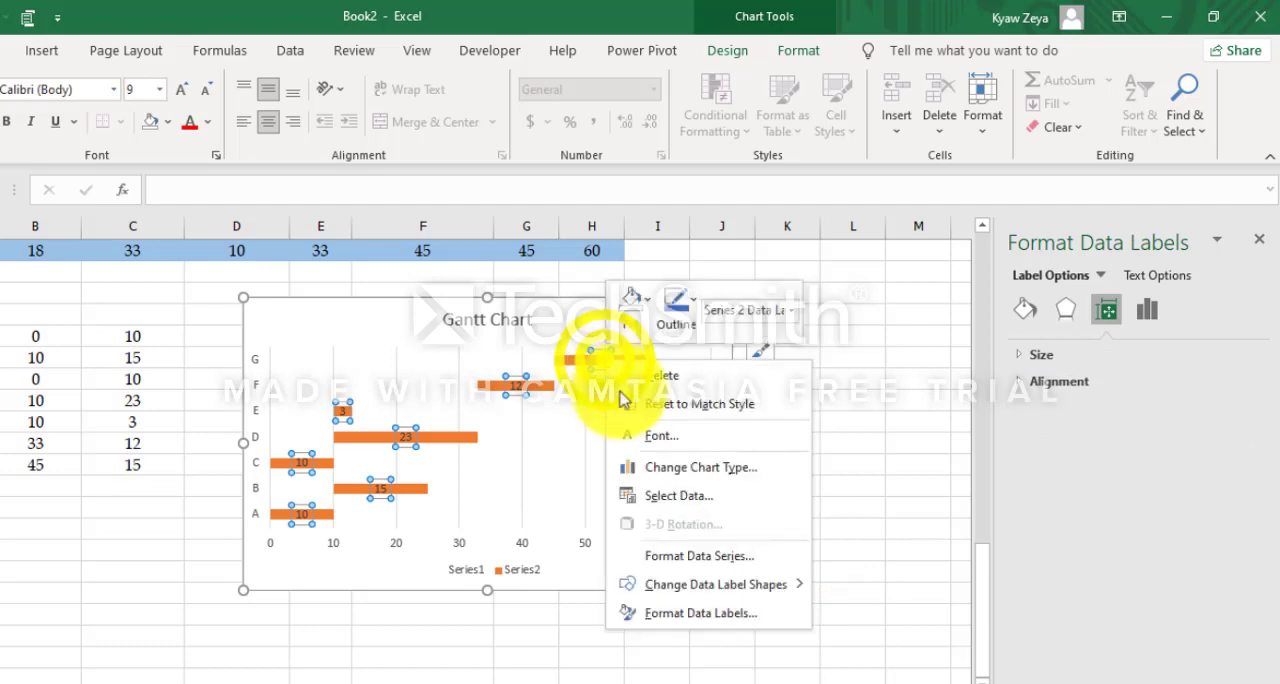
left_click(727, 613)
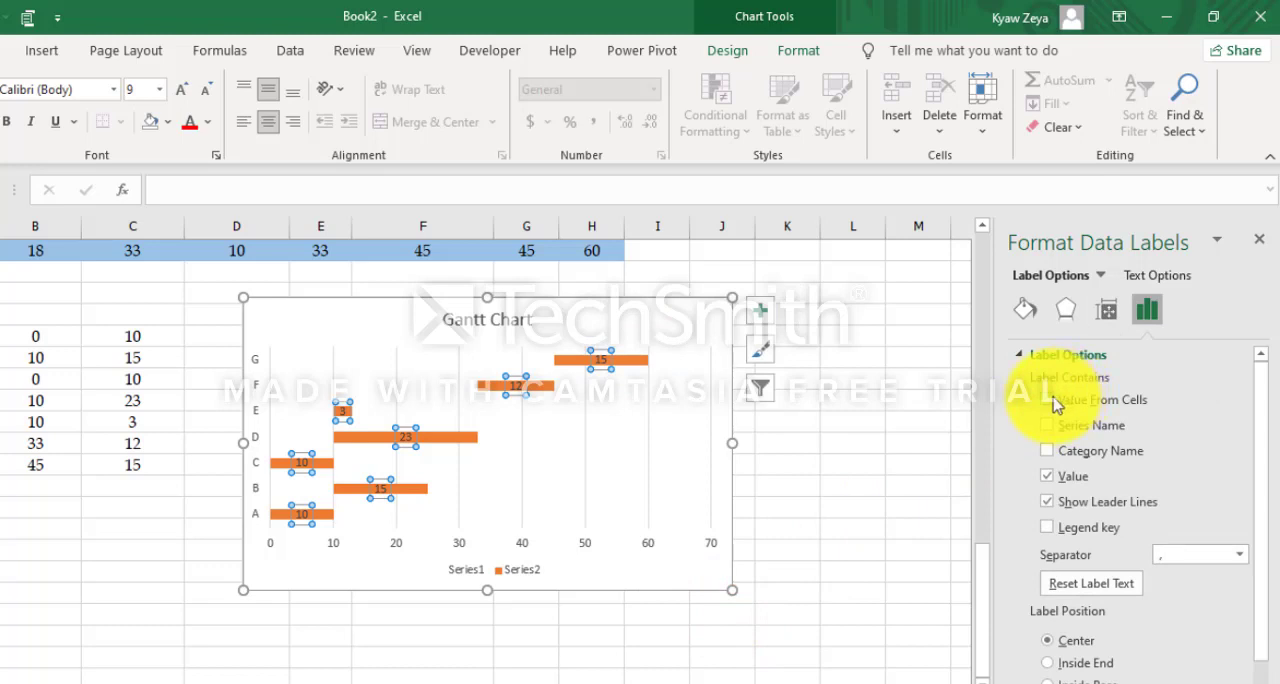
left_click(1050, 400)
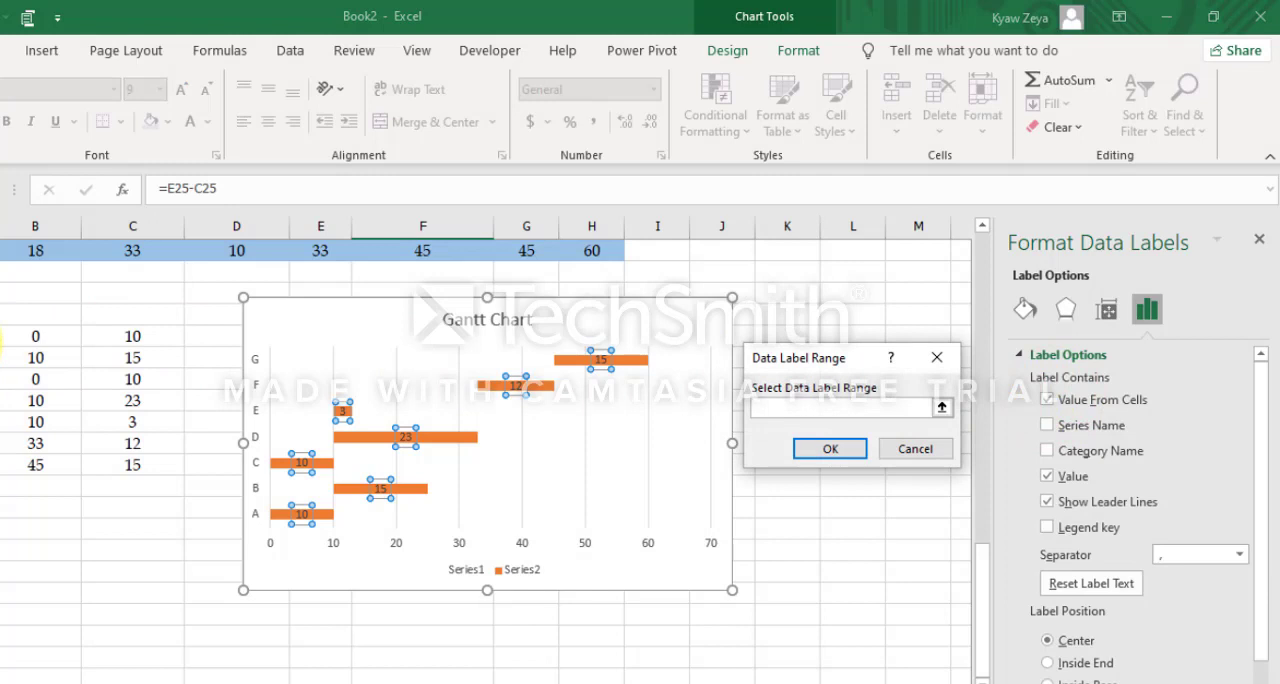
left_click_drag(45, 336, 49, 469)
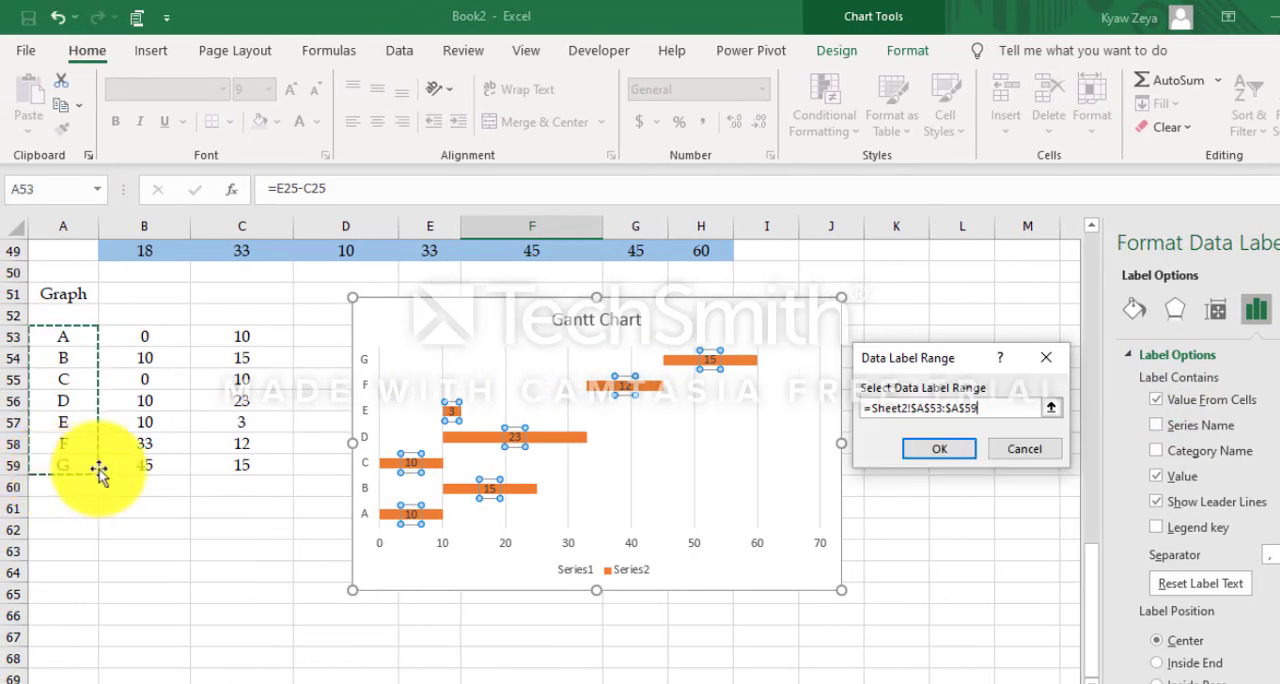
left_click(940, 448)
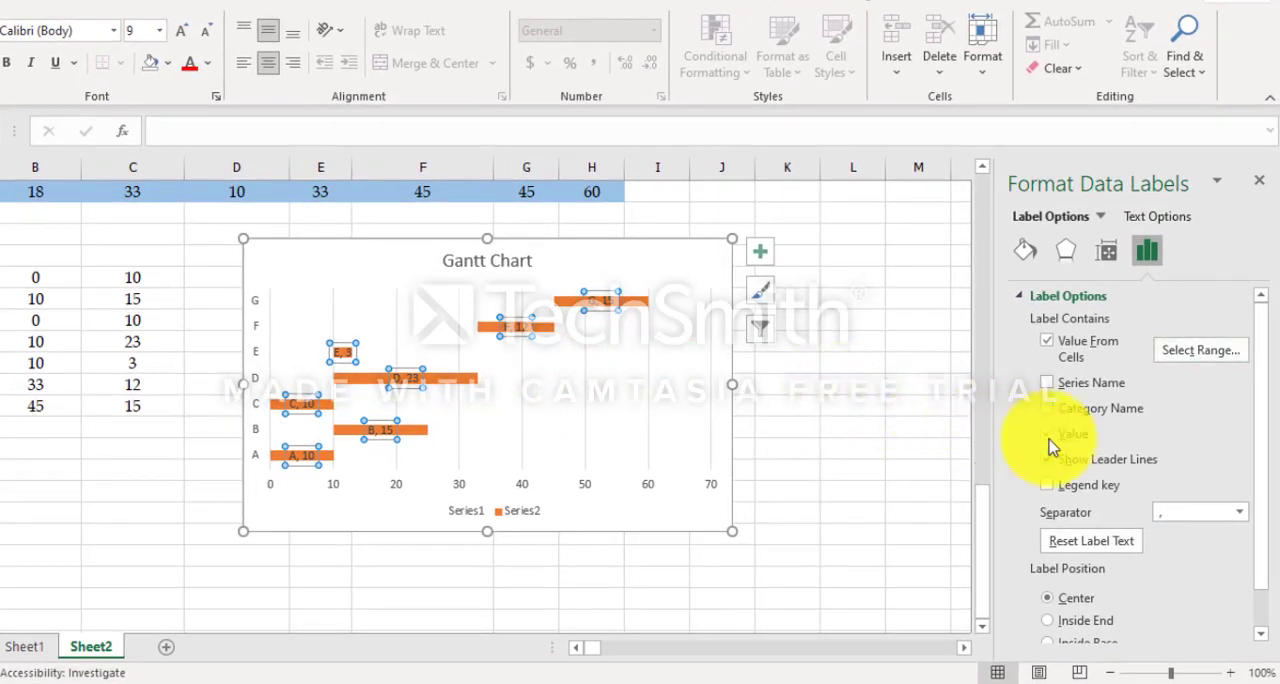
left_click(1047, 436)
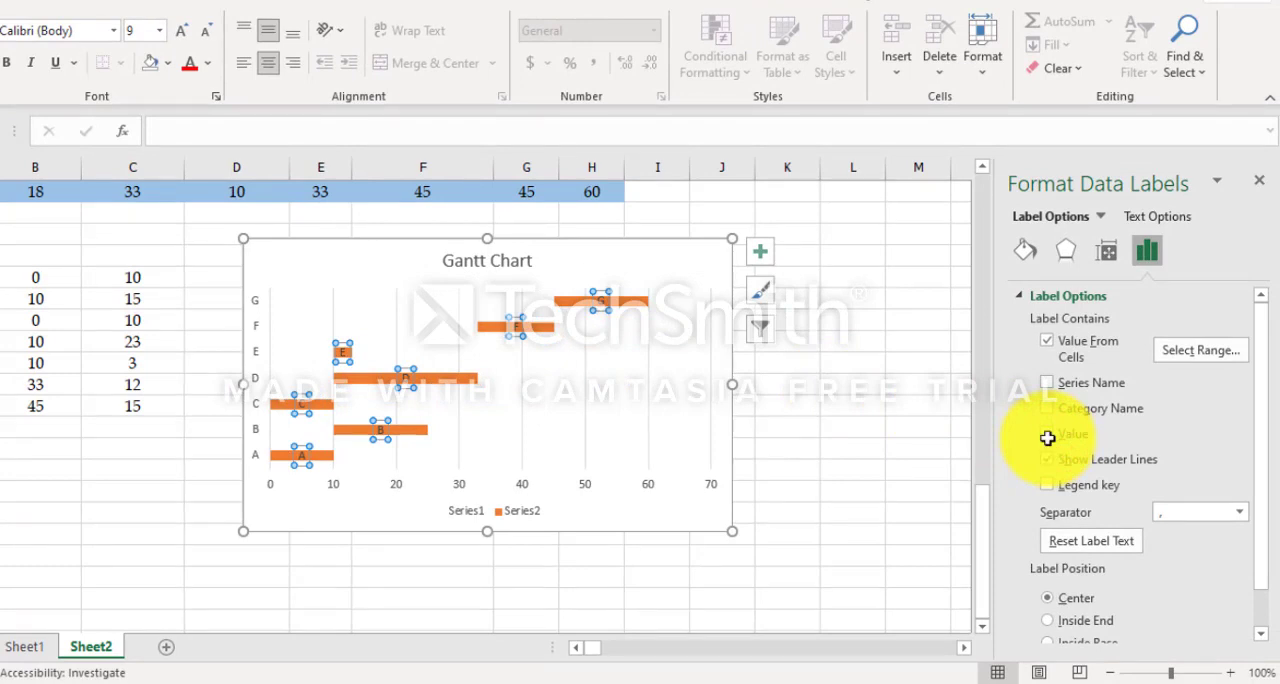
Step: Give all duration series (Series2) bars in the Gantt chart a solid Light Green fill
left_click(875, 406)
left_click(645, 313)
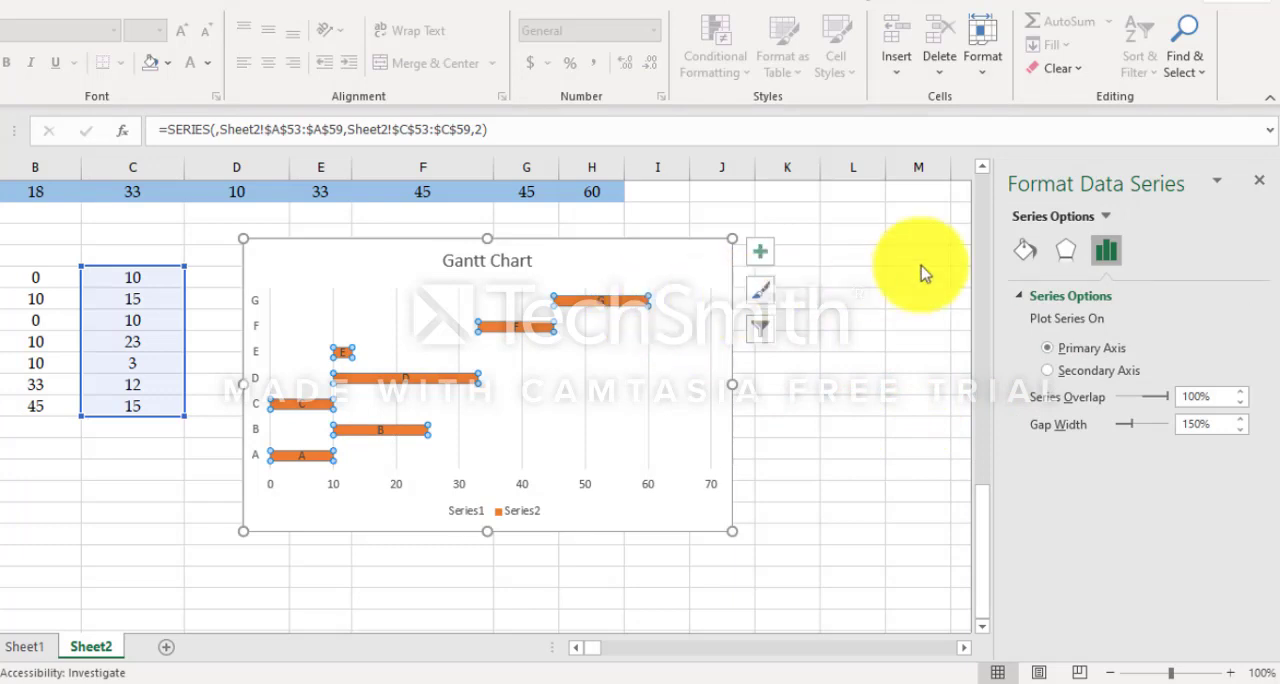
left_click(1027, 251)
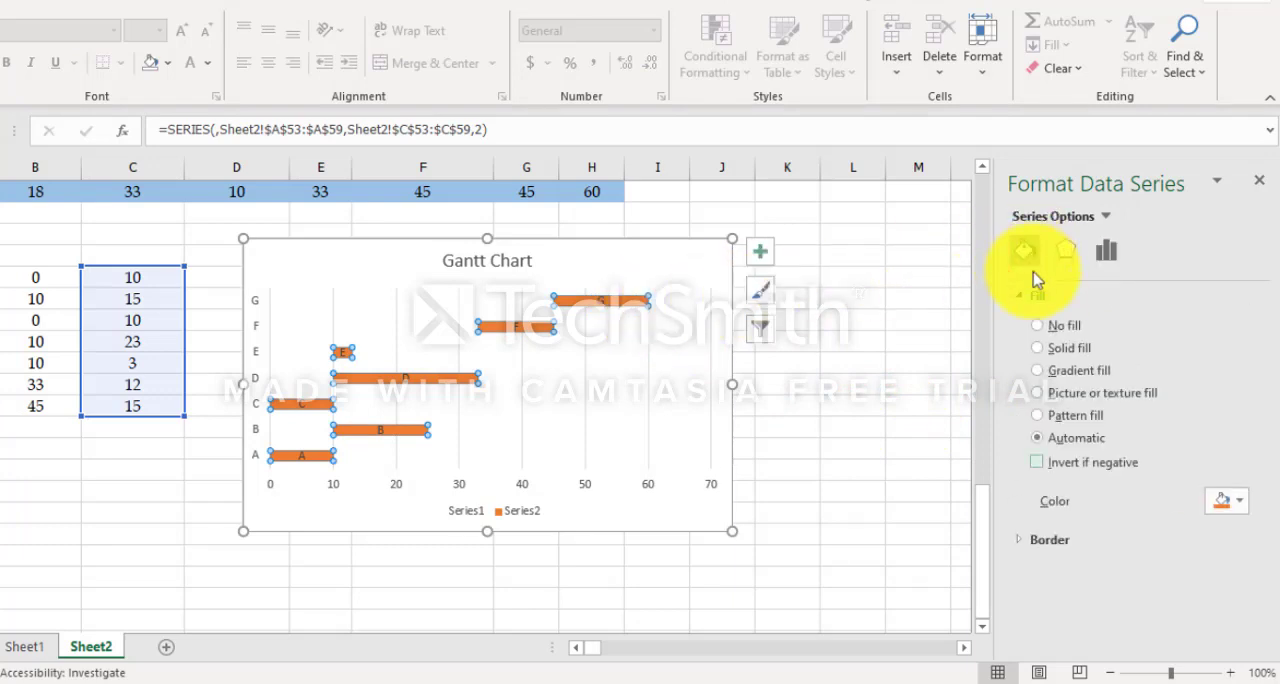
left_click(1042, 350)
left_click(1228, 501)
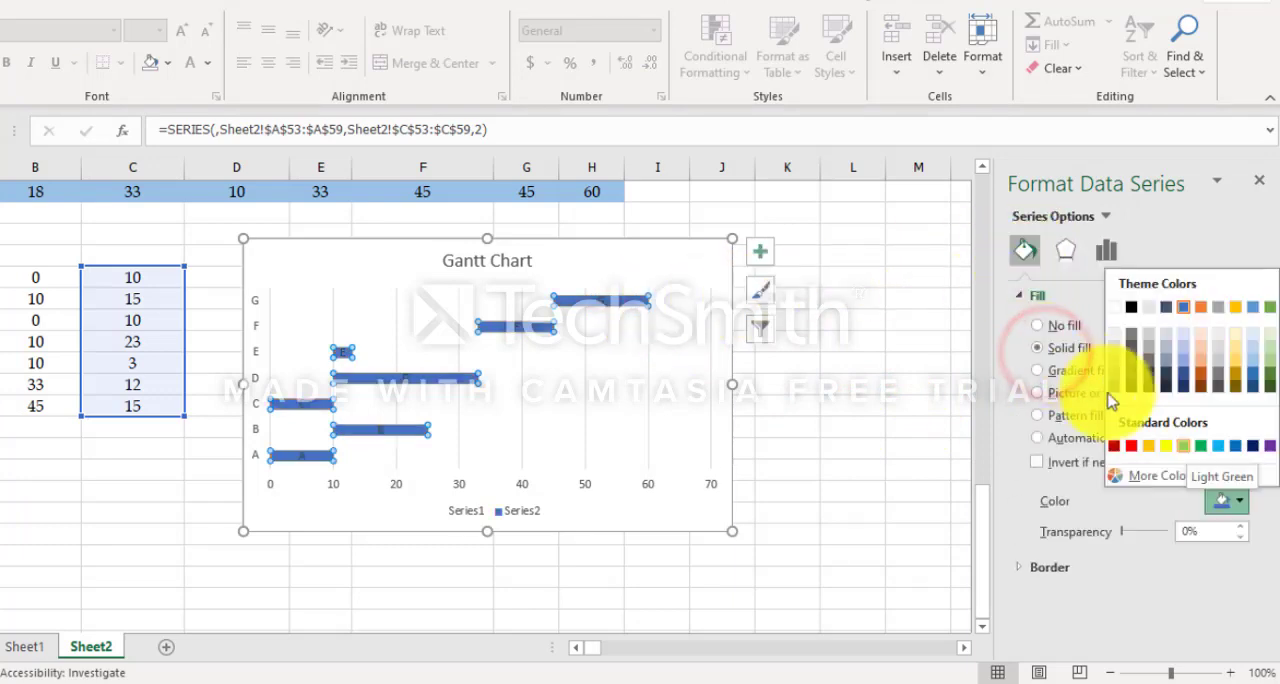
left_click(1187, 443)
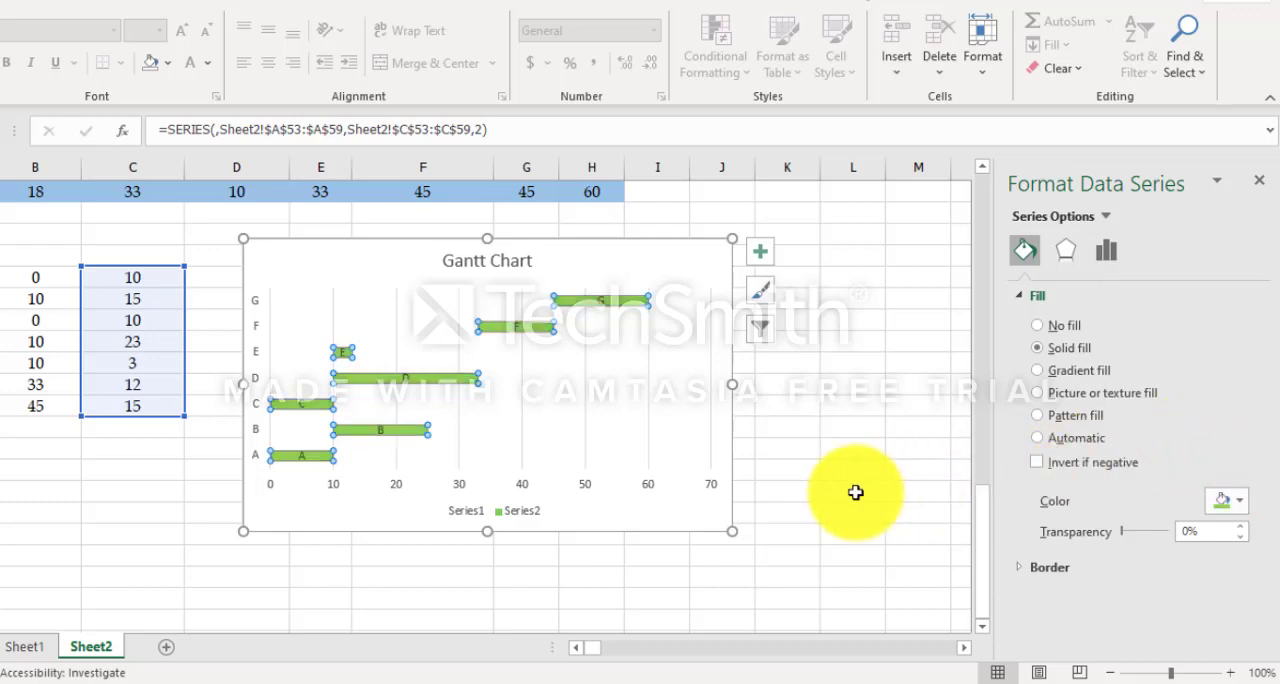
left_click(891, 449)
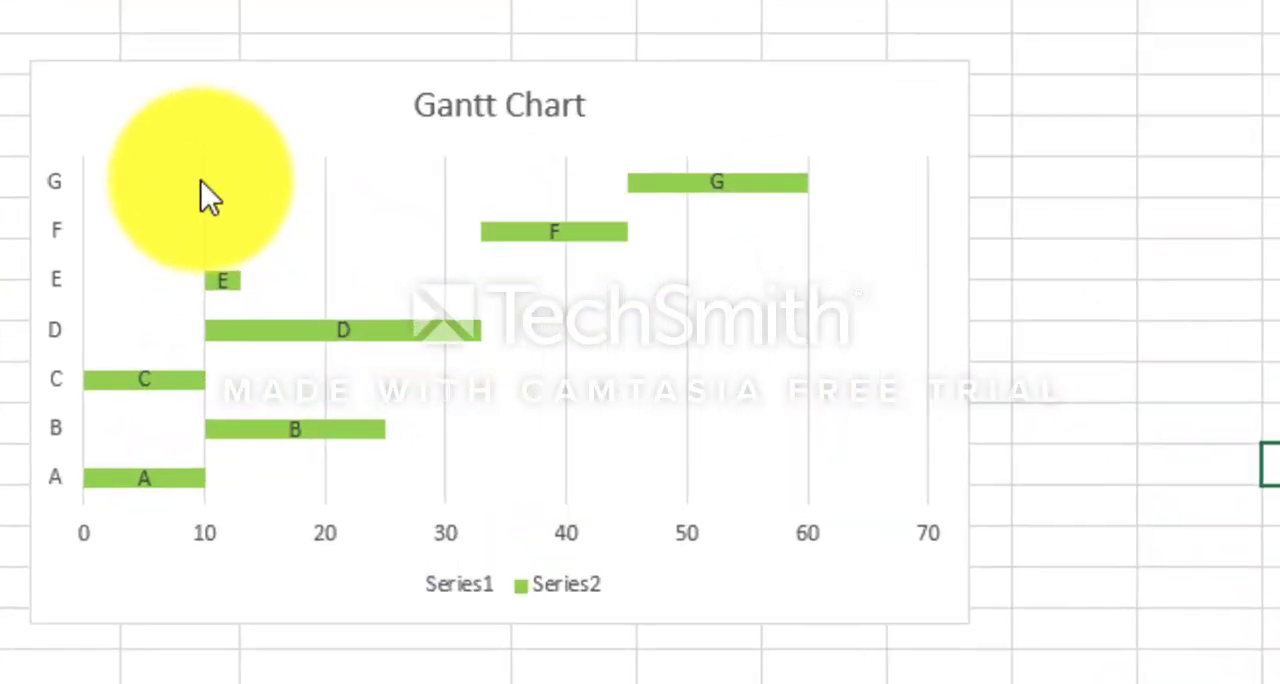
Step: Set only task C's duration bar in the Gantt chart to a solid Red fill
left_click(200, 179)
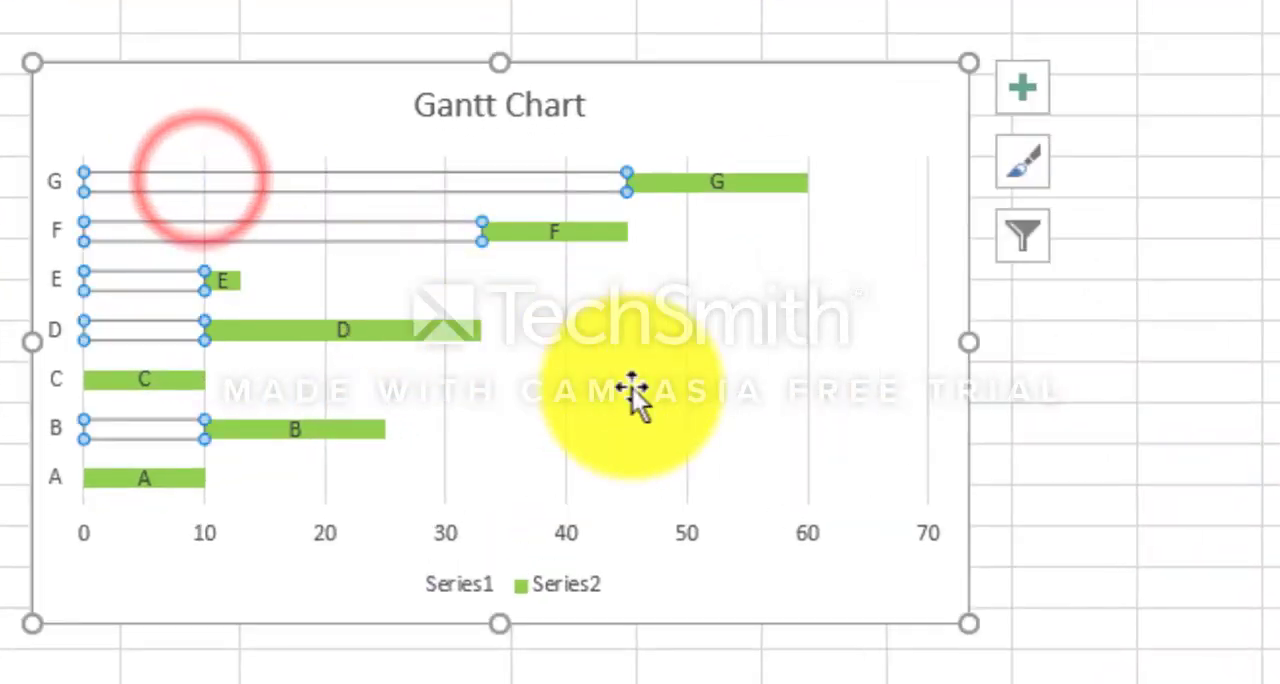
left_click(700, 418)
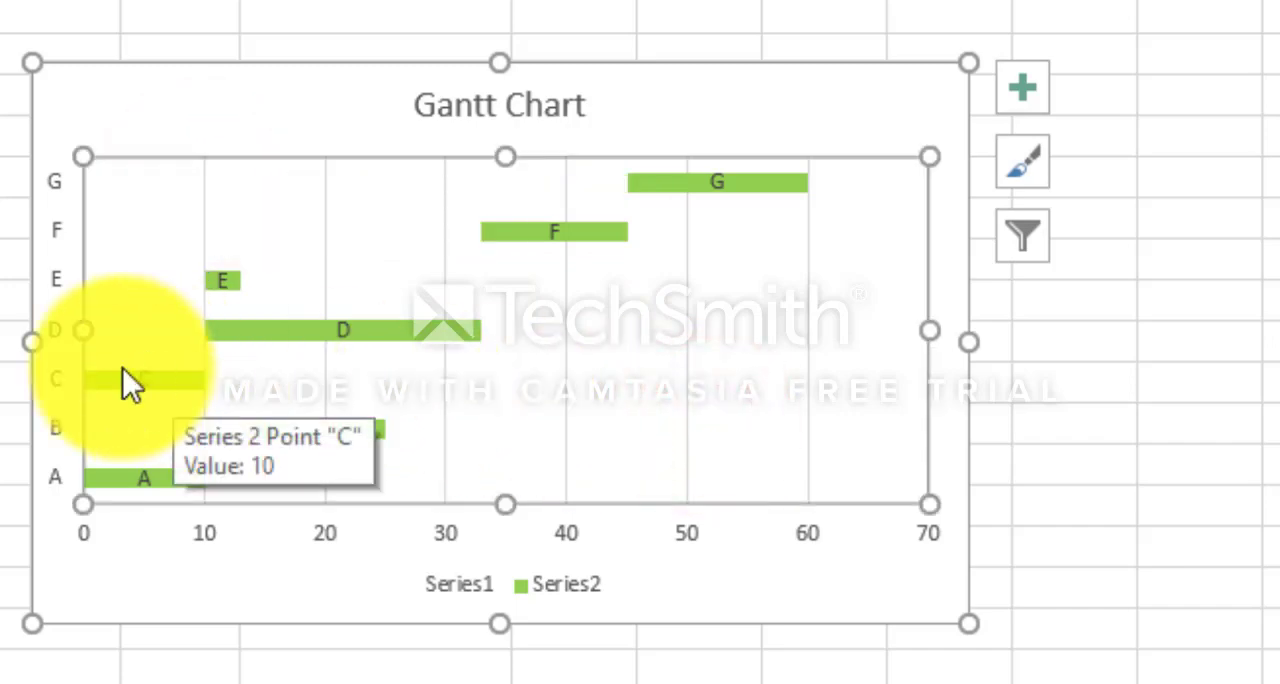
left_click(177, 373)
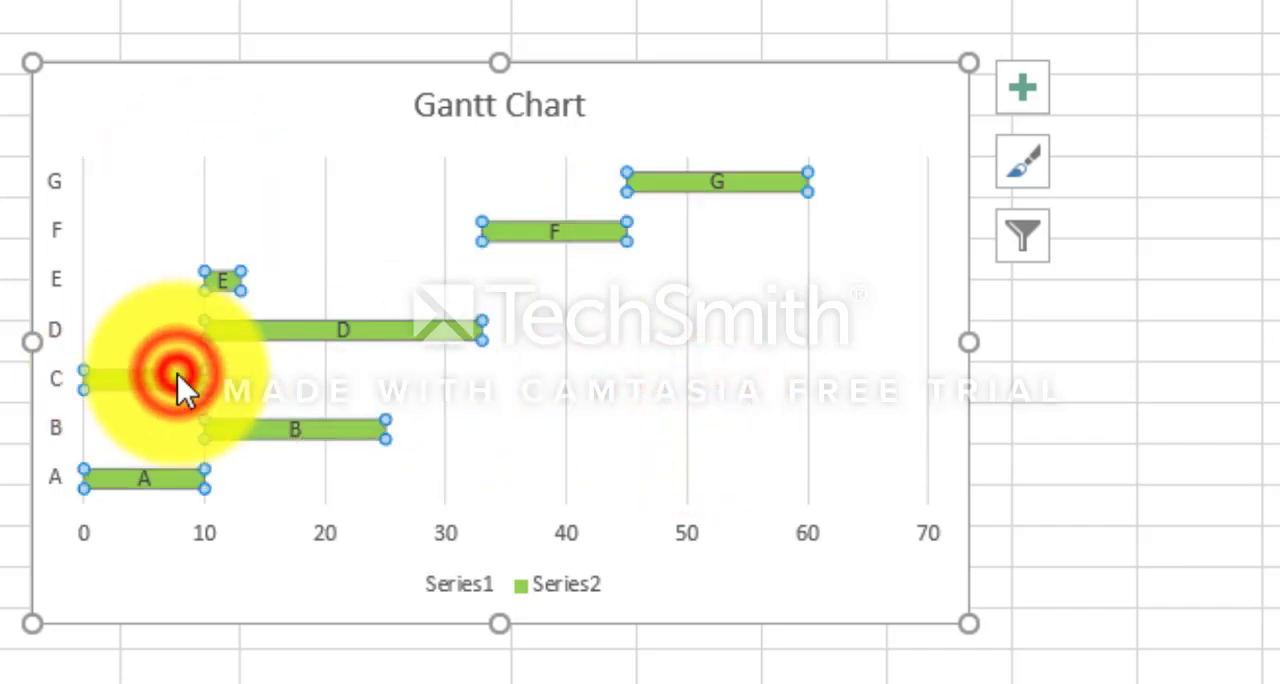
left_click(177, 373)
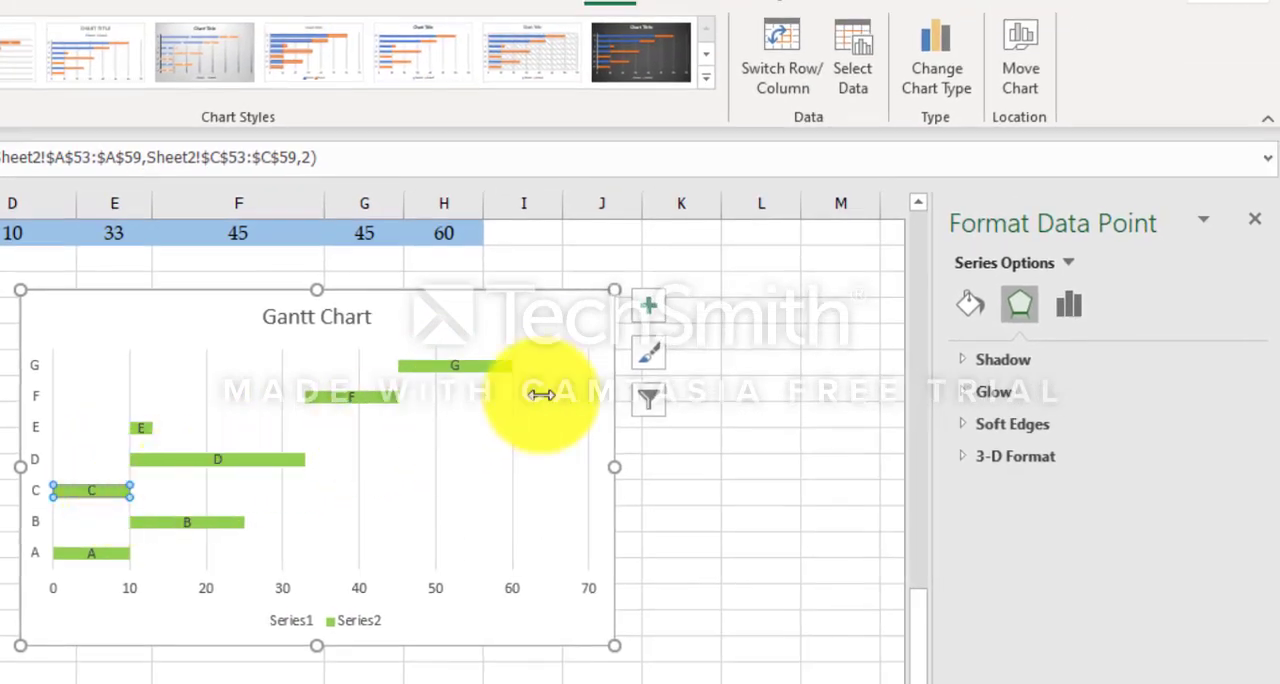
left_click(969, 300)
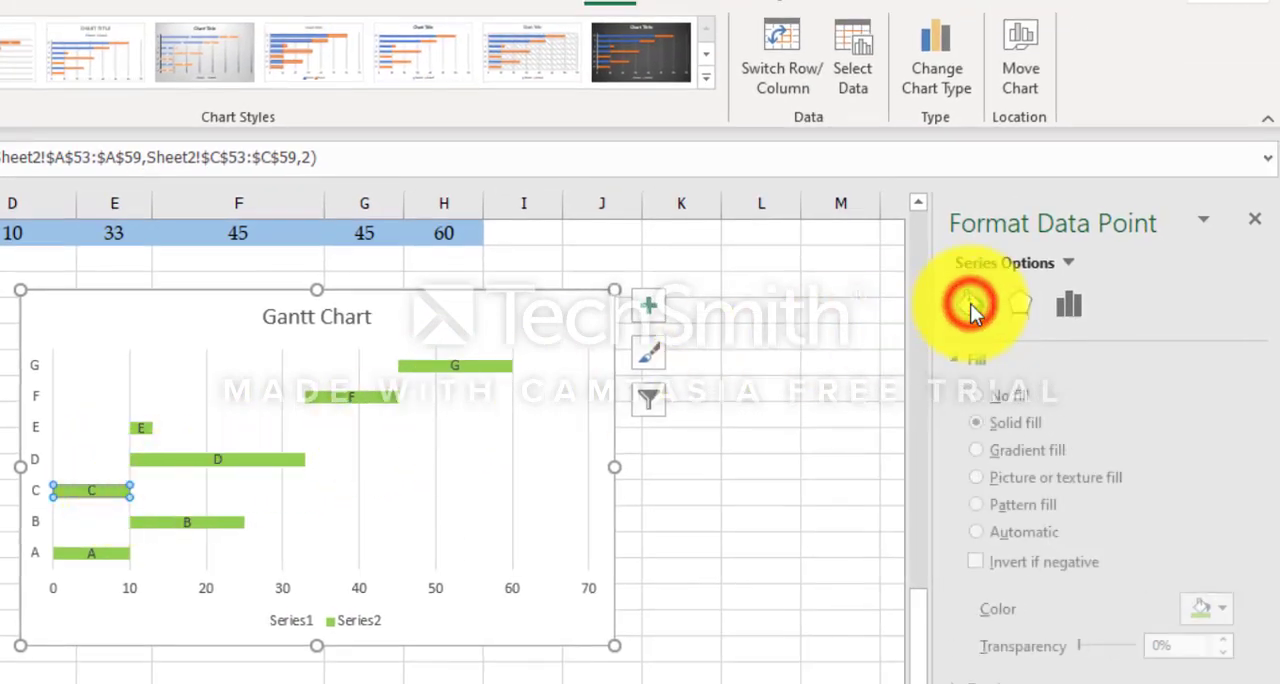
left_click(1228, 612)
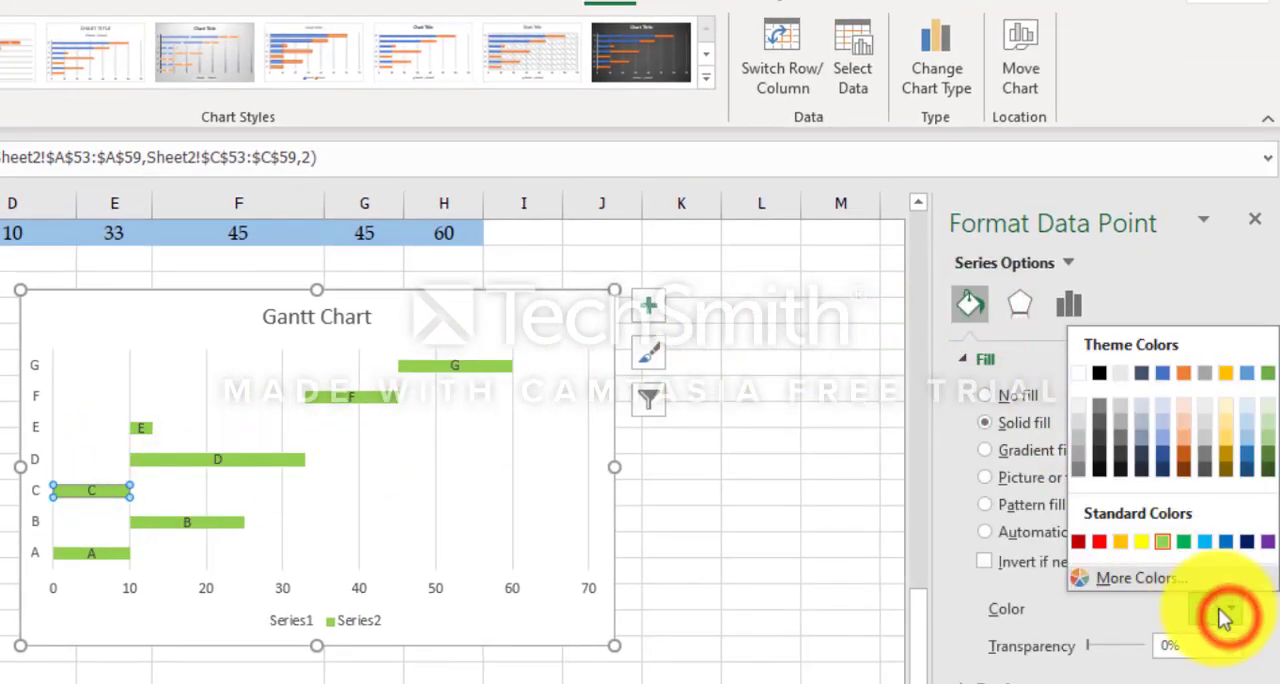
left_click(1097, 541)
Step: Set the individual duration bars of tasks D, F and G to a Red fill
left_click(287, 459)
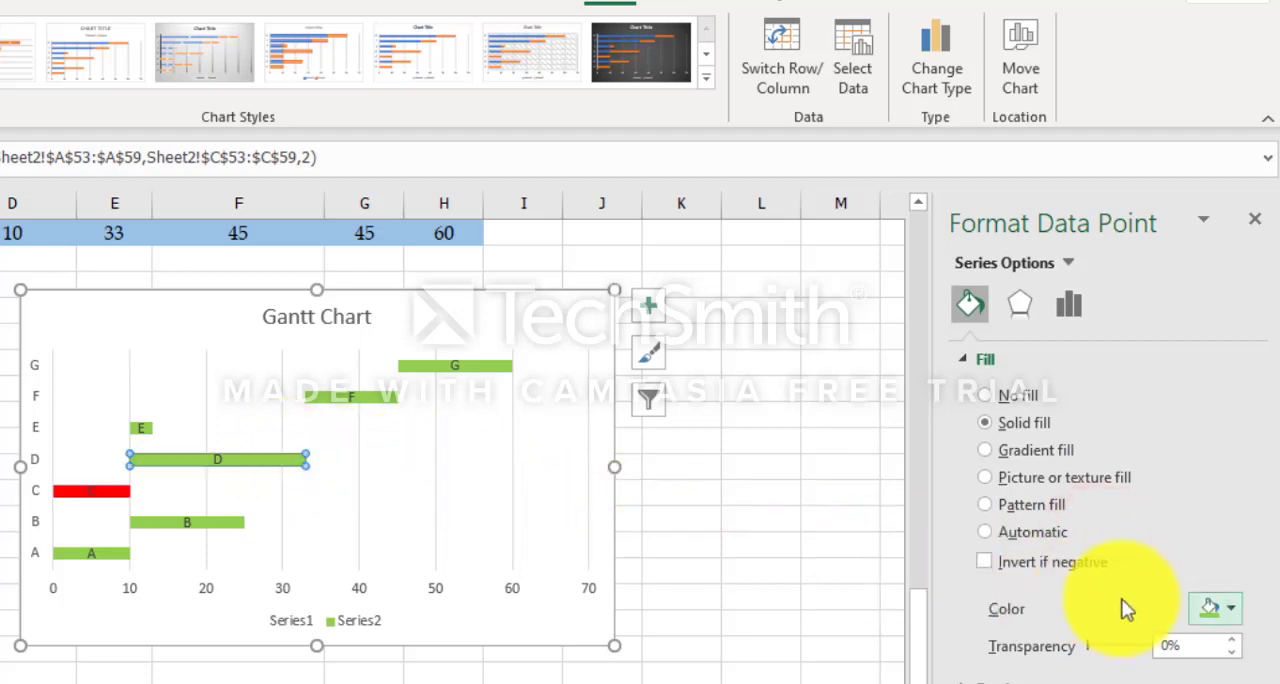
left_click(1228, 622)
left_click(1097, 541)
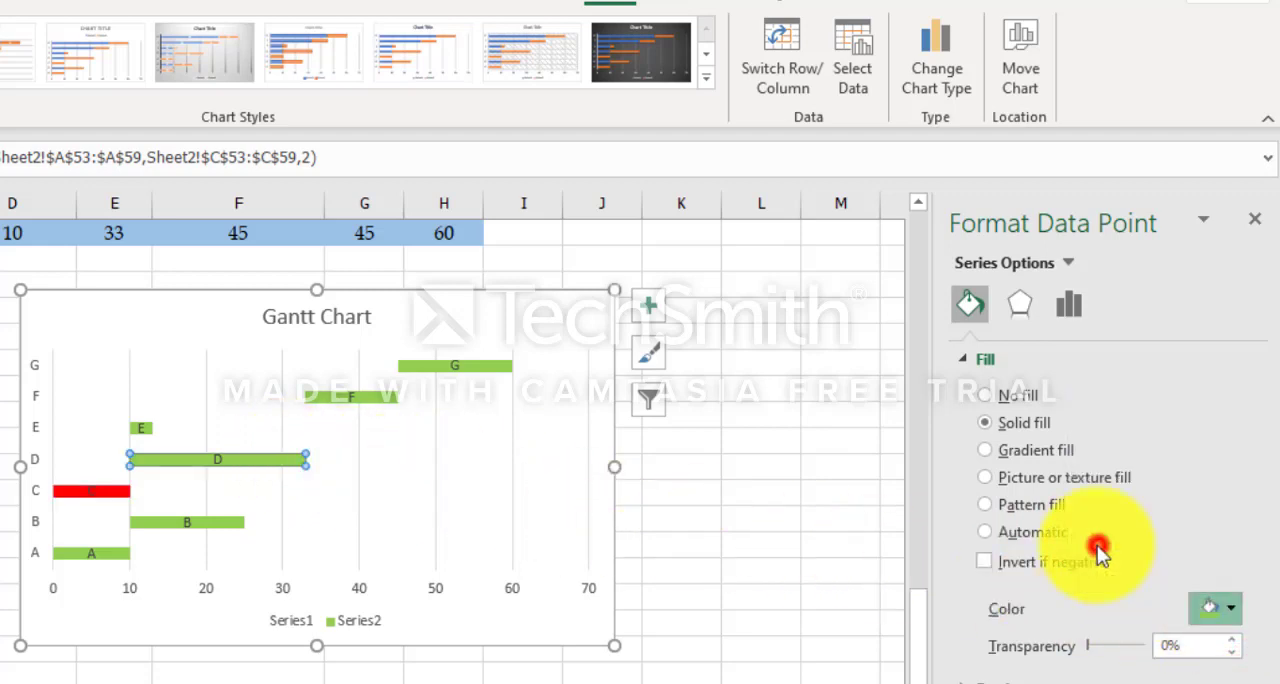
left_click(368, 395)
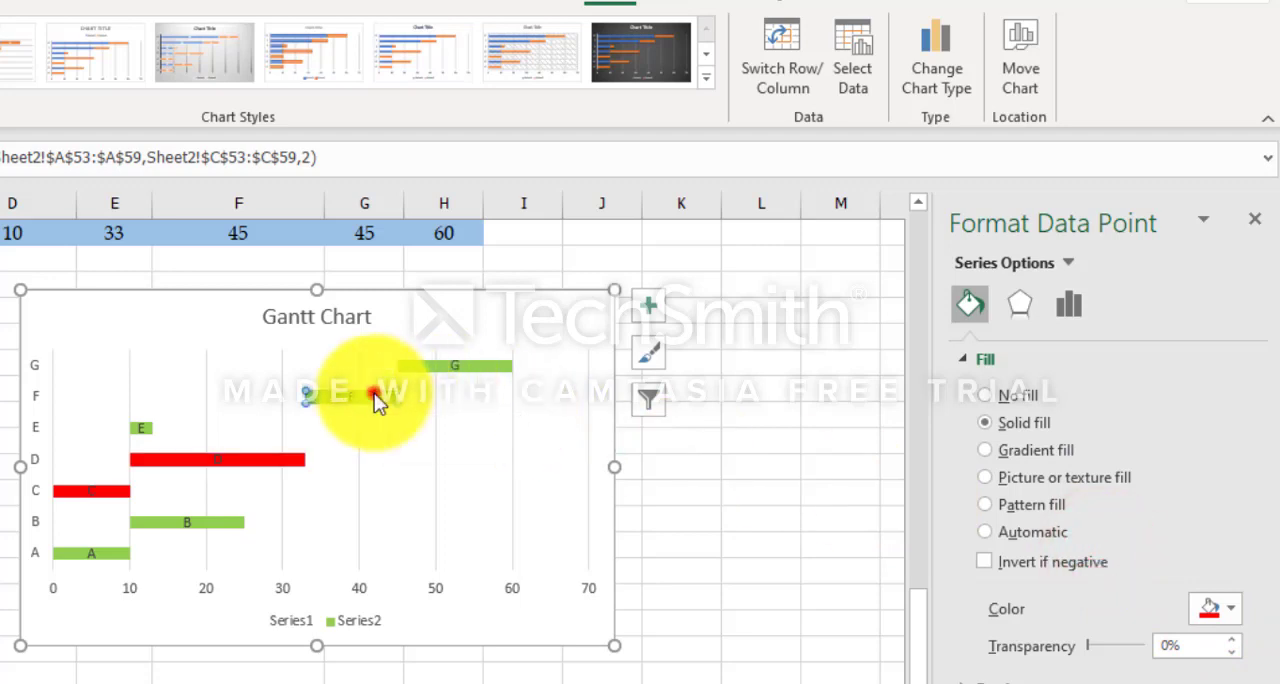
left_click(1228, 608)
left_click(1097, 541)
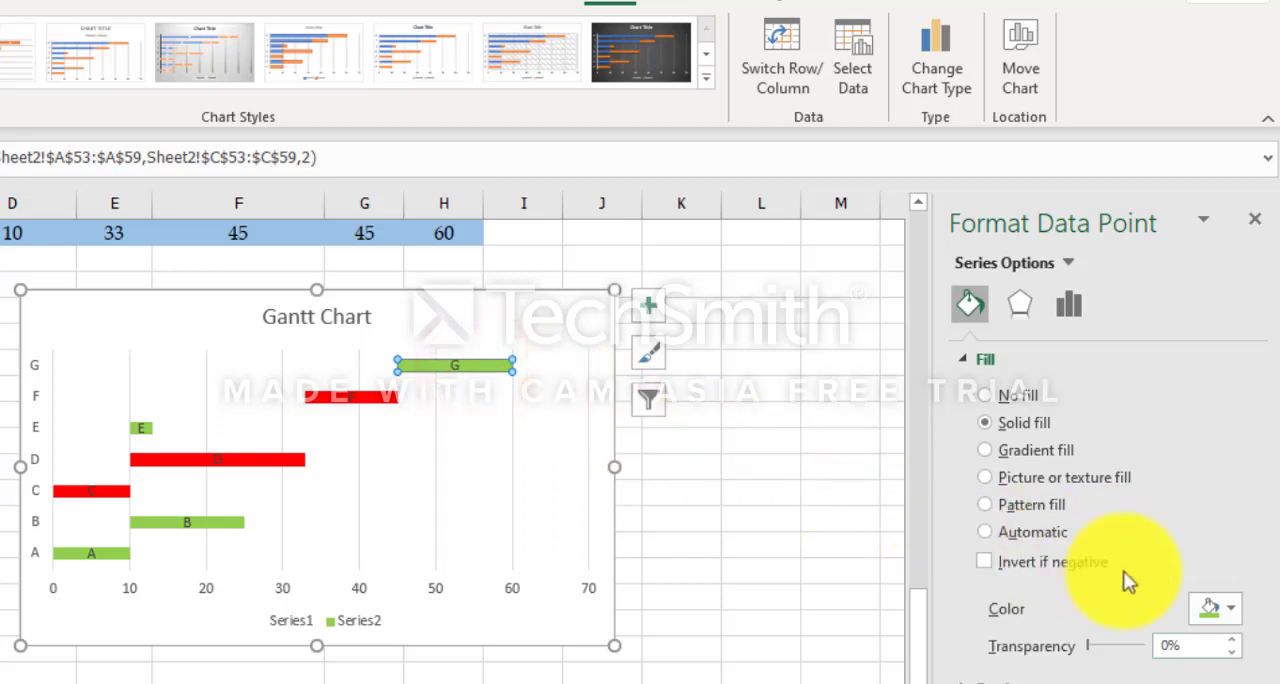
left_click(1230, 608)
left_click(1099, 539)
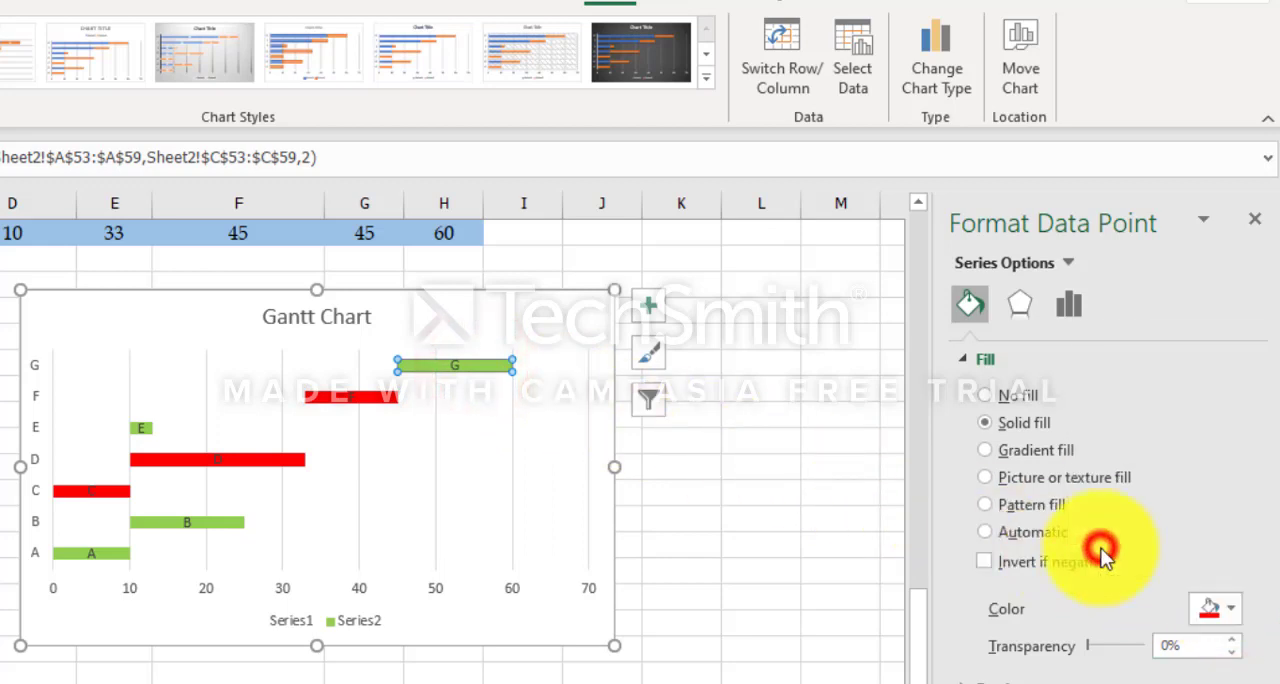
Step: Delete the Series1/Series2 legend from the Gantt chart
left_click(806, 600)
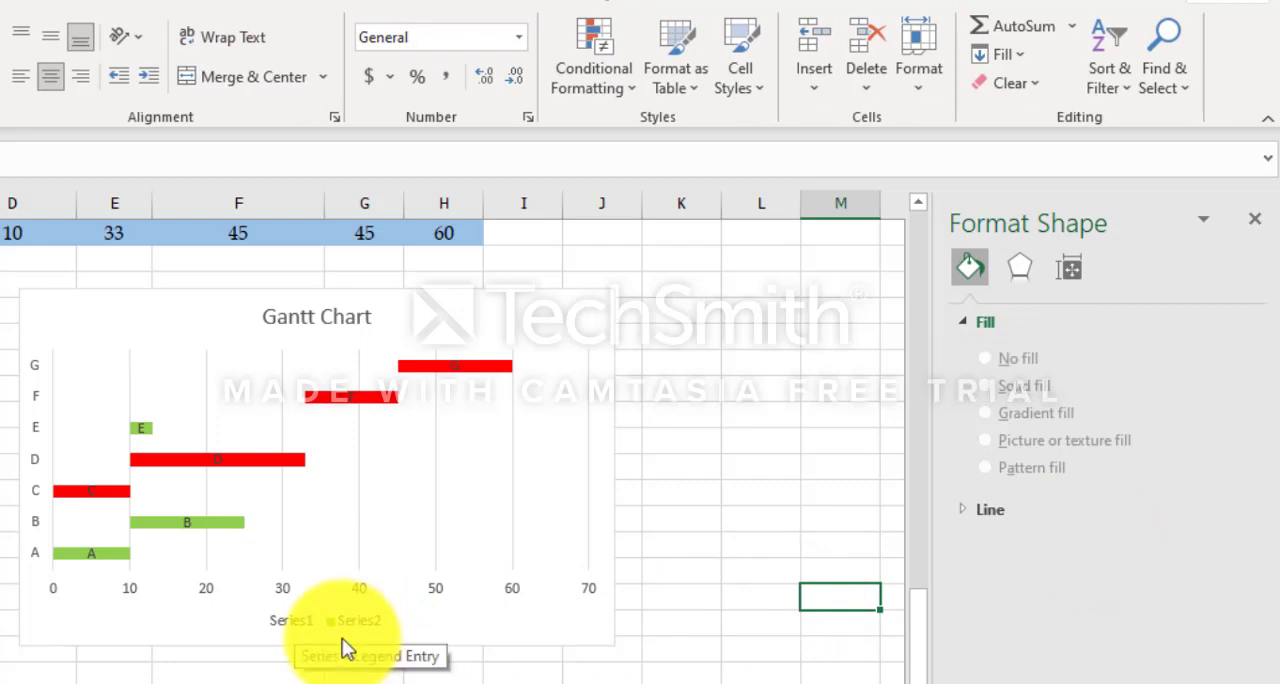
left_click(296, 621)
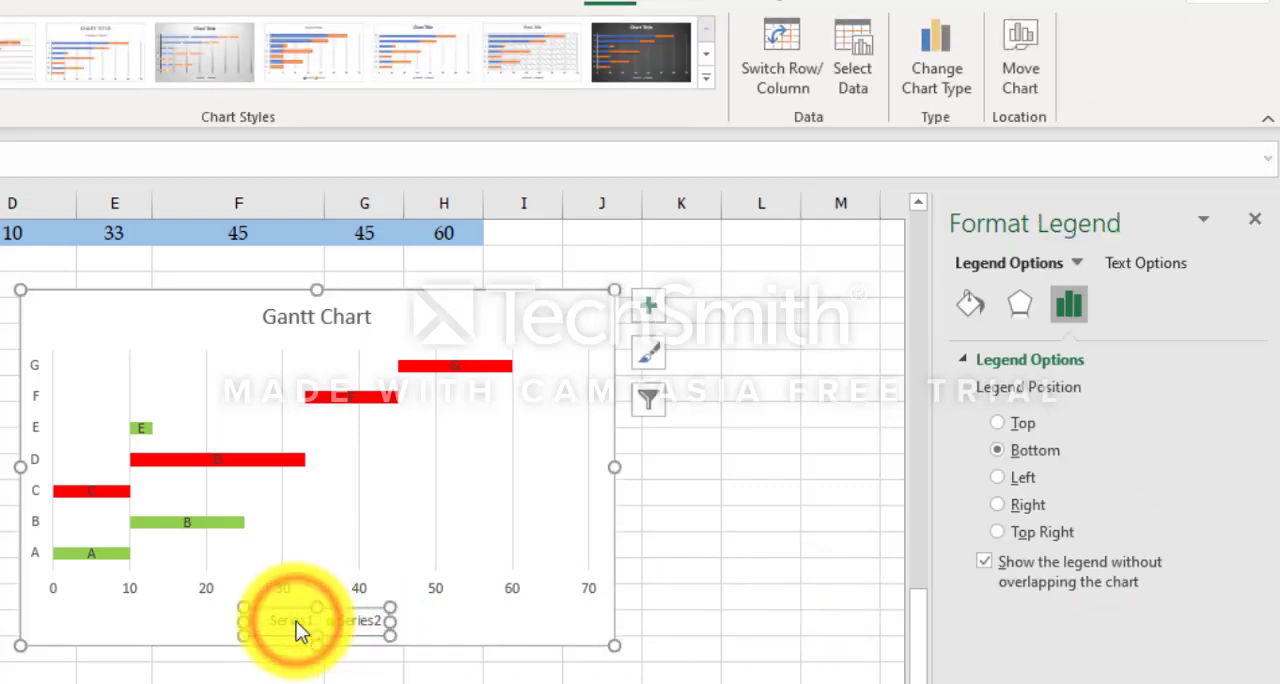
key("Delete")
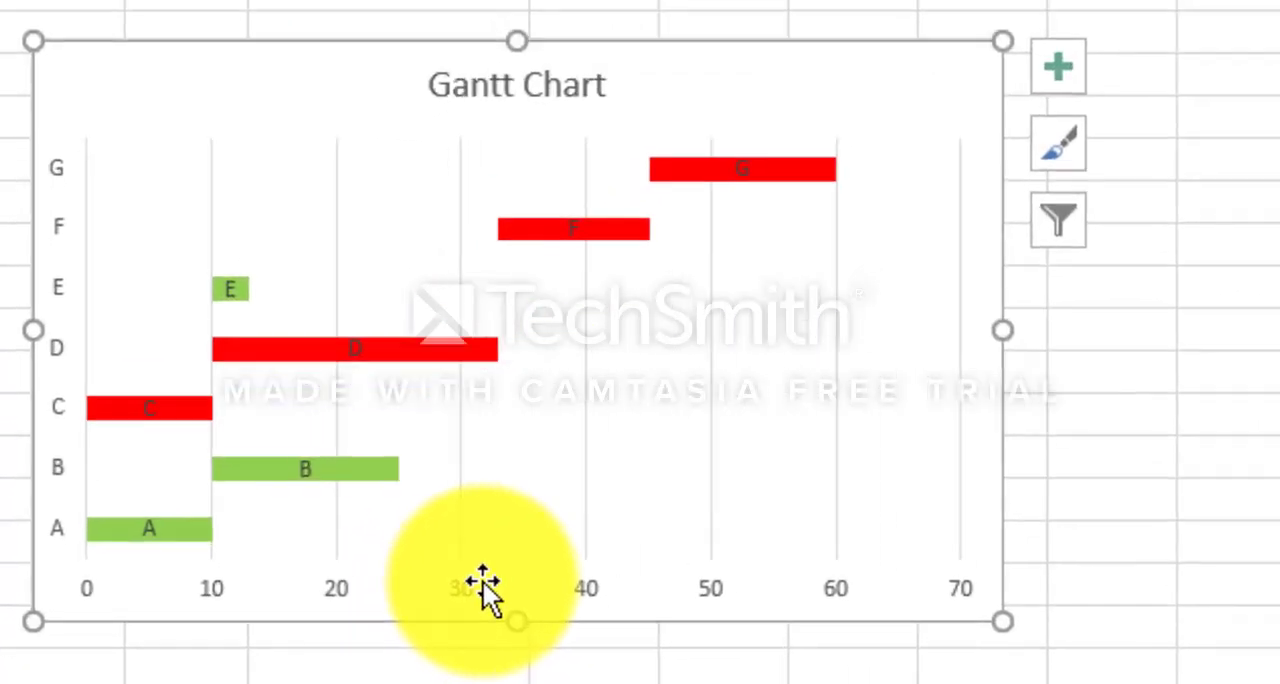